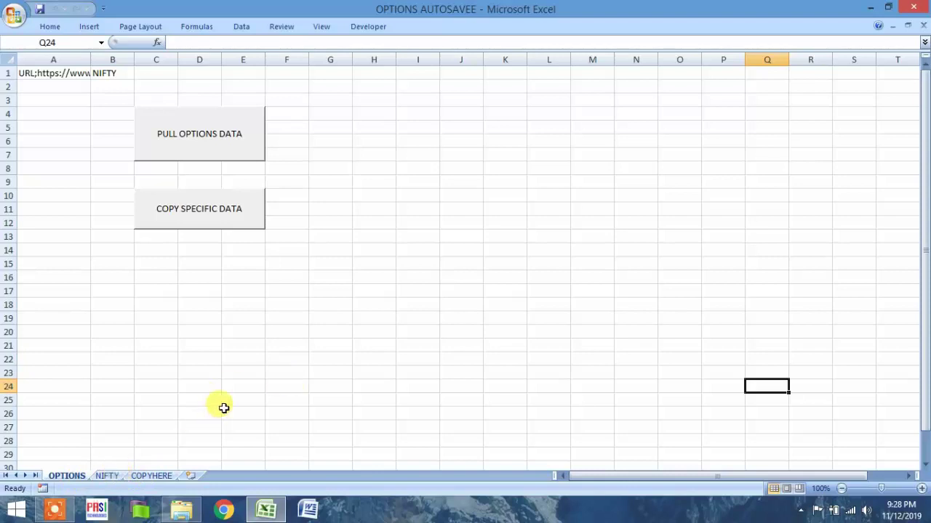
# - Examine the option chain data on the NIFTY sheet and the column headers on the COPYHERE sheet
pyautogui.click(115, 477)
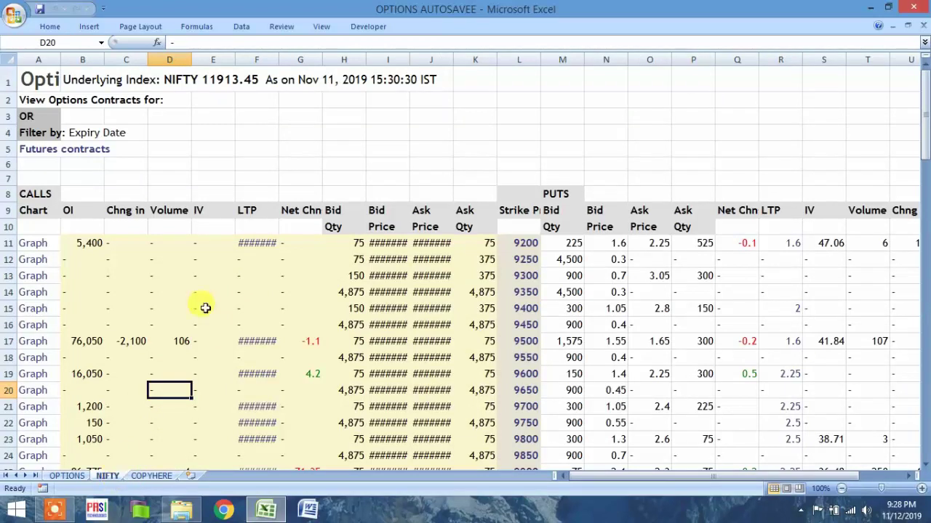
pyautogui.scroll(-3, 399, 296)
pyautogui.scroll(-3, 399, 297)
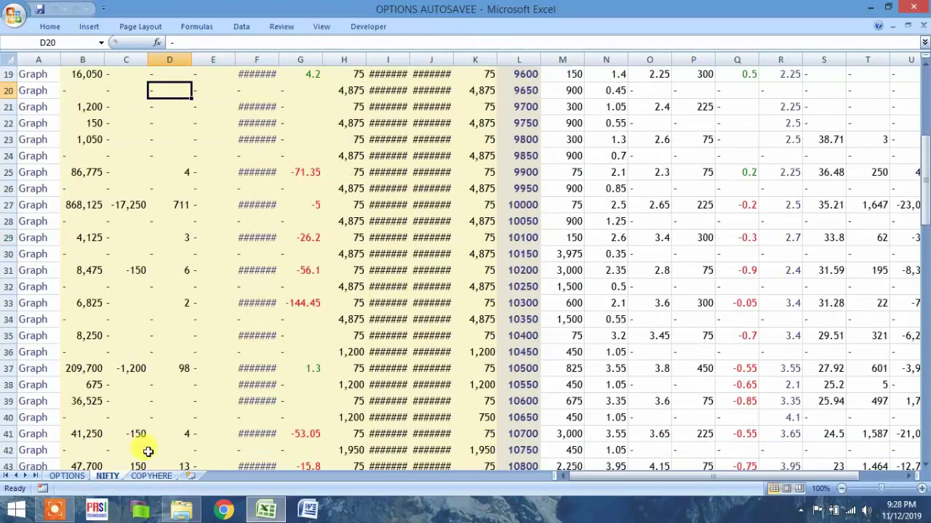
pyautogui.click(149, 476)
pyautogui.click(107, 476)
pyautogui.scroll(-6, 235, 388)
pyautogui.scroll(-6, 240, 383)
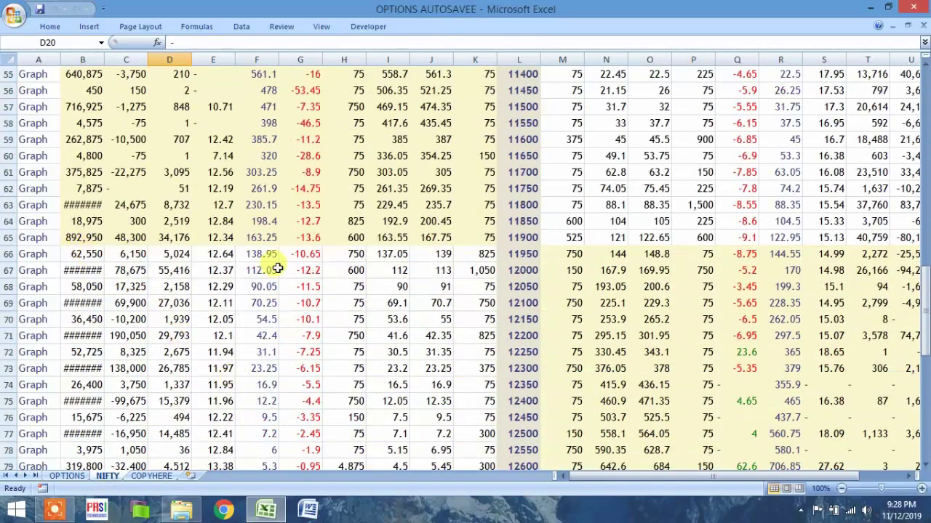
pyautogui.click(154, 477)
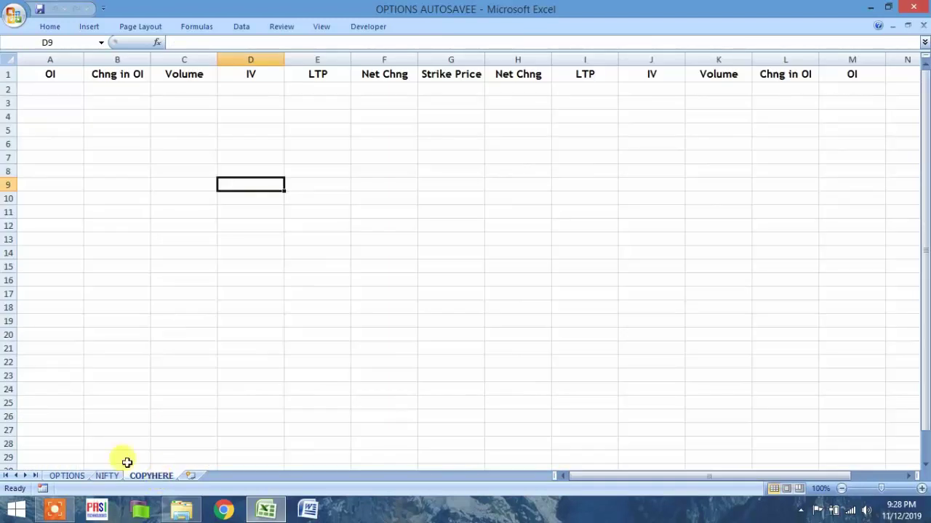
# - Run the COPY SPECIFIC DATA macro from the OPTIONS sheet
pyautogui.click(66, 479)
pyautogui.click(231, 331)
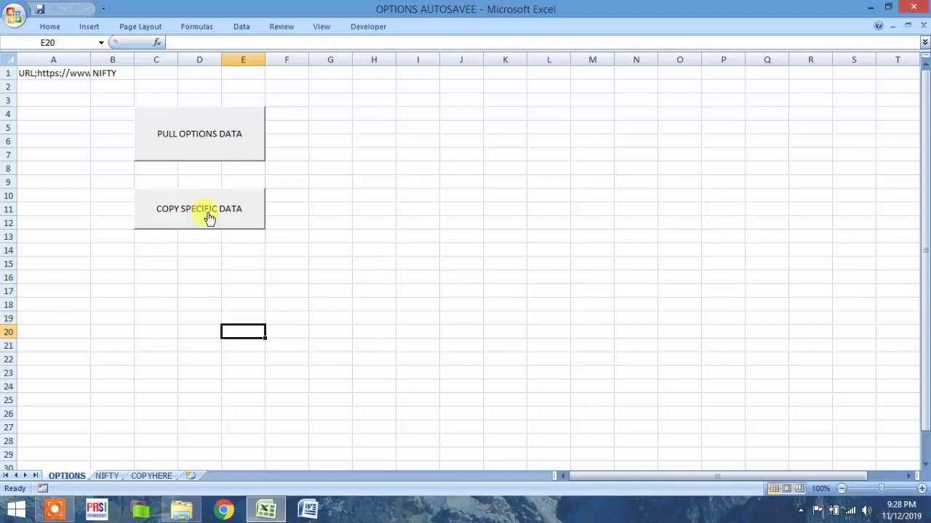
pyautogui.click(209, 218)
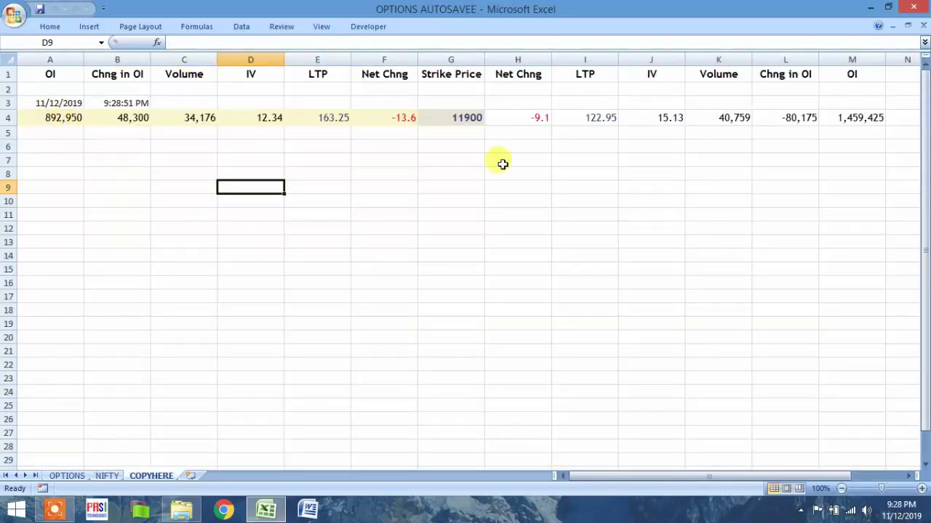
# - Examine the copied strike price row and its repeated timestamps on the COPYHERE sheet, comparing with the NIFTY sheet
pyautogui.click(471, 123)
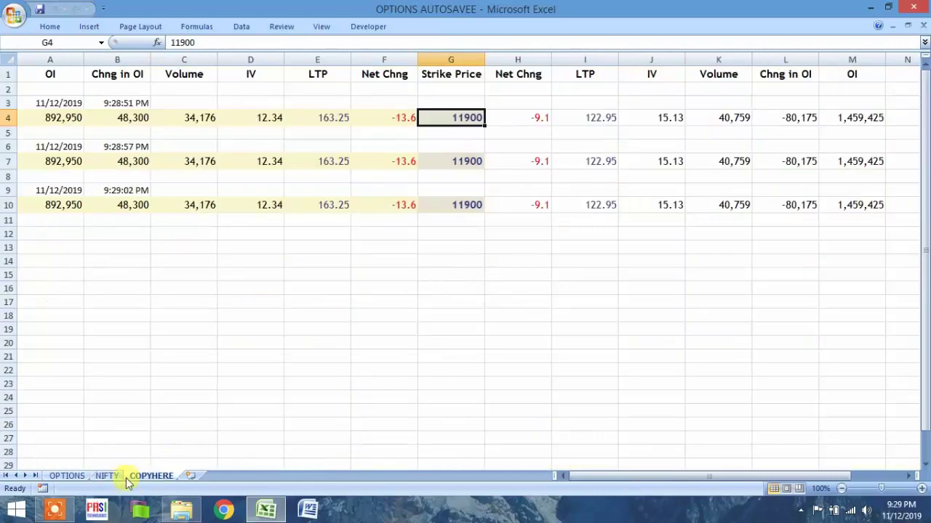
pyautogui.click(110, 476)
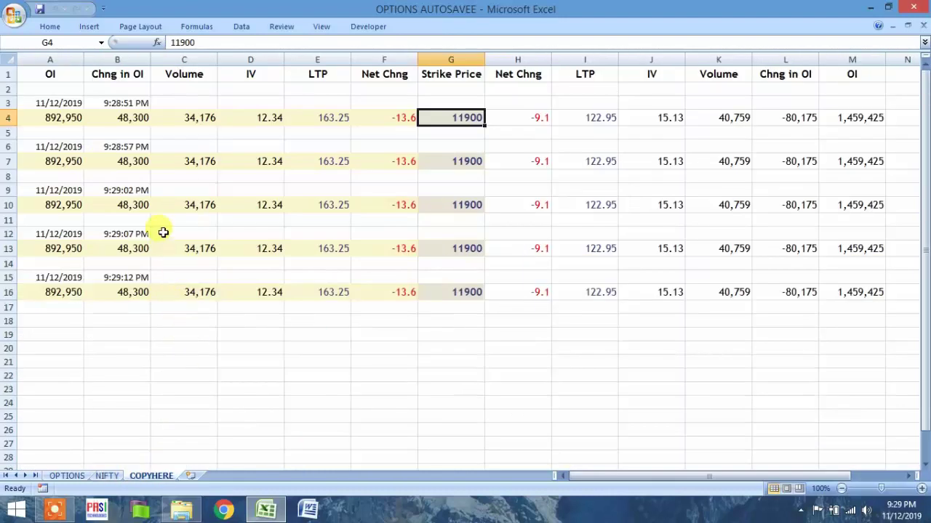
pyautogui.click(166, 402)
pyautogui.click(72, 476)
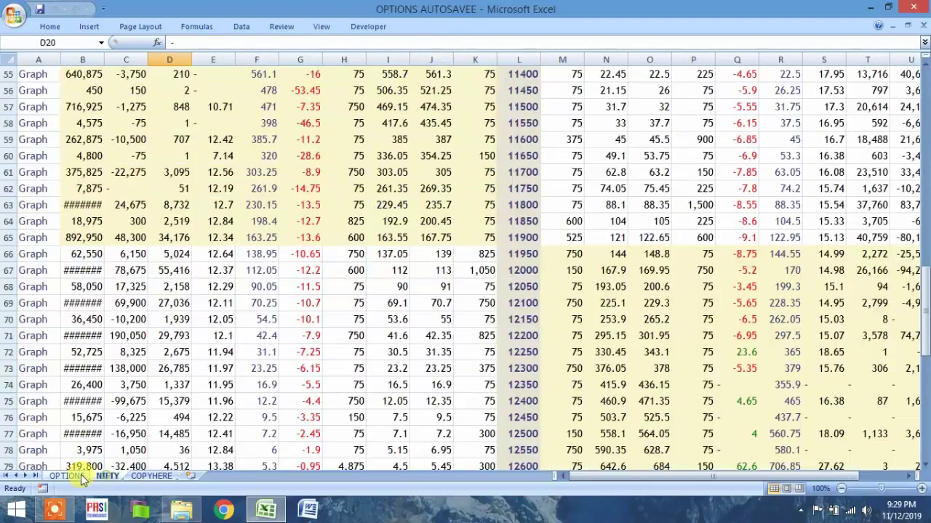
pyautogui.click(151, 476)
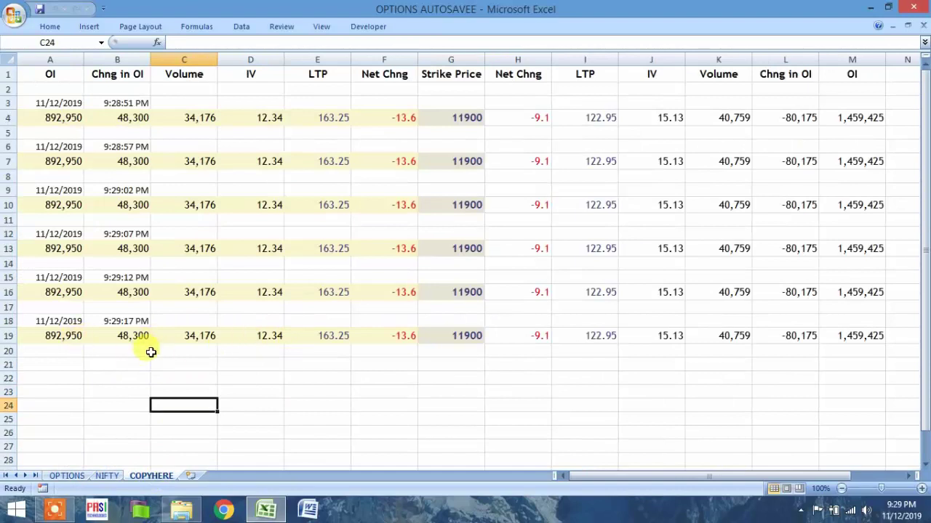
pyautogui.click(133, 279)
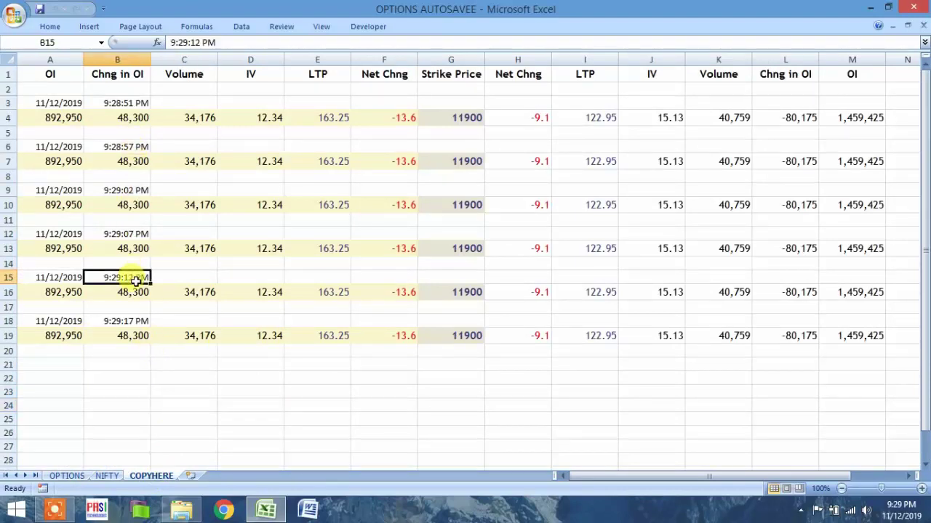
pyautogui.click(135, 323)
pyautogui.click(130, 364)
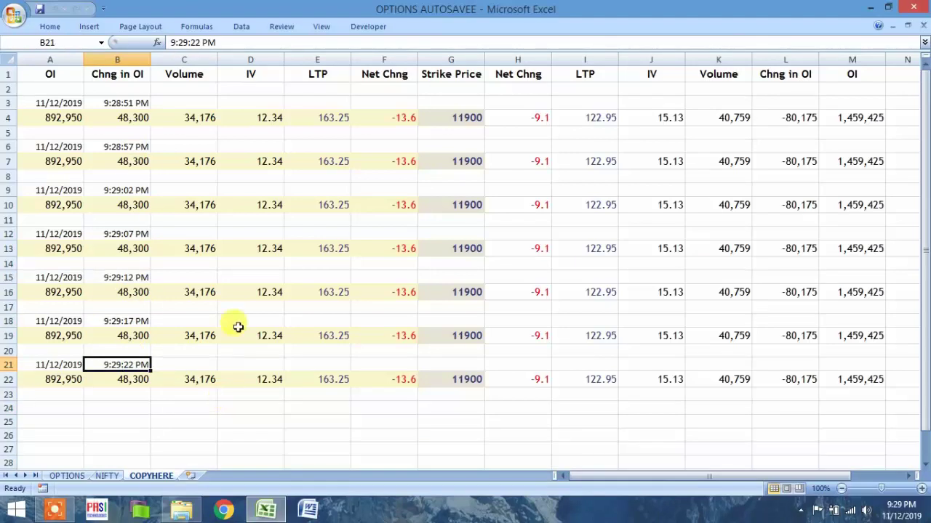
# - Open the Visual Basic editor with the Module1 code maximized, then break and reset the running macro
pyautogui.click(359, 27)
pyautogui.click(19, 58)
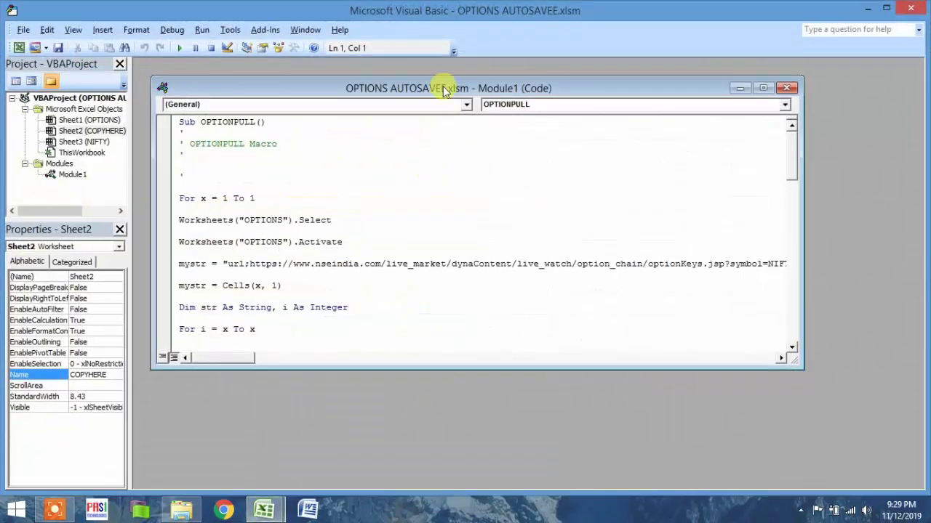
pyautogui.doubleClick(443, 53)
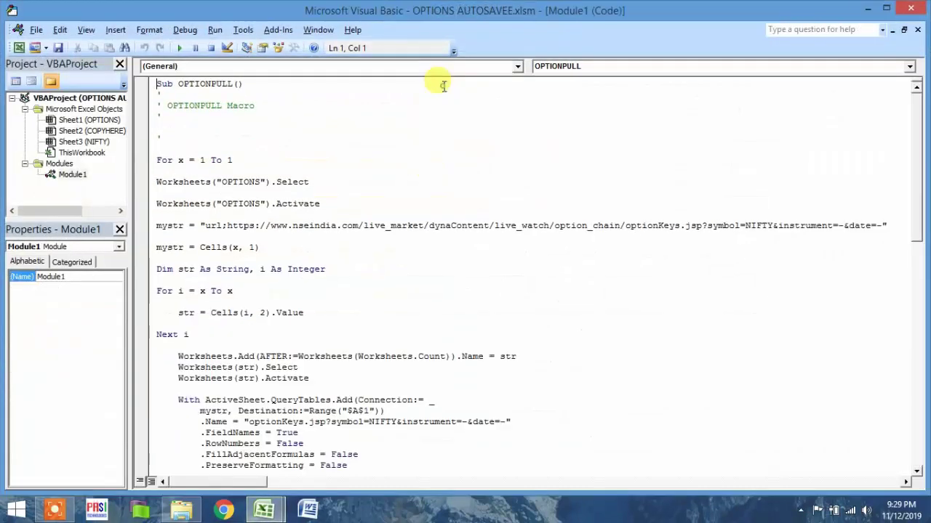
pyautogui.click(195, 48)
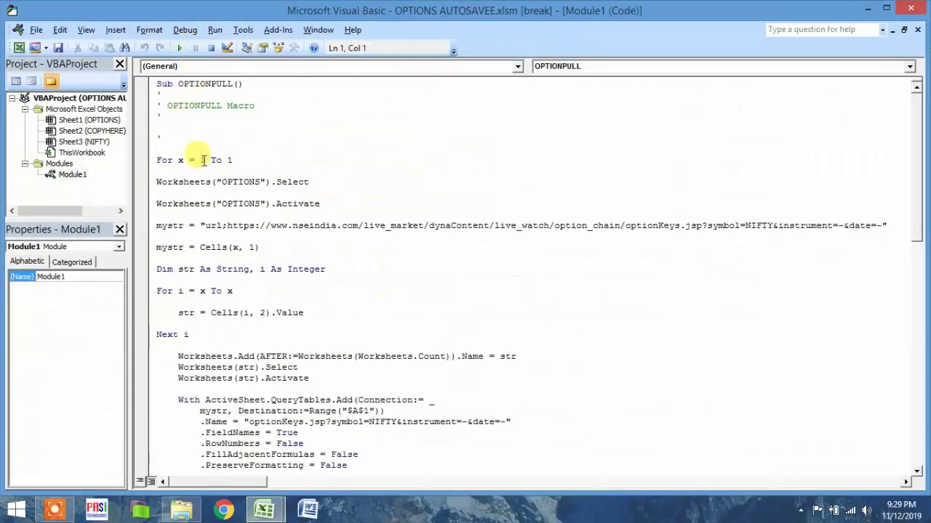
pyautogui.press('F5')
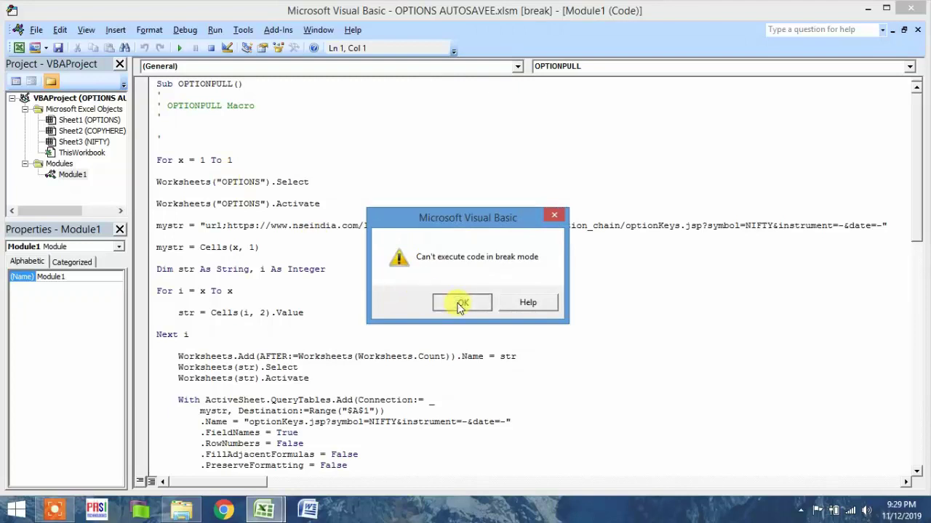
pyautogui.click(461, 303)
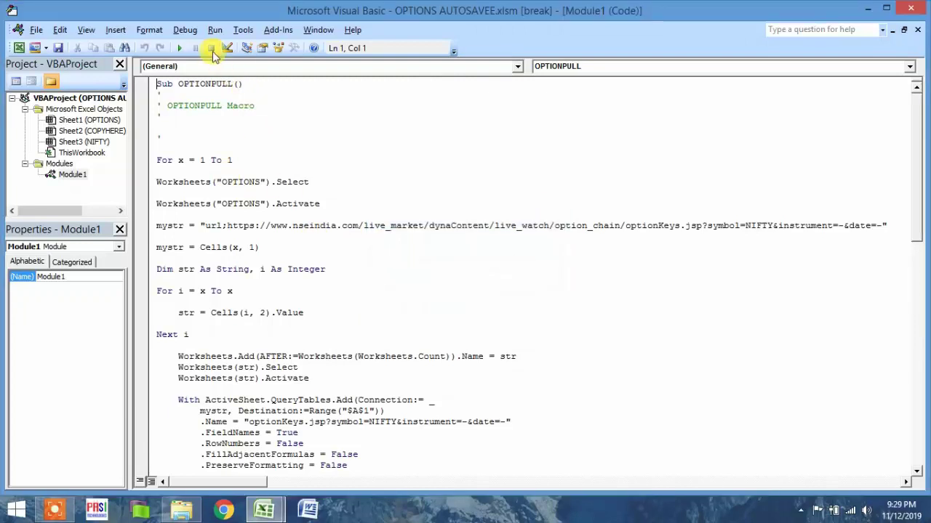
pyautogui.click(211, 49)
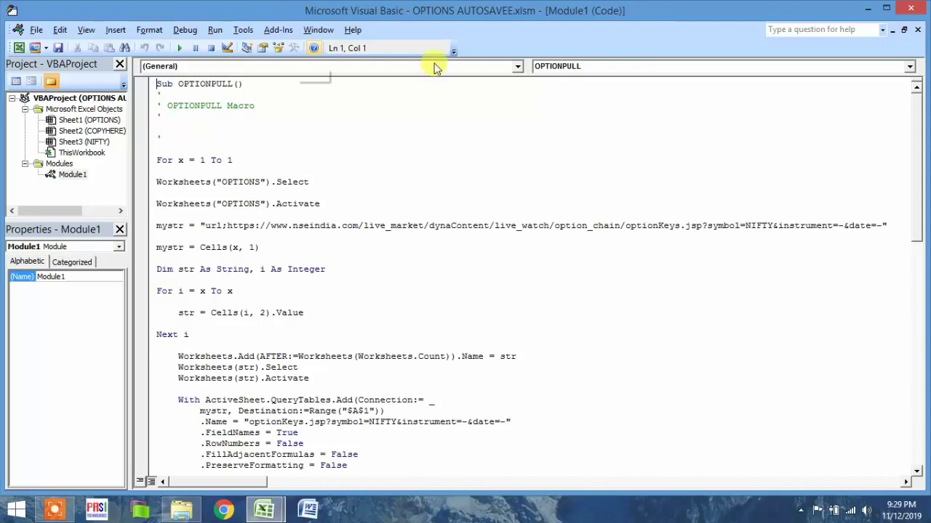
# - Delete the copied data in rows 3 to 28 of the COPYHERE sheet and return to the OPTIONS sheet
pyautogui.click(868, 10)
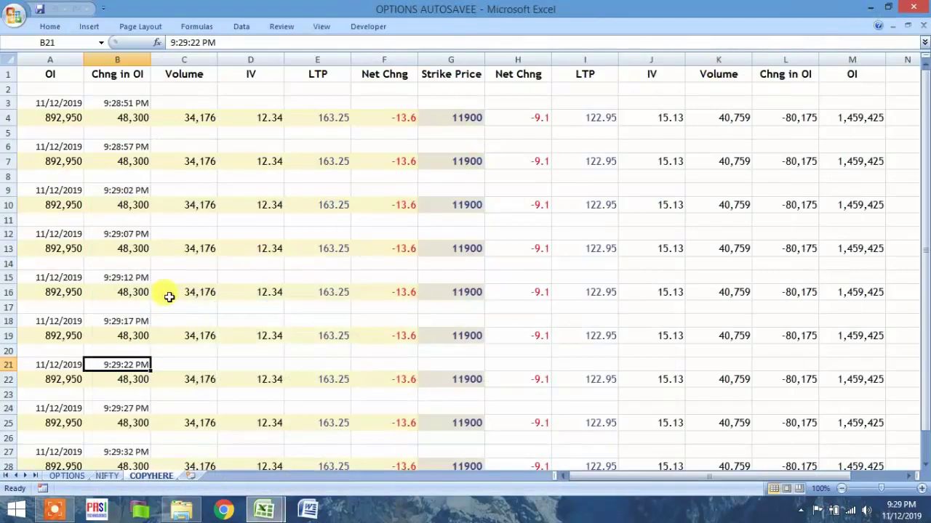
pyautogui.moveTo(9, 103); pyautogui.dragTo(10, 324)
pyautogui.scroll(-5, 465, 262)
pyautogui.keyDown('shift'); pyautogui.click(8, 248); pyautogui.keyUp('shift')
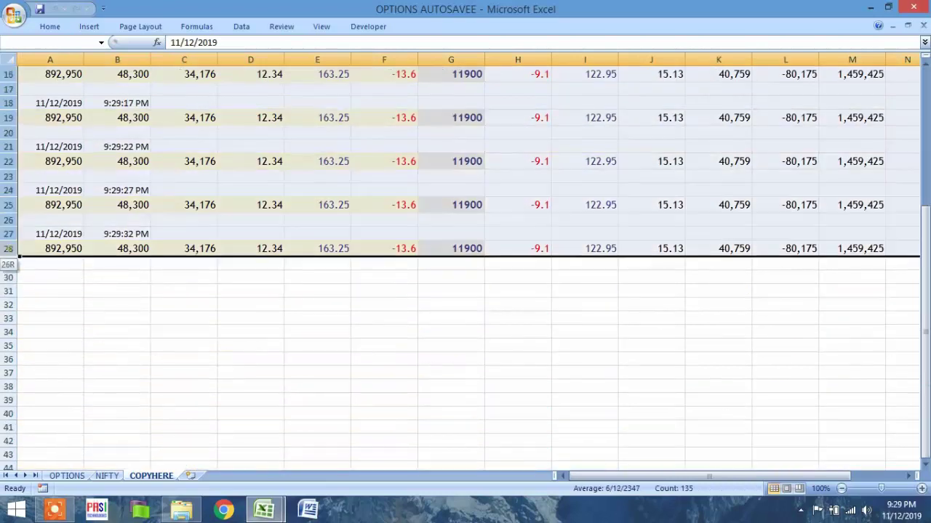
pyautogui.rightClick(8, 248)
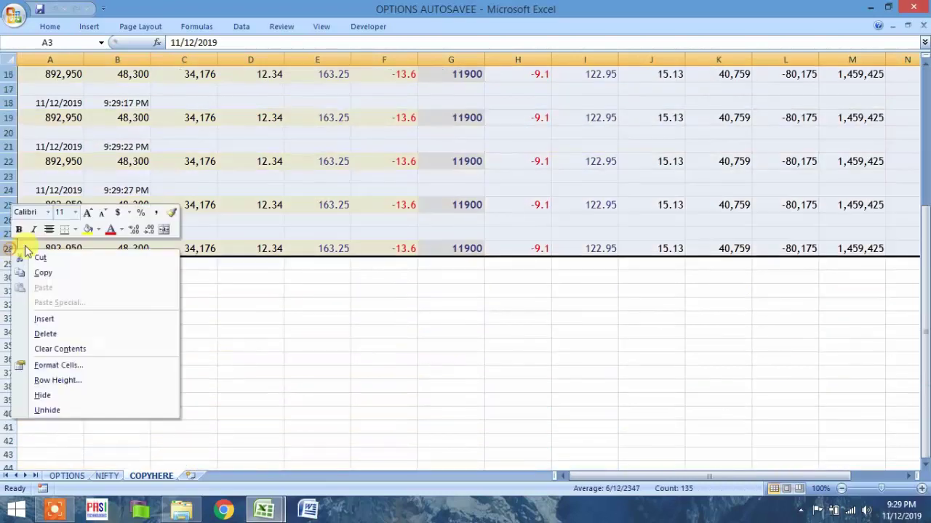
pyautogui.click(46, 333)
pyautogui.hotkey('ctrl', 'pageup')
pyautogui.hotkey('ctrl', 'pageup')
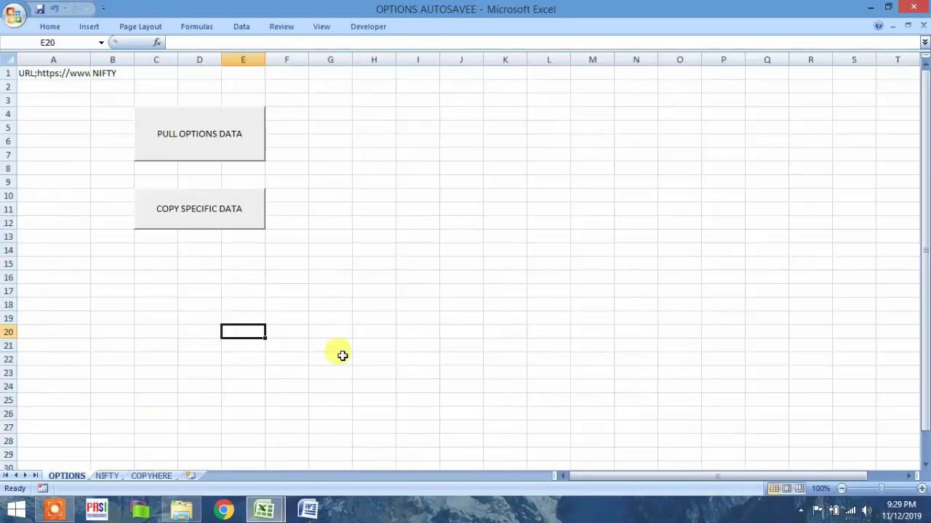
pyautogui.click(312, 263)
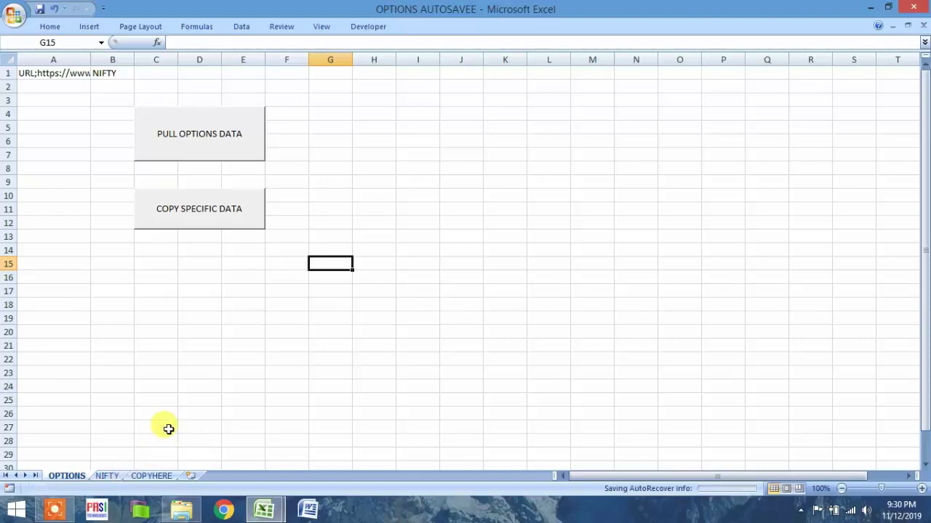
# - Delete the COPYHERE worksheet from the workbook
pyautogui.rightClick(160, 475)
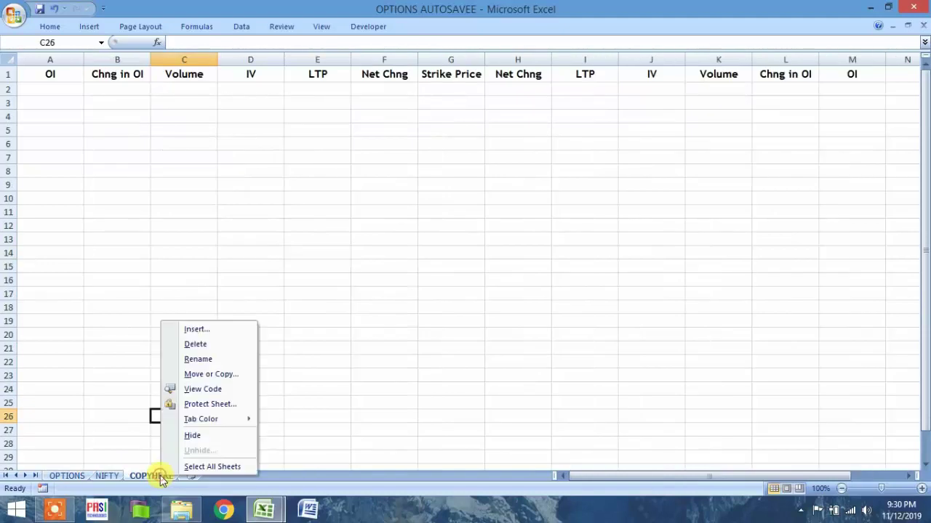
pyautogui.click(214, 350)
pyautogui.click(436, 289)
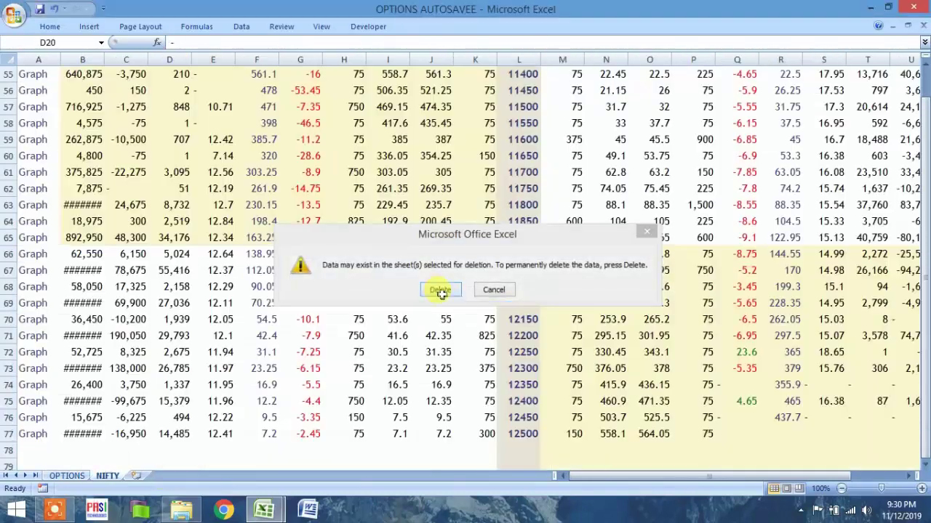
pyautogui.click(359, 369)
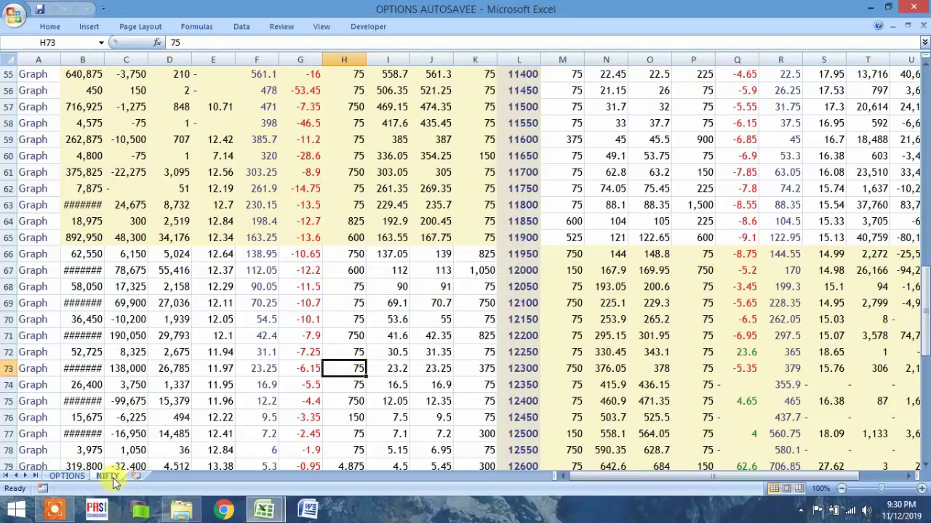
# - Add a new worksheet after NIFTY and name it NIFTYC
pyautogui.click(136, 475)
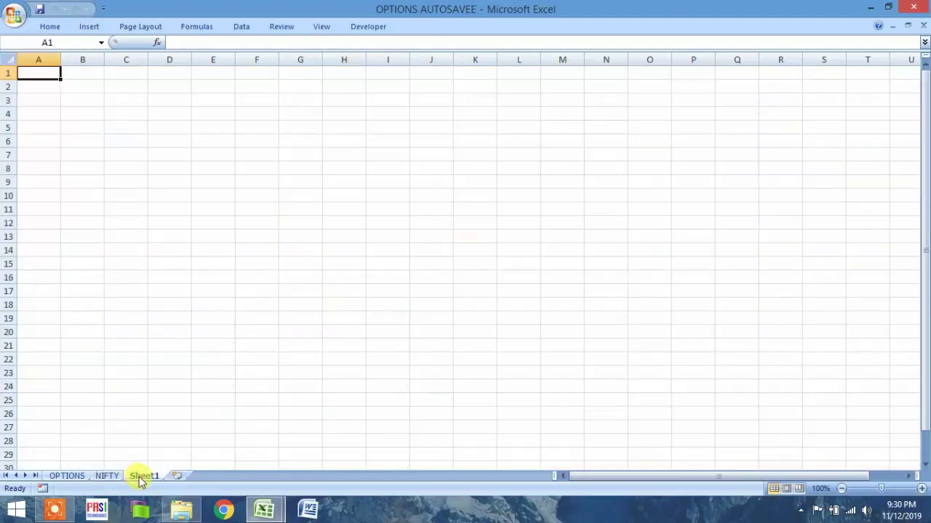
pyautogui.doubleClick(143, 477)
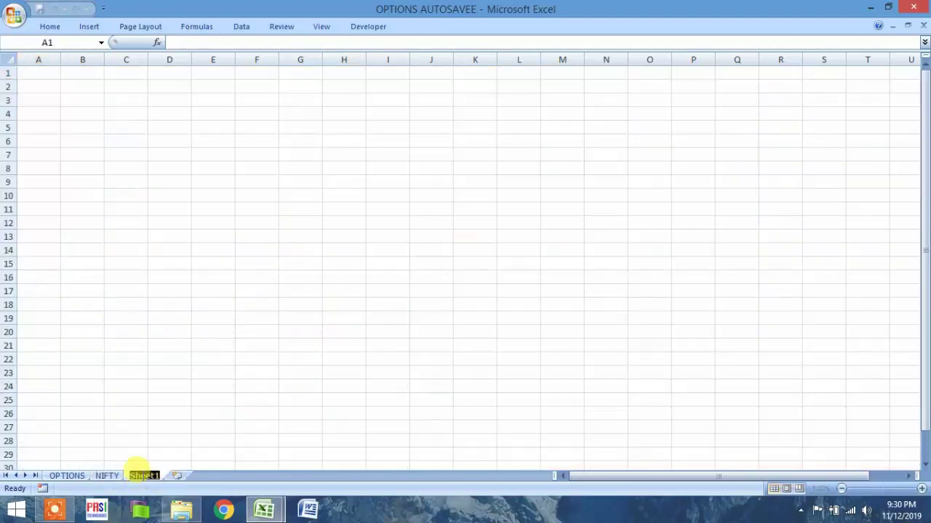
pyautogui.write('NIFTY')
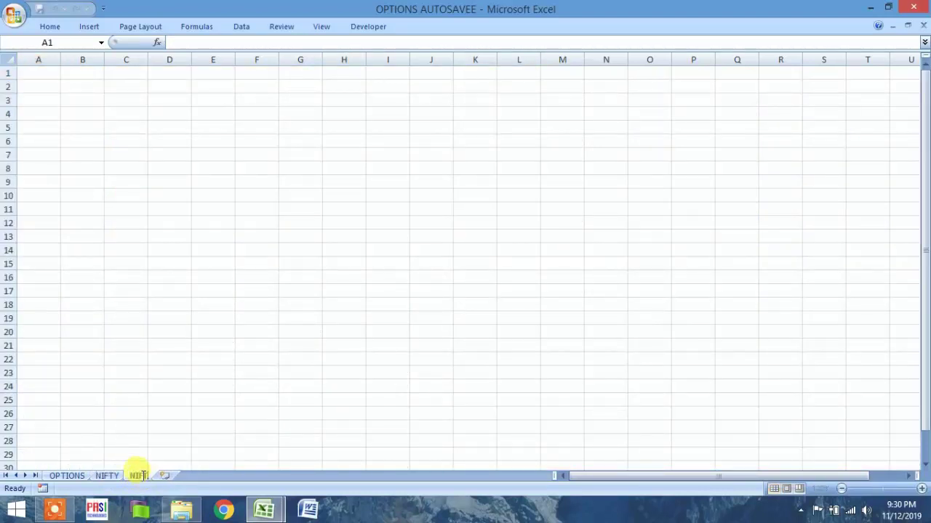
pyautogui.write('C')
pyautogui.press('Return')
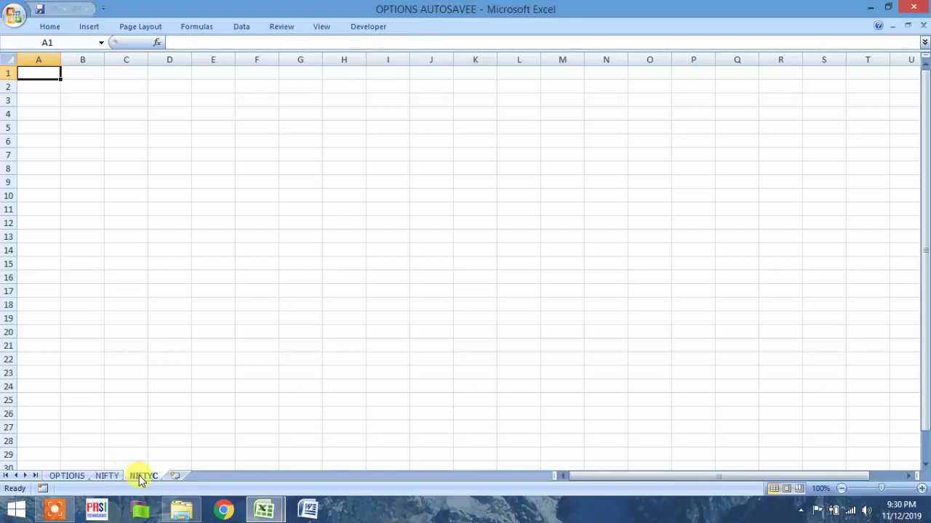
# - Add two more worksheets after NIFTYC, named RELIANCE and RELIANCEC
pyautogui.click(174, 476)
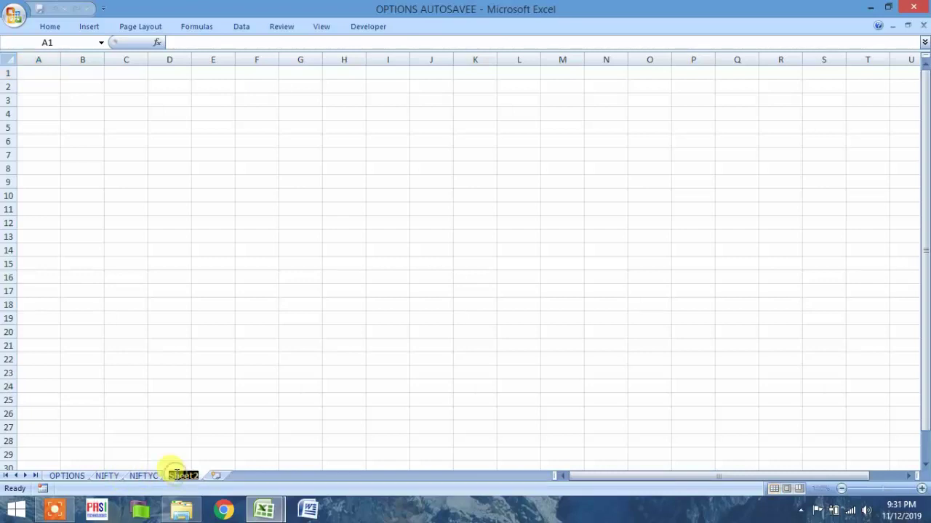
pyautogui.write('RELIANCE')
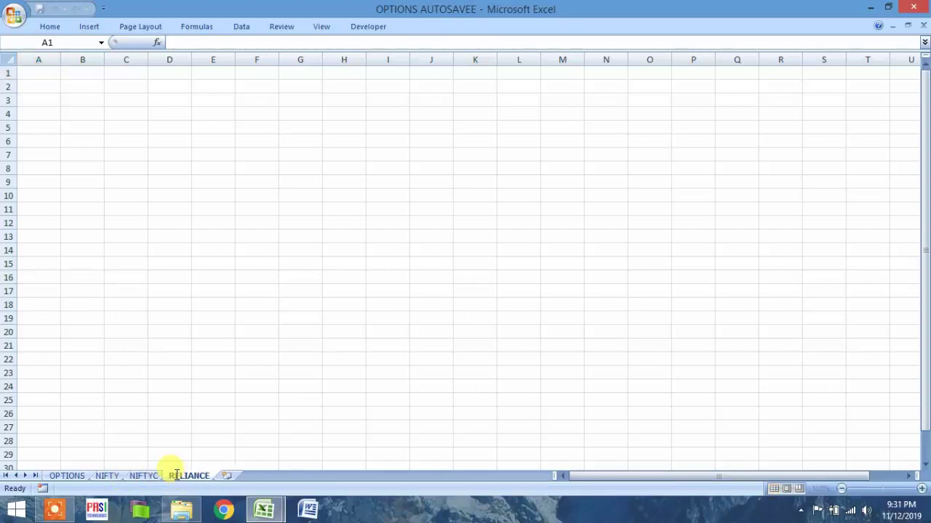
pyautogui.click(227, 475)
pyautogui.doubleClick(231, 476)
pyautogui.write('RELIANCE')
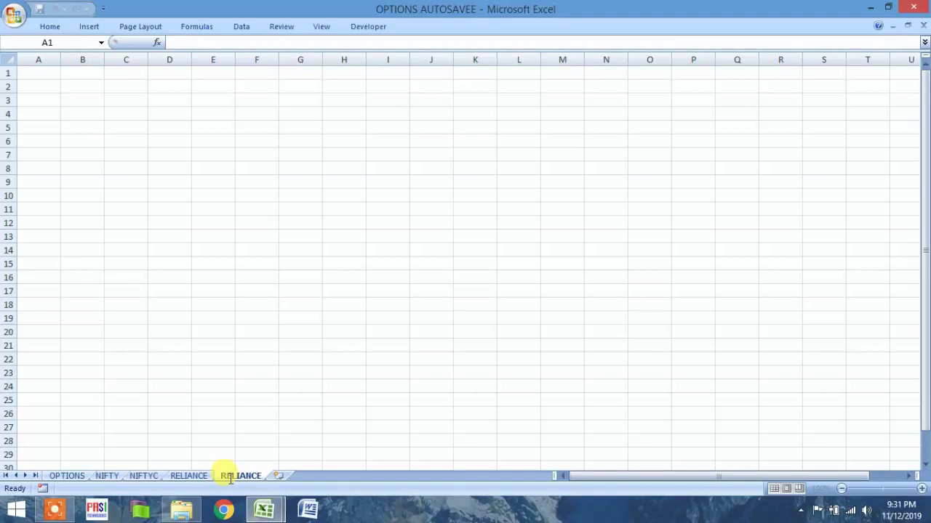
pyautogui.write('C')
pyautogui.press('Return')
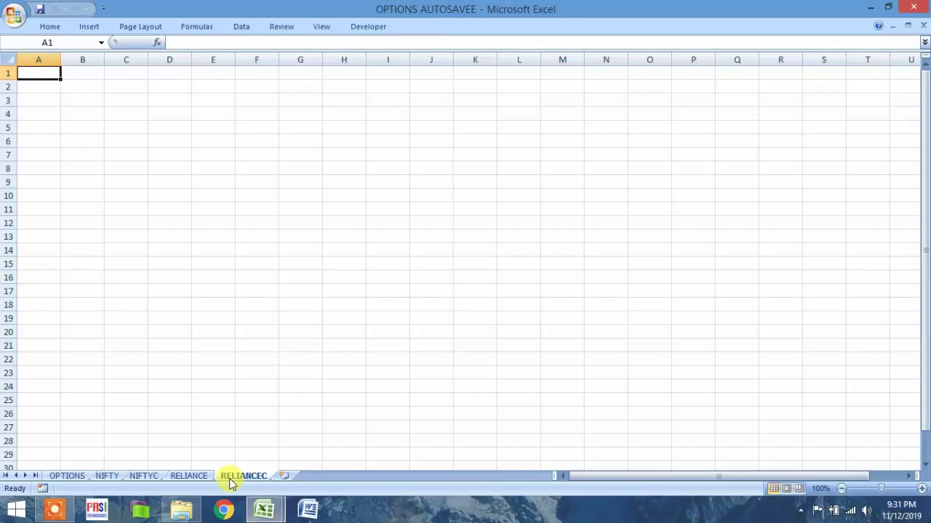
# - Return to the OPTIONS sheet, then switch to Chrome and open the equity derivatives option chain on the NSE India website
pyautogui.click(69, 476)
pyautogui.click(146, 399)
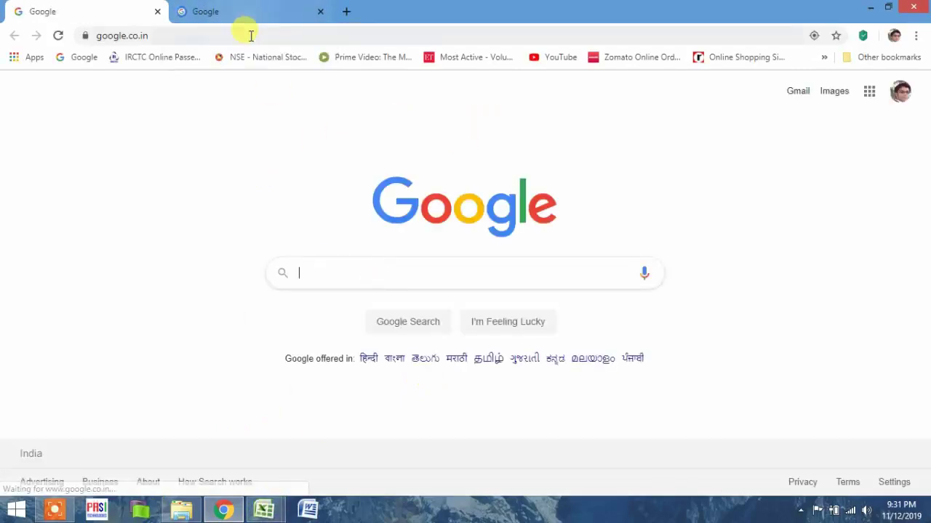
pyautogui.click(251, 36)
pyautogui.write('NSE')
pyautogui.press('Return')
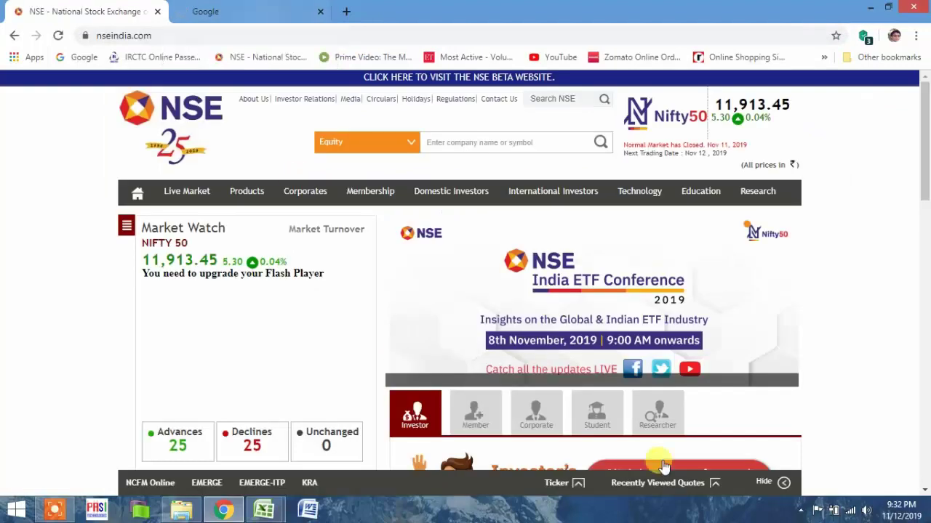
pyautogui.moveTo(187, 195)
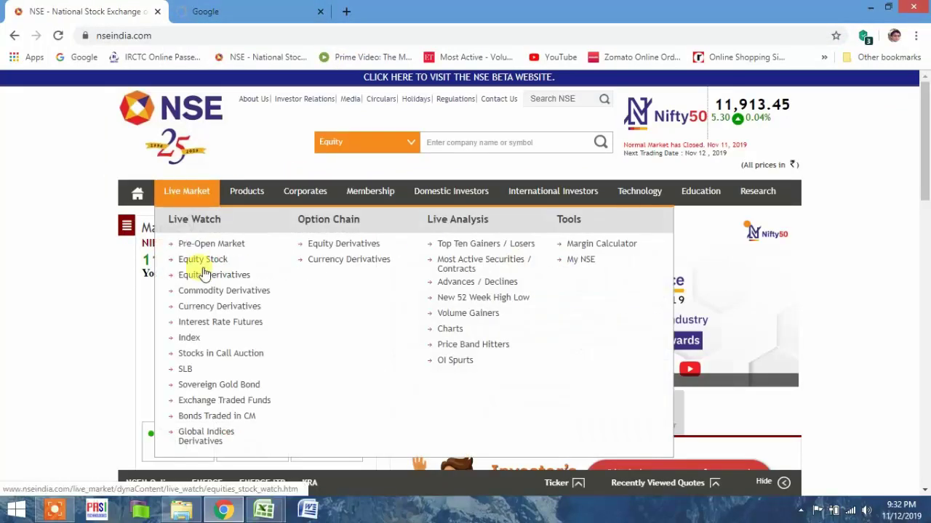
pyautogui.click(251, 276)
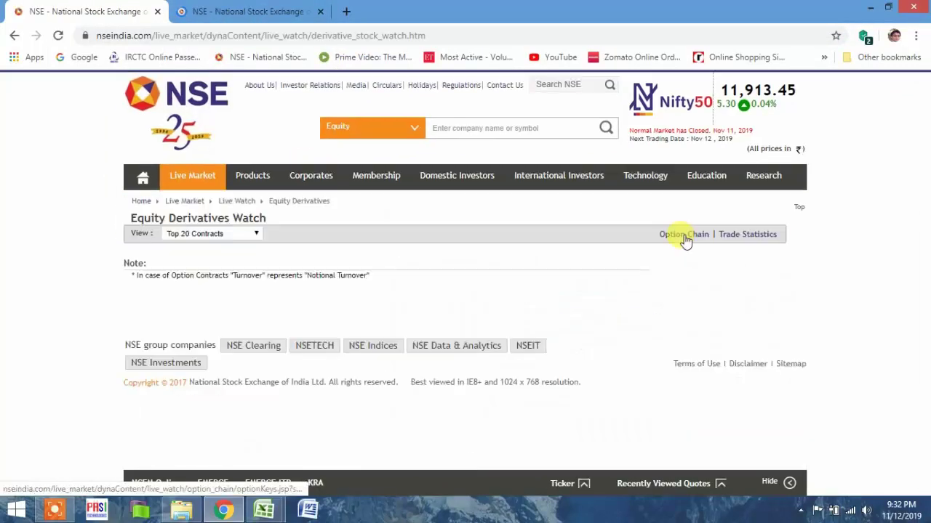
pyautogui.click(684, 235)
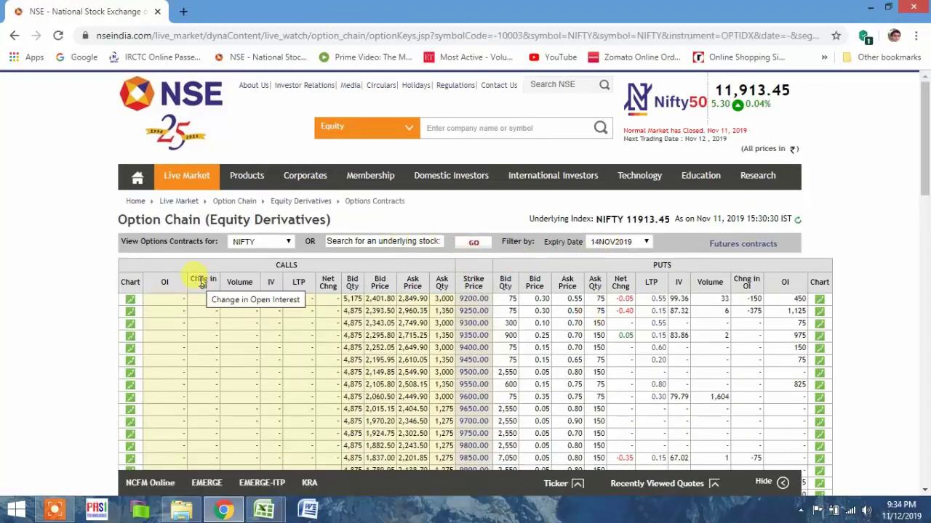
# - Show the BANKNIFTY option contracts with expiry date 28NOV2019 and copy that page's web address
pyautogui.click(288, 242)
pyautogui.click(274, 283)
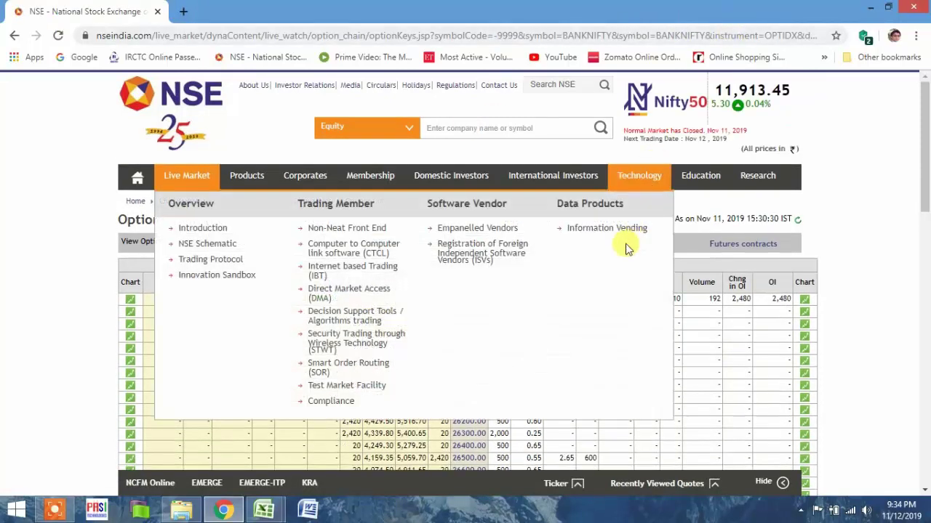
pyautogui.click(629, 243)
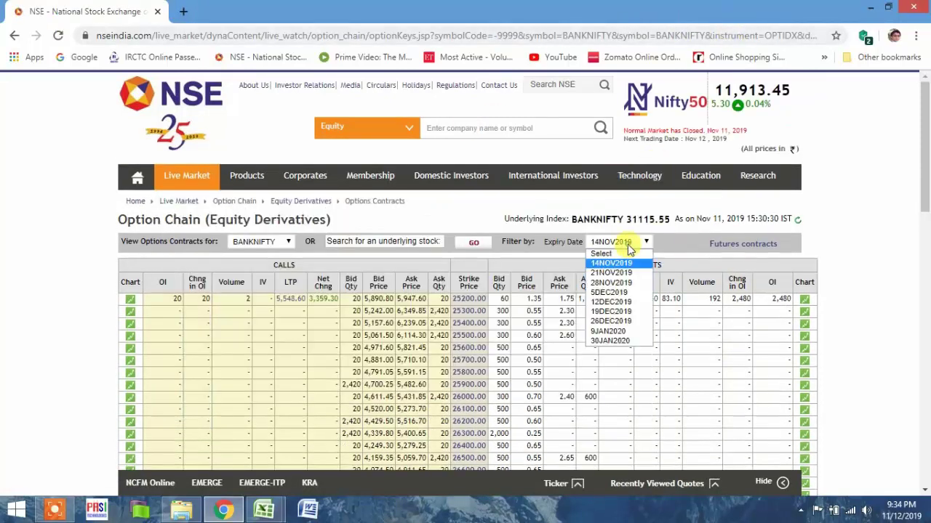
pyautogui.click(621, 283)
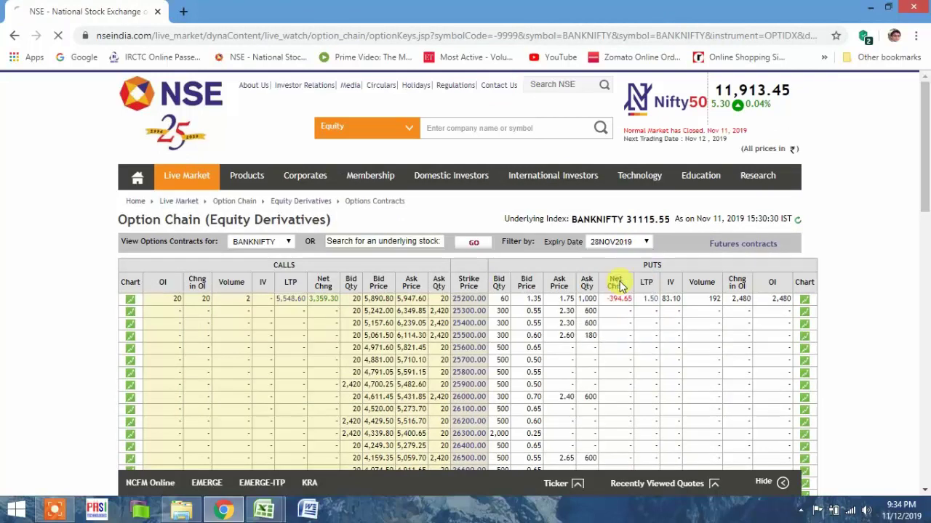
pyautogui.click(769, 35)
pyautogui.rightClick(770, 35)
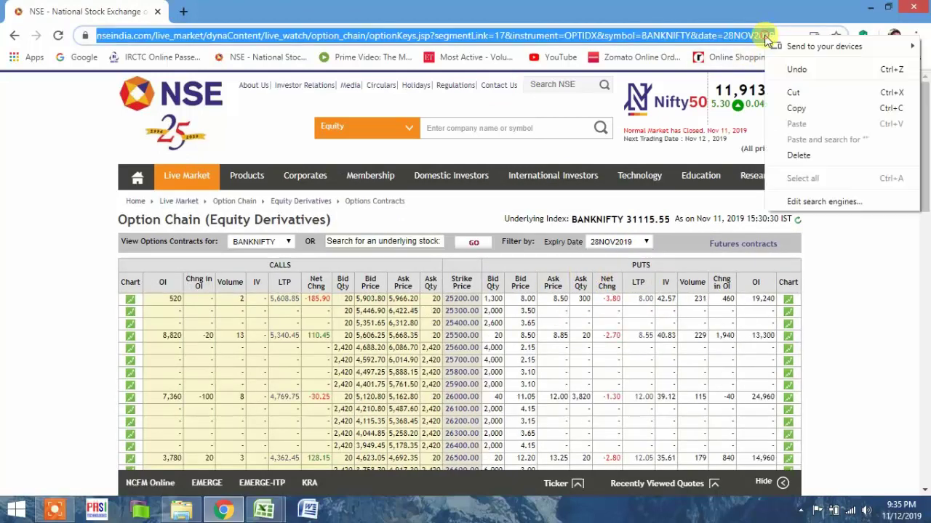
pyautogui.click(794, 108)
# - Switch to the Excel workbook and enter "URL;" followed by the copied BANKNIFTY web address in cell A2 of the OPTIONS sheet
pyautogui.moveTo(265, 509)
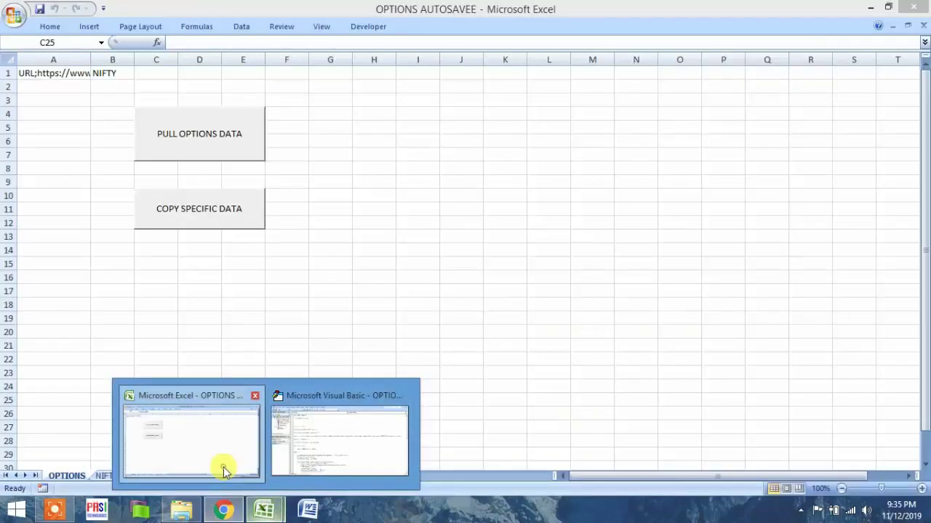
pyautogui.click(218, 469)
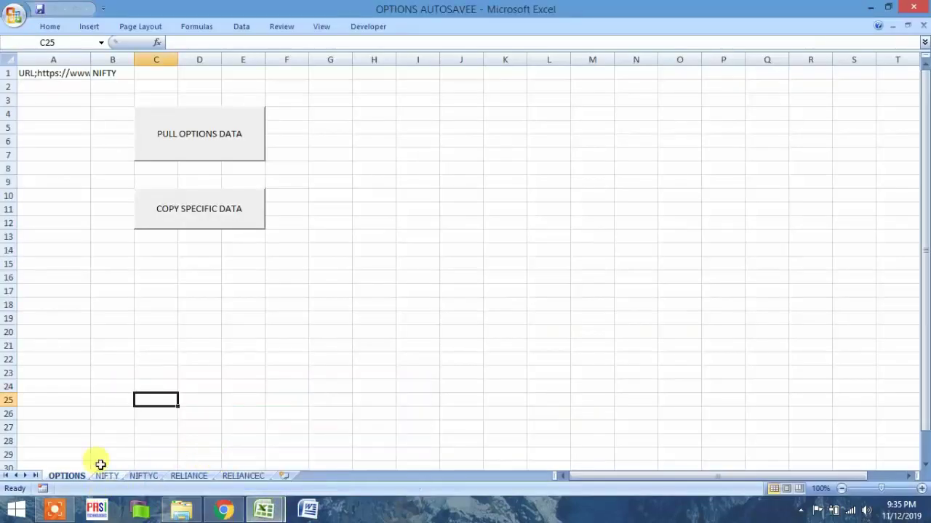
pyautogui.click(63, 89)
pyautogui.write('UR')
pyautogui.press('BackSpace')
pyautogui.write('L')
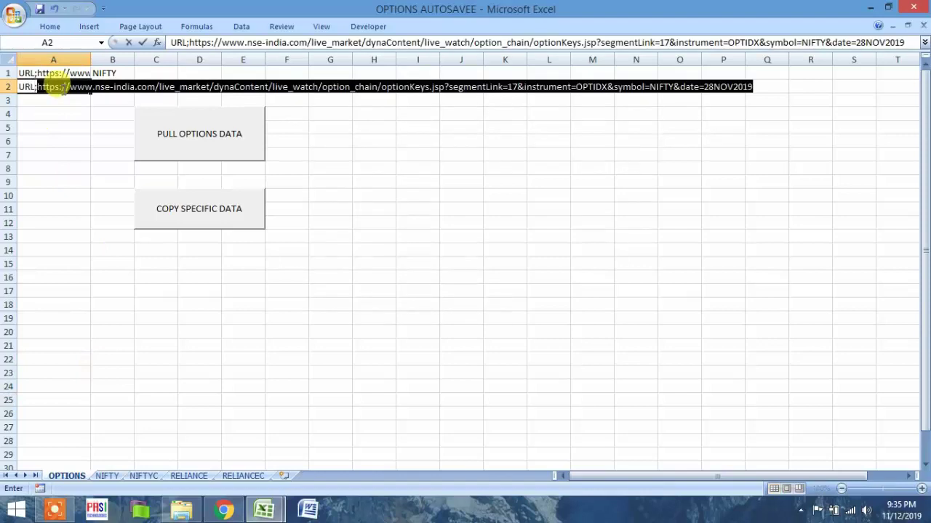
pyautogui.write(';')
pyautogui.hotkey('ctrl', 'v')
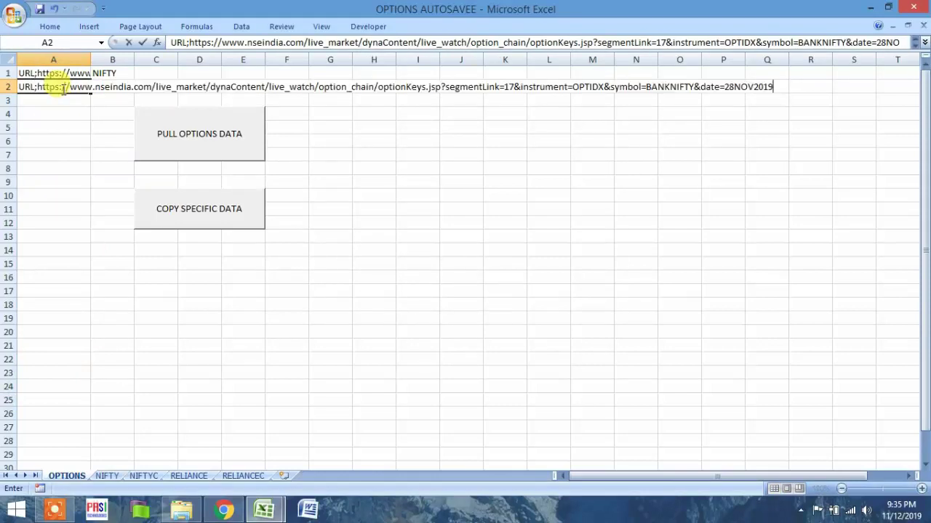
pyautogui.press('Return')
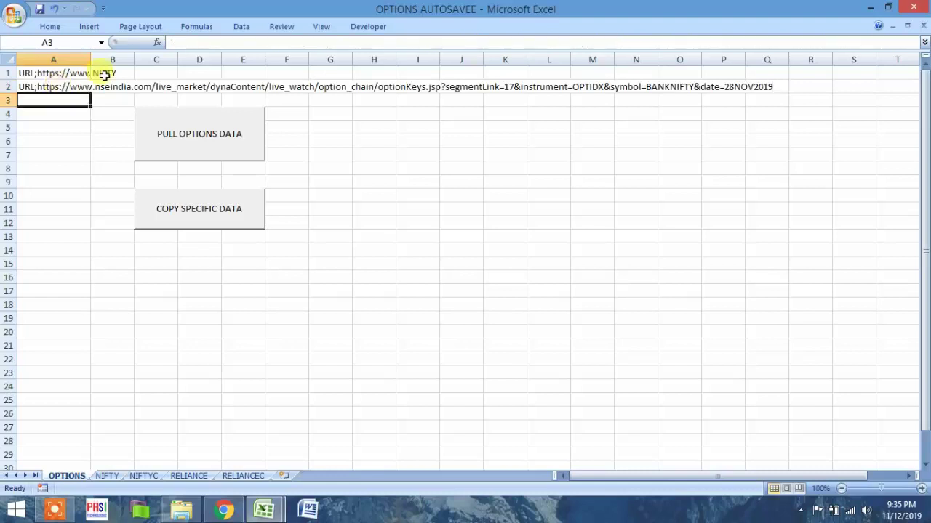
# - Enter BANKNIFTY in cell B2 of the OPTIONS sheet, beside its web address
pyautogui.click(101, 89)
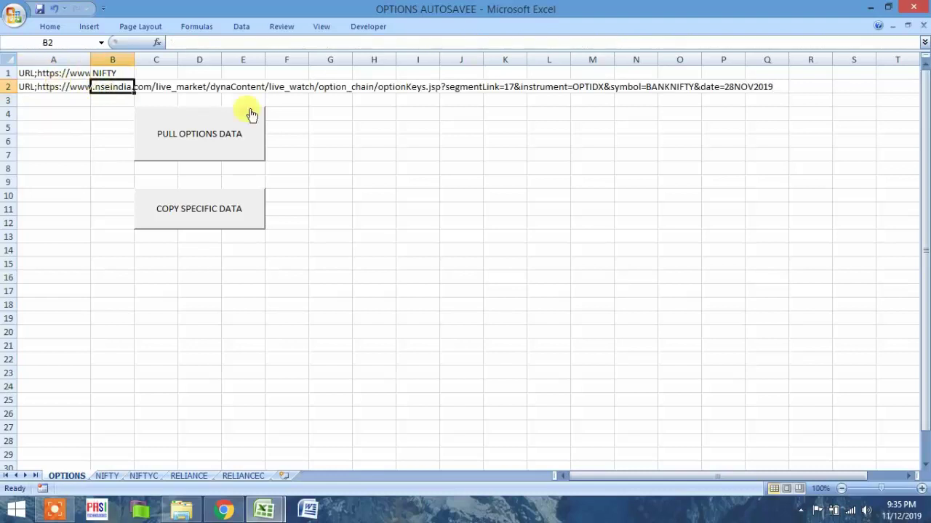
pyautogui.write('BANKN')
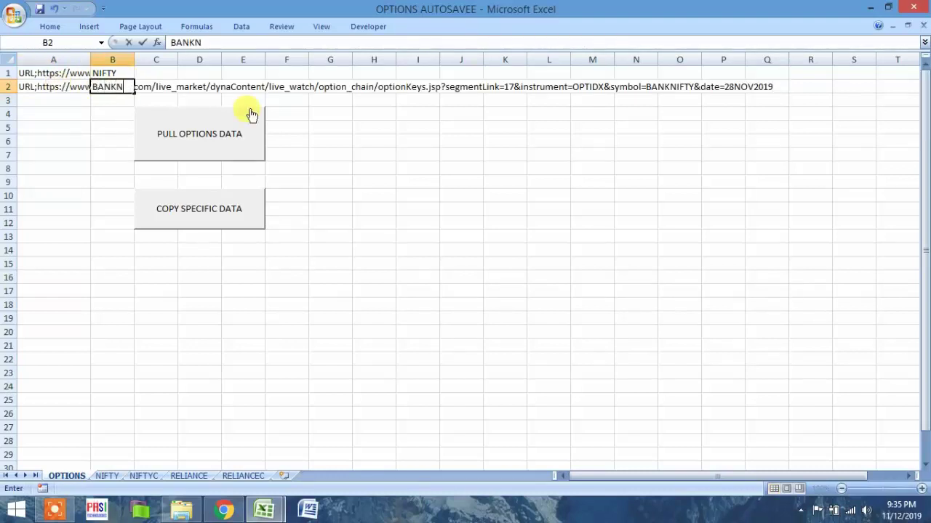
pyautogui.write('IFTY')
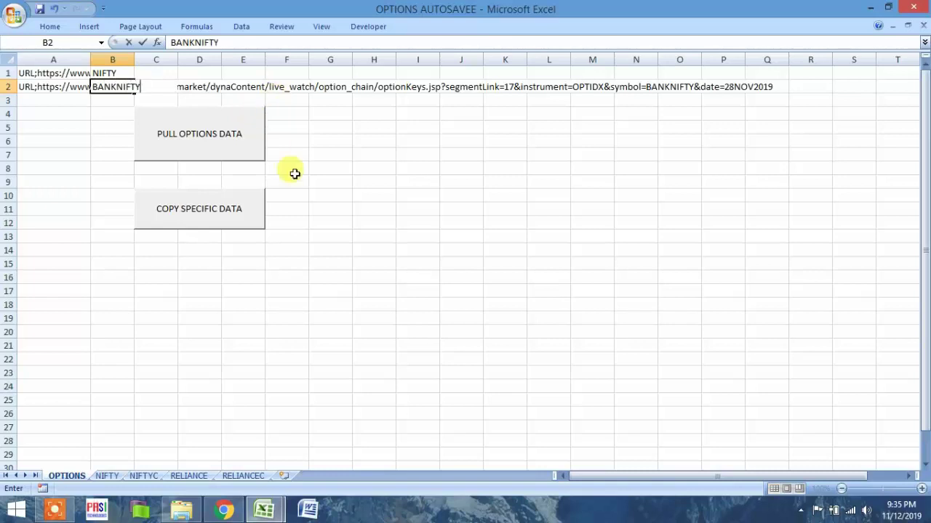
pyautogui.click(333, 179)
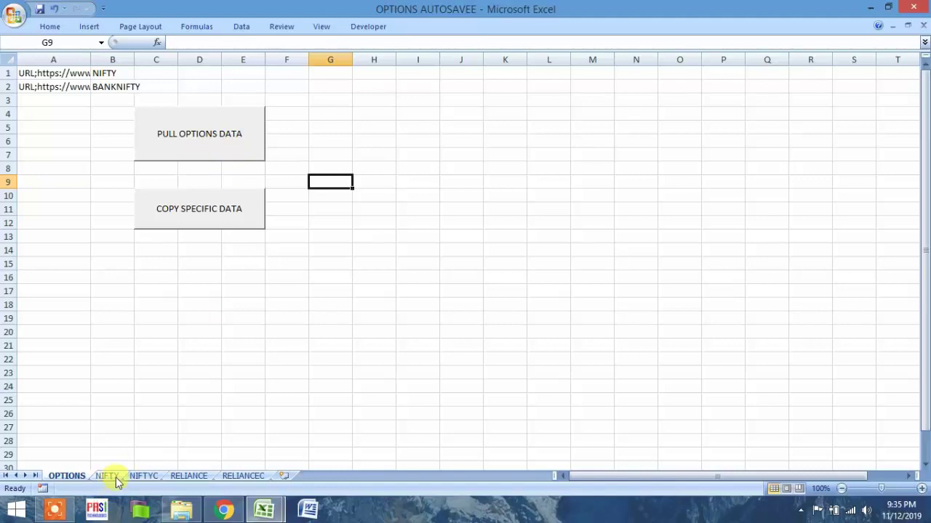
# - Rename the RELIANCE sheet to BANKNIFTY and the RELIANCEC sheet to BANKNIFTYC
pyautogui.click(187, 476)
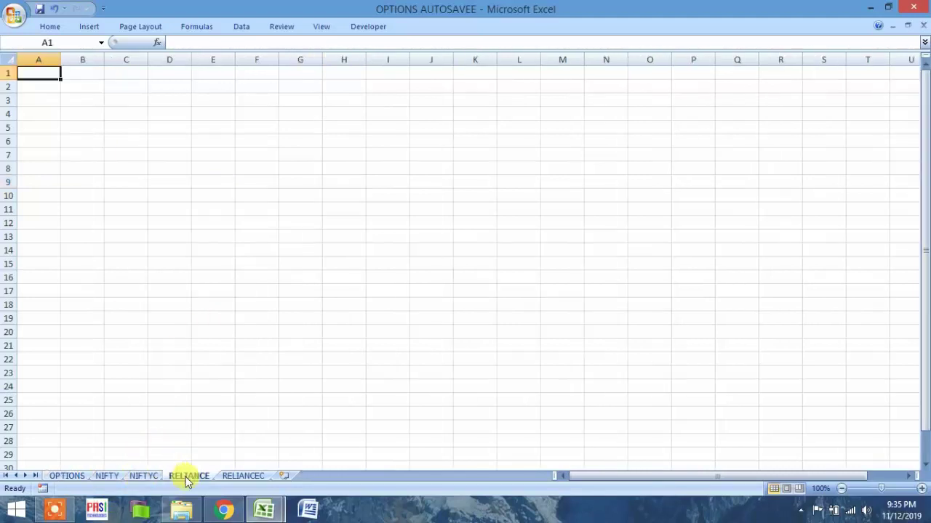
pyautogui.doubleClick(188, 475)
pyautogui.write('BANKNIFTY')
pyautogui.press('Return')
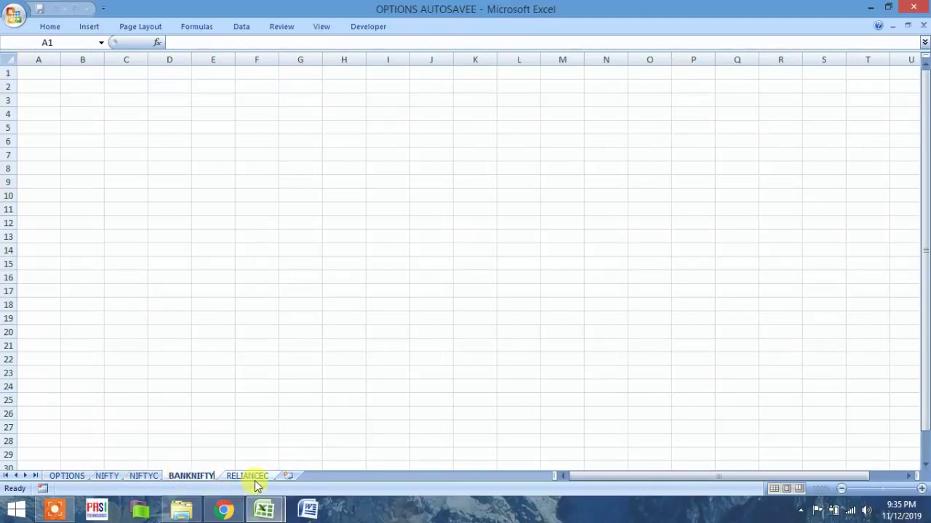
pyautogui.doubleClick(251, 476)
pyautogui.write('BANK')
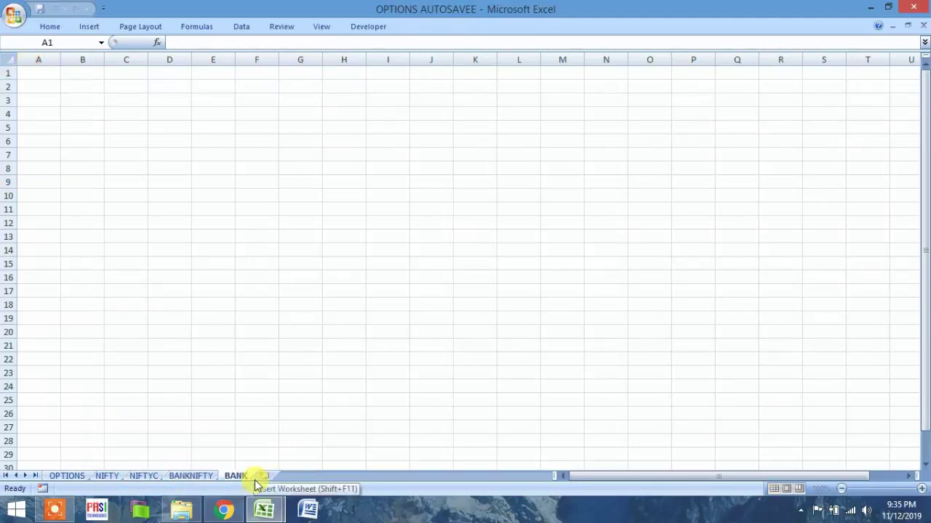
pyautogui.write('NIFTYC')
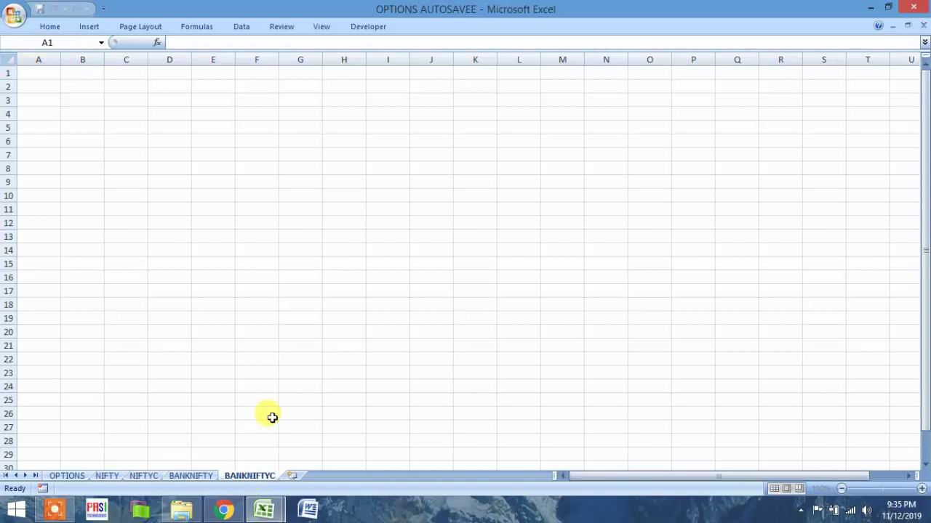
pyautogui.click(274, 415)
pyautogui.click(64, 477)
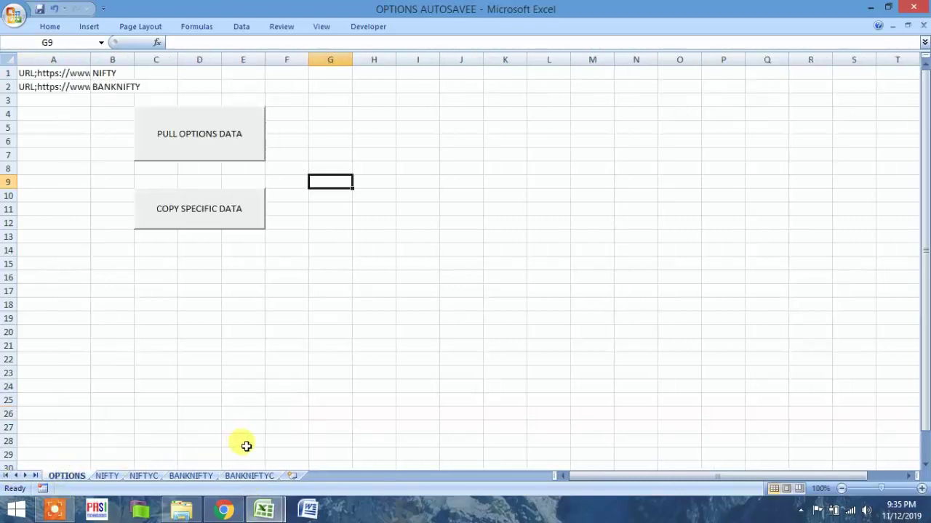
# - Delete the NIFTY, NIFTYC, BANKNIFTY and BANKNIFTYC worksheets together, keeping only the OPTIONS sheet
pyautogui.click(113, 477)
pyautogui.keyDown('ctrl'); pyautogui.click(247, 477); pyautogui.keyUp('ctrl')
pyautogui.rightClick(247, 477)
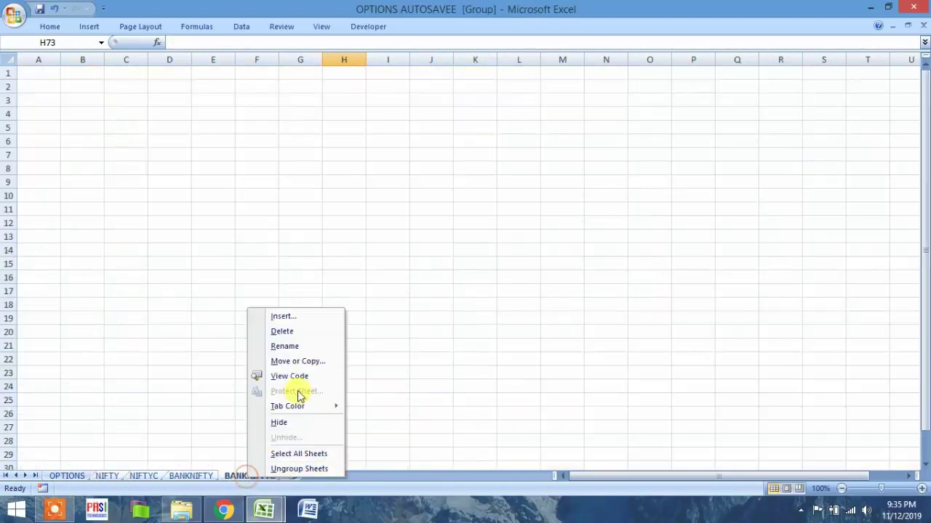
pyautogui.click(306, 332)
pyautogui.click(439, 289)
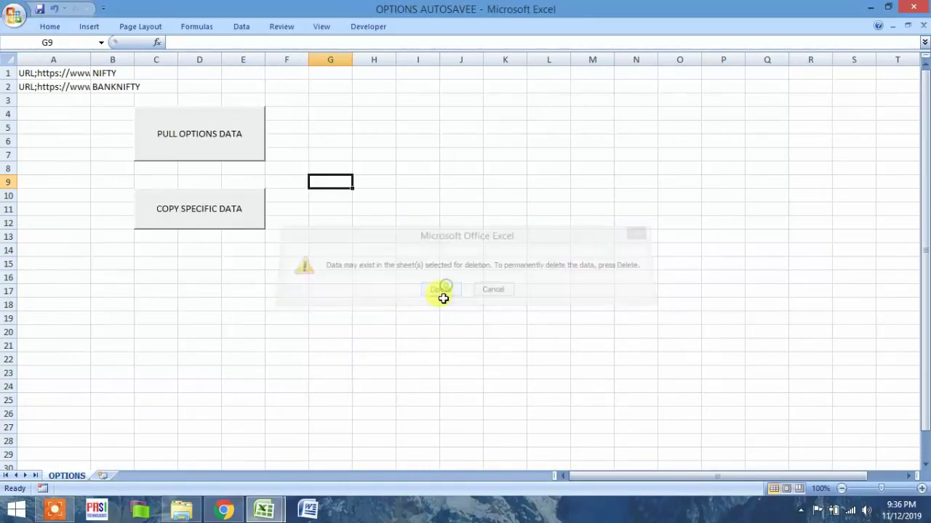
# - In the VBA code of the OPTIONPULL macro, change the outer loop to "For x = 1 To 2"
pyautogui.click(378, 26)
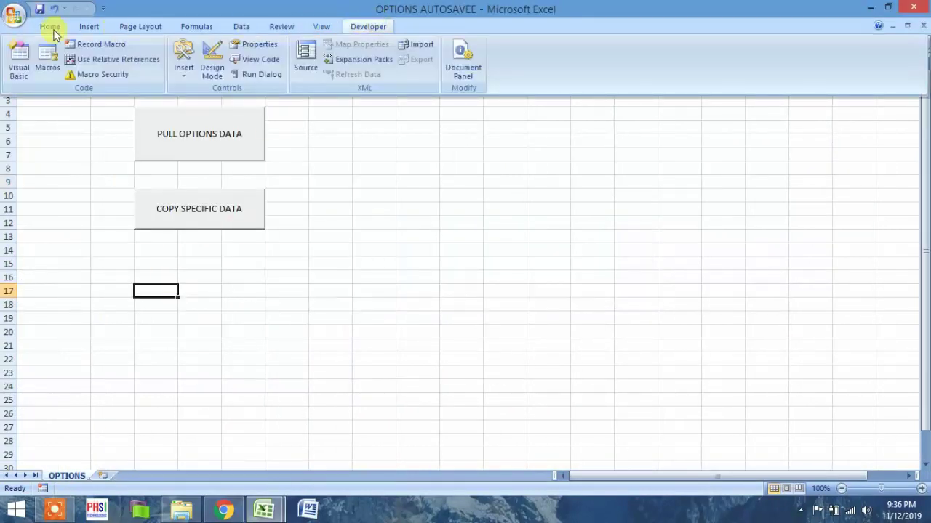
pyautogui.click(16, 54)
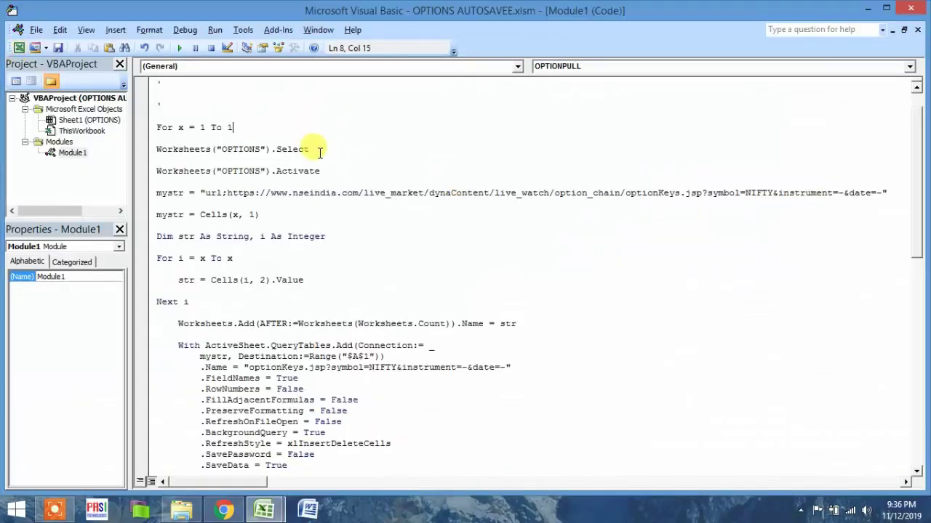
pyautogui.scroll(1, 319, 152)
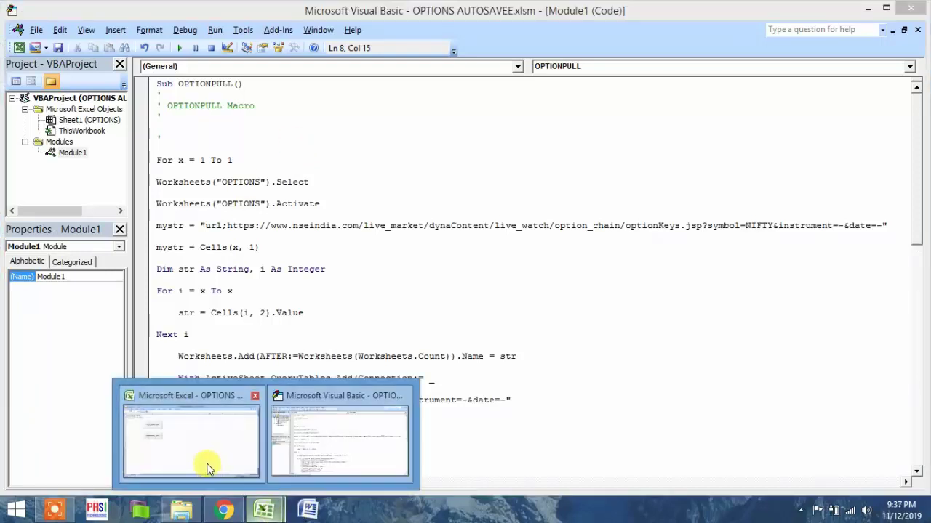
pyautogui.click(204, 465)
pyautogui.click(110, 73)
pyautogui.click(114, 100)
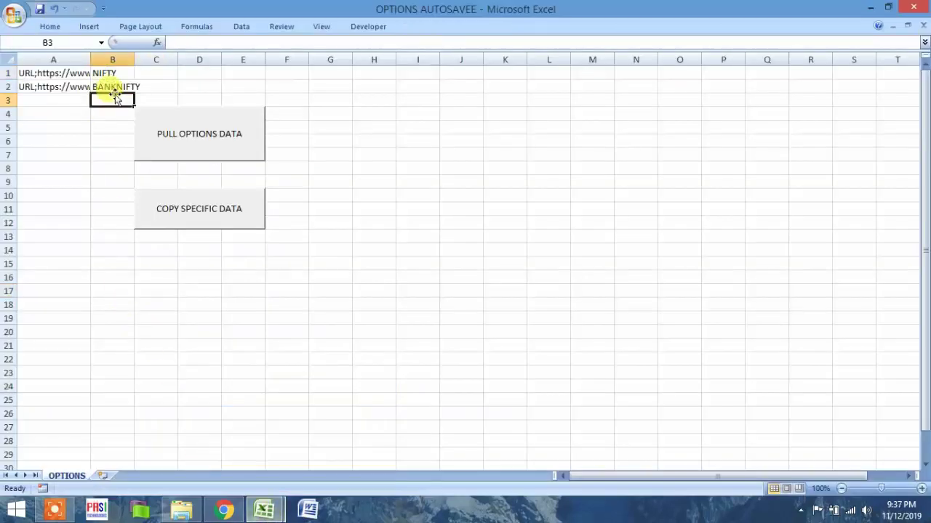
pyautogui.moveTo(259, 512)
pyautogui.click(302, 475)
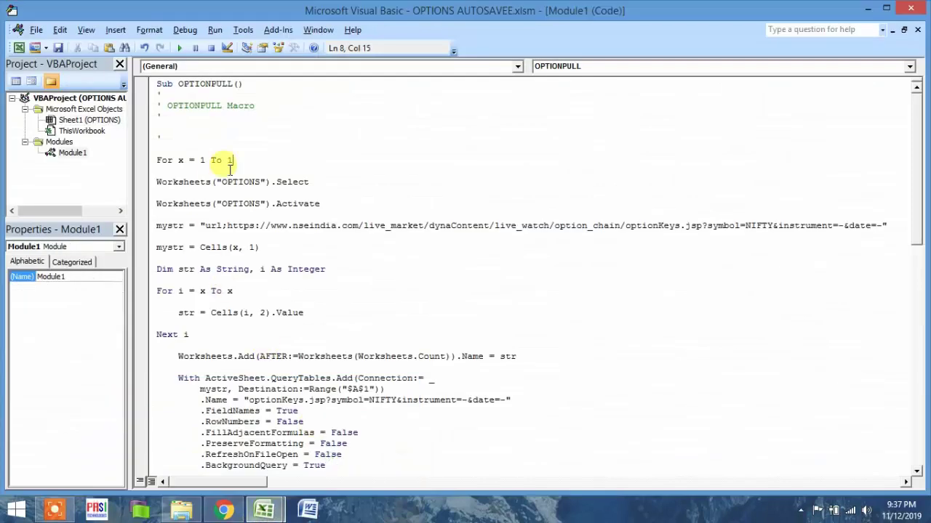
pyautogui.press('BackSpace')
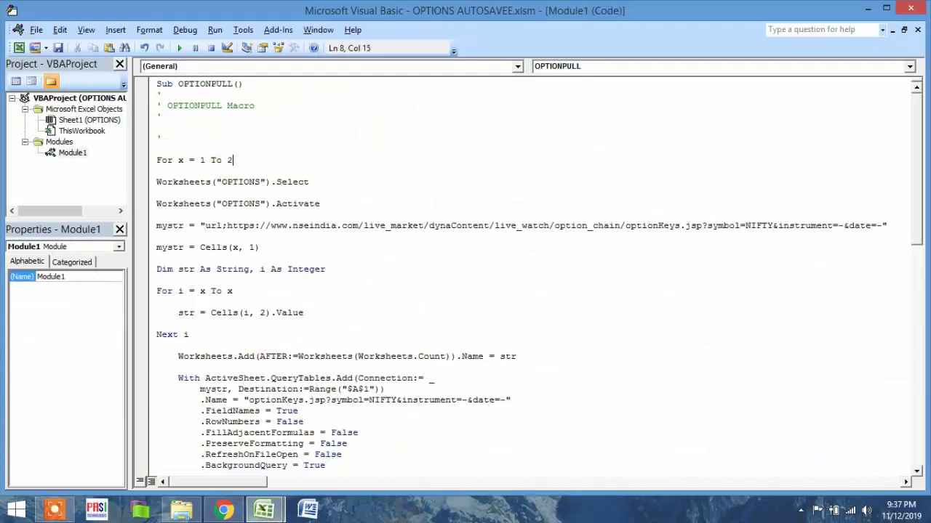
# - Below the existing Worksheets.Add line in OPTIONPULL, add 'Worksheets.Add(AFTER:=Worksheets(Worksheets.Count)).Name = str & "C"'
pyautogui.press('Down')
pyautogui.press('Down')
pyautogui.press('Down')
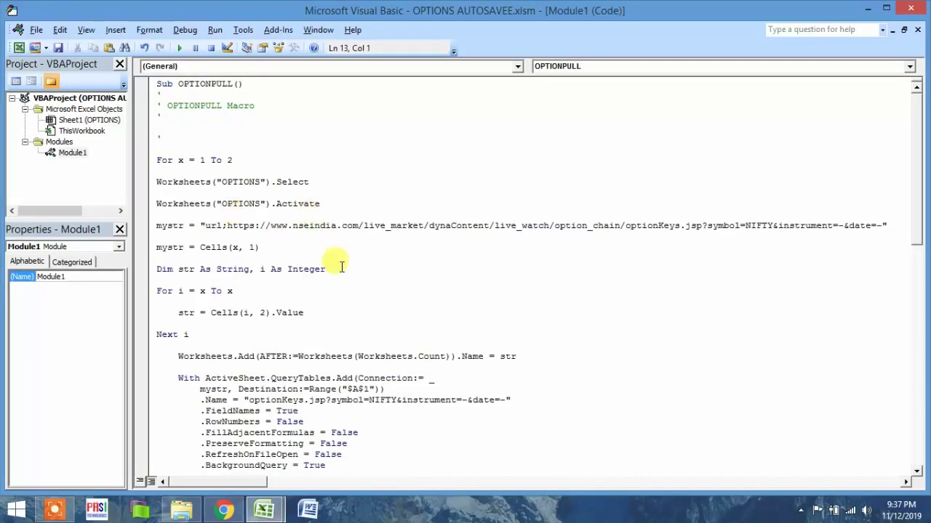
pyautogui.press('Down')
pyautogui.press('Down')
pyautogui.scroll(-1, 371, 287)
pyautogui.click(520, 320)
pyautogui.click(516, 324)
pyautogui.press('Return')
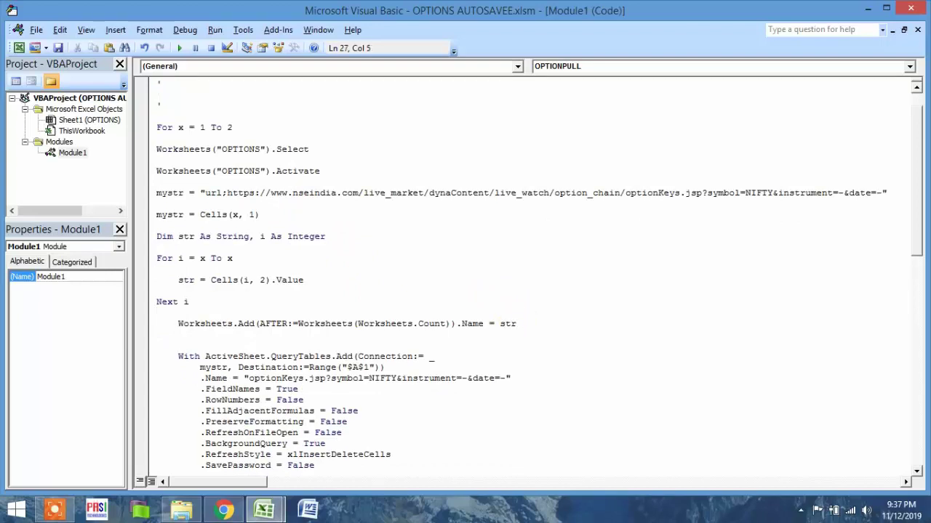
pyautogui.write('WORKSHEETS.Add(AFTER')
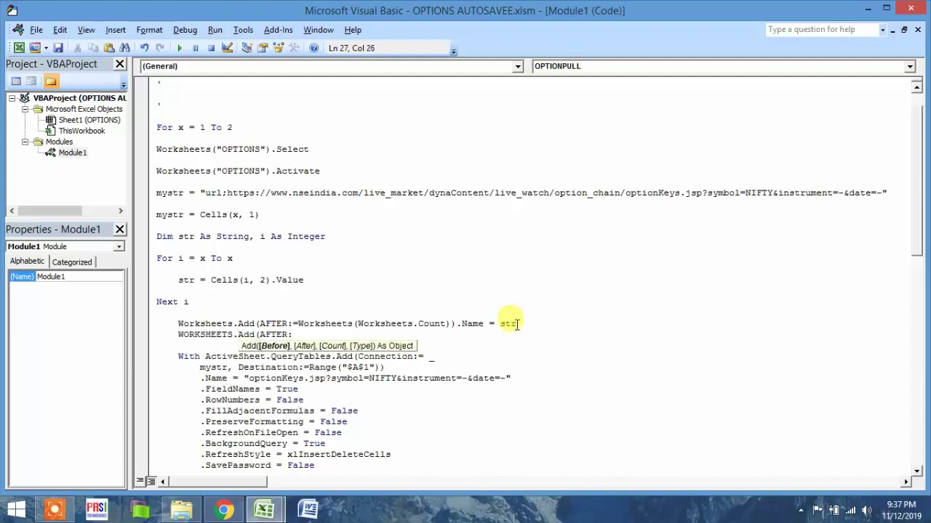
pyautogui.write(':=WORKSHEETS(WORKSHEETS.Count)).NAME')
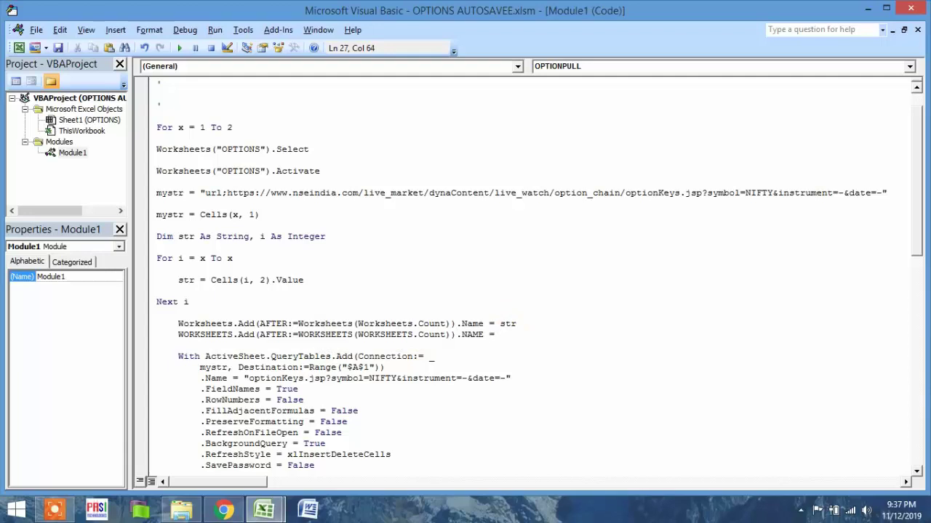
pyautogui.write(' = ST')
pyautogui.press('BackSpace')
pyautogui.press('BackSpace')
pyautogui.write('str & "')
pyautogui.press('Return')
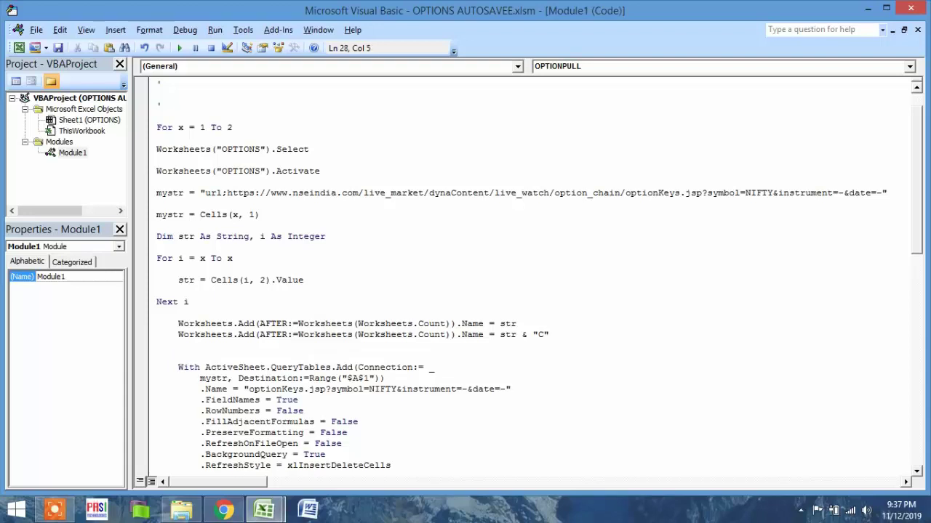
# - Before the With ActiveSheet.QueryTables block, add the lines "Worksheets(str).Select" and "Worksheets(str).Activate"
pyautogui.write('worksheets(')
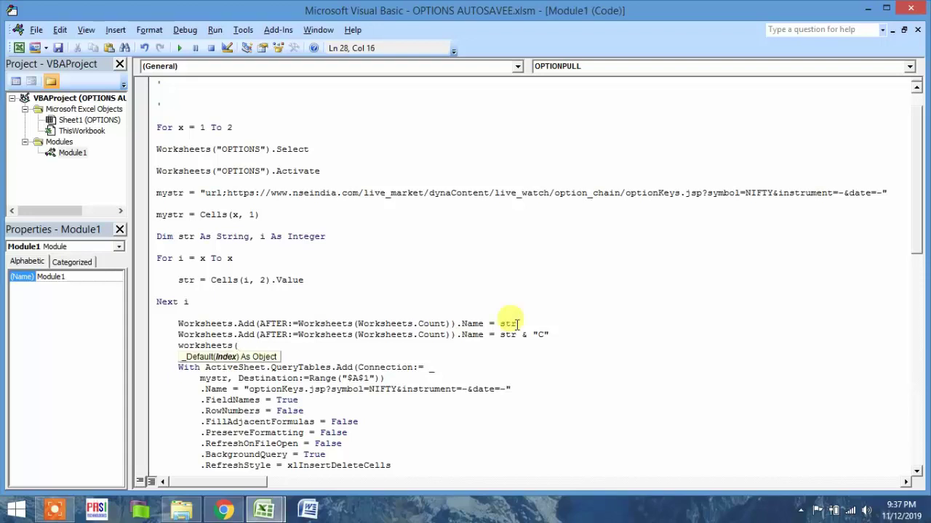
pyautogui.write('str).sel')
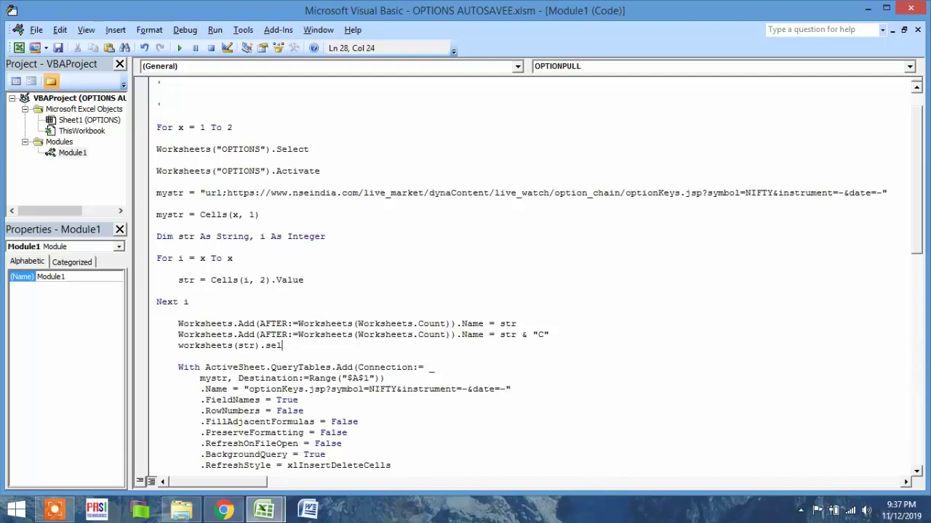
pyautogui.write('ect')
pyautogui.press('Return')
pyautogui.write('workshe')
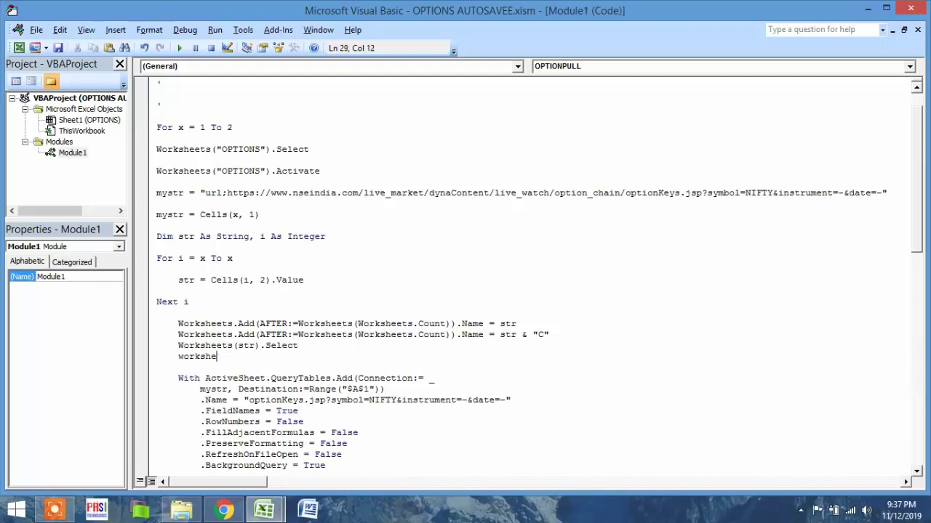
pyautogui.write('tts(str).activate')
pyautogui.press('Return')
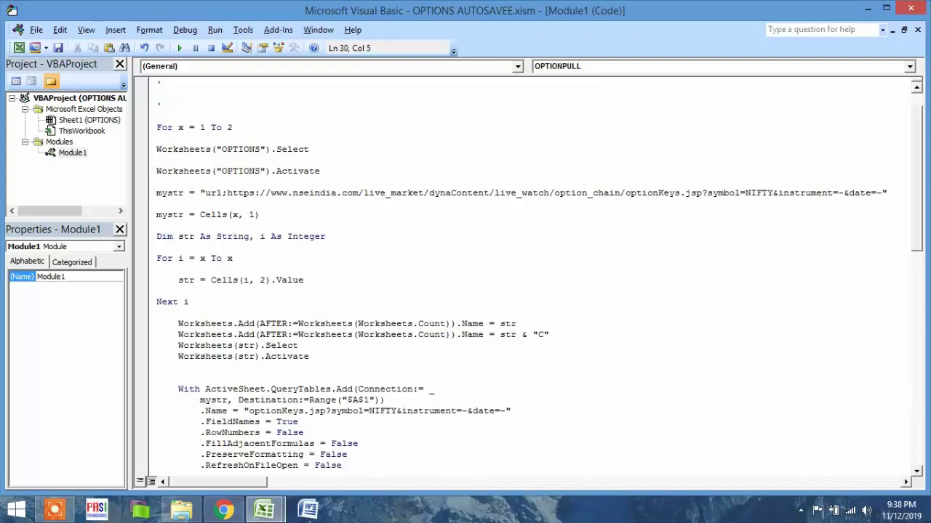
# - Return to the OPTIONS sheet of the workbook and run its PULL OPTIONS DATA macro
pyautogui.scroll(-5, 556, 268)
pyautogui.scroll(-3, 556, 269)
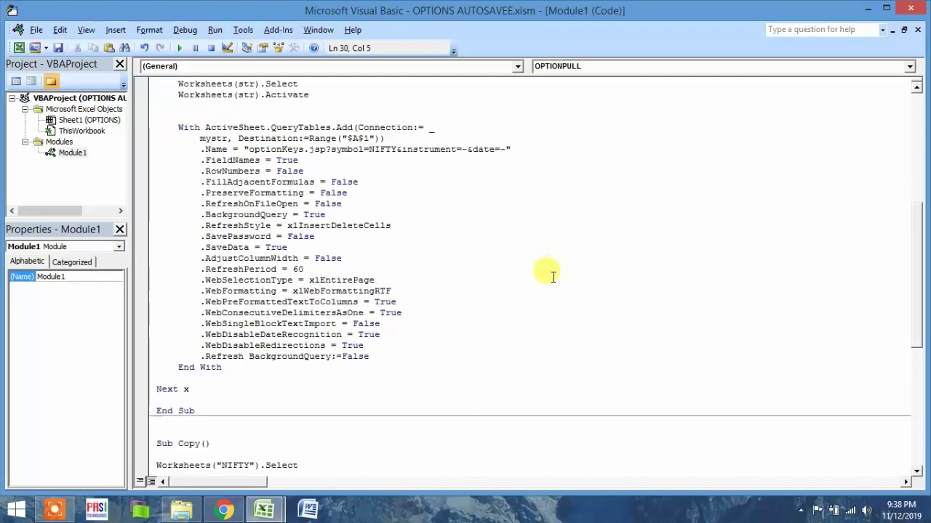
pyautogui.click(867, 13)
pyautogui.click(298, 304)
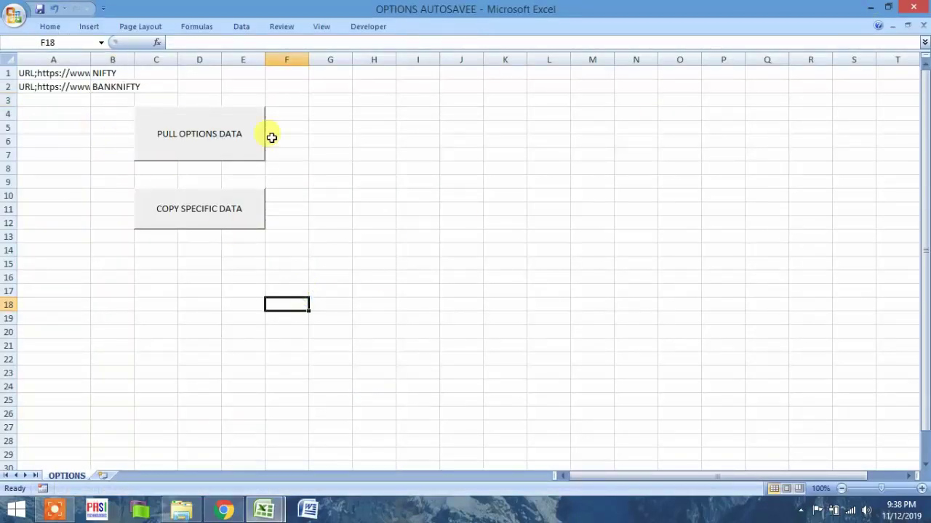
pyautogui.click(219, 159)
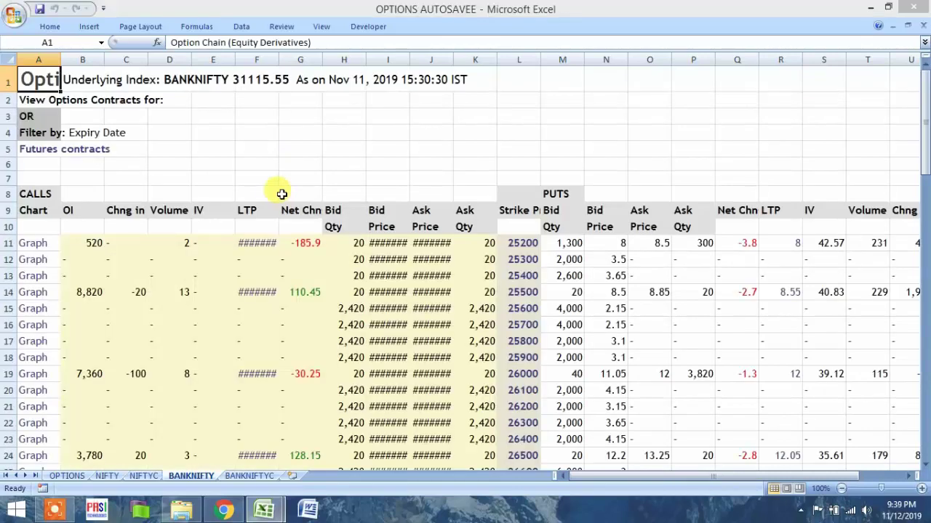
# - Examine the option chain data on the NIFTY and BANKNIFTY sheets and check the NIFTYC sheet
pyautogui.click(107, 476)
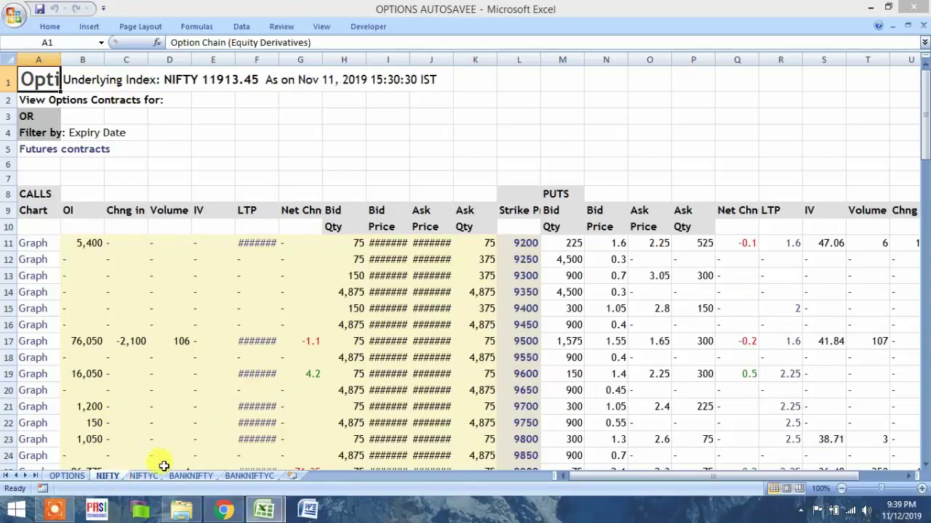
pyautogui.click(144, 476)
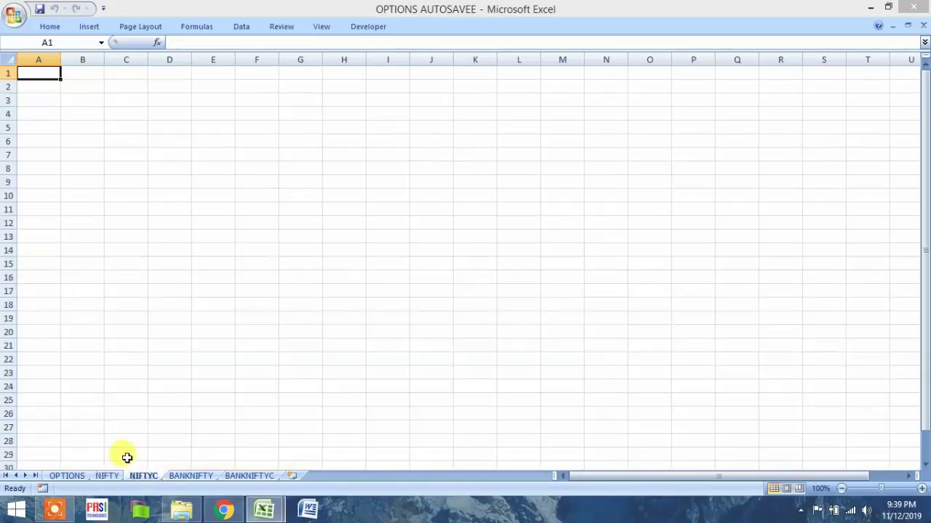
pyautogui.click(107, 476)
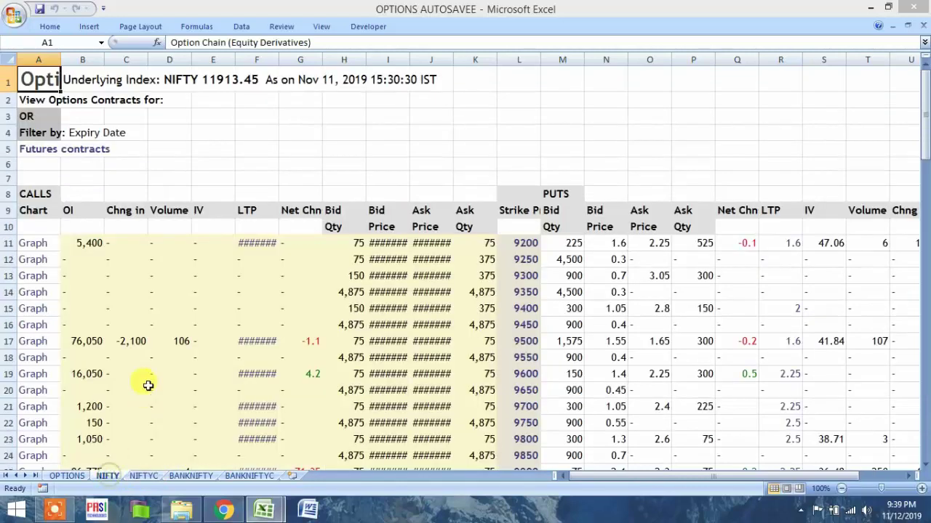
pyautogui.scroll(-9, 151, 371)
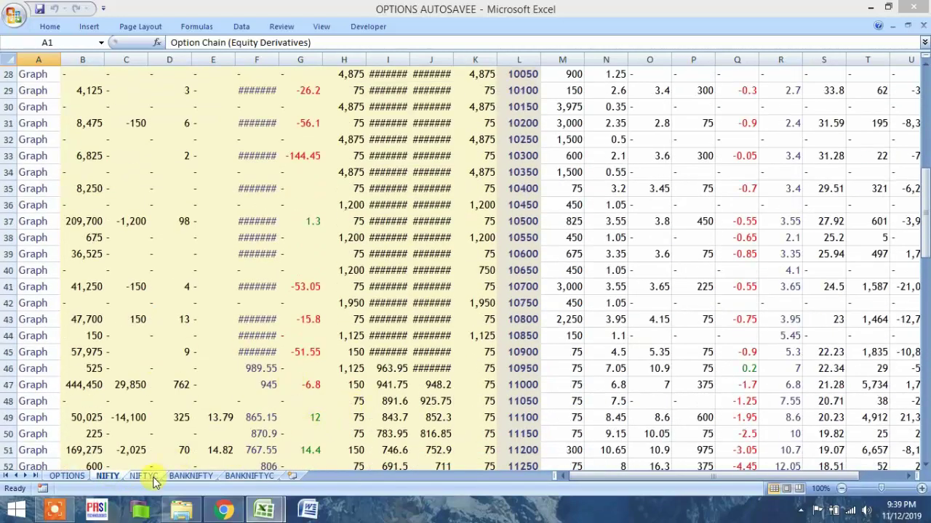
pyautogui.click(189, 476)
pyautogui.scroll(-19, 209, 367)
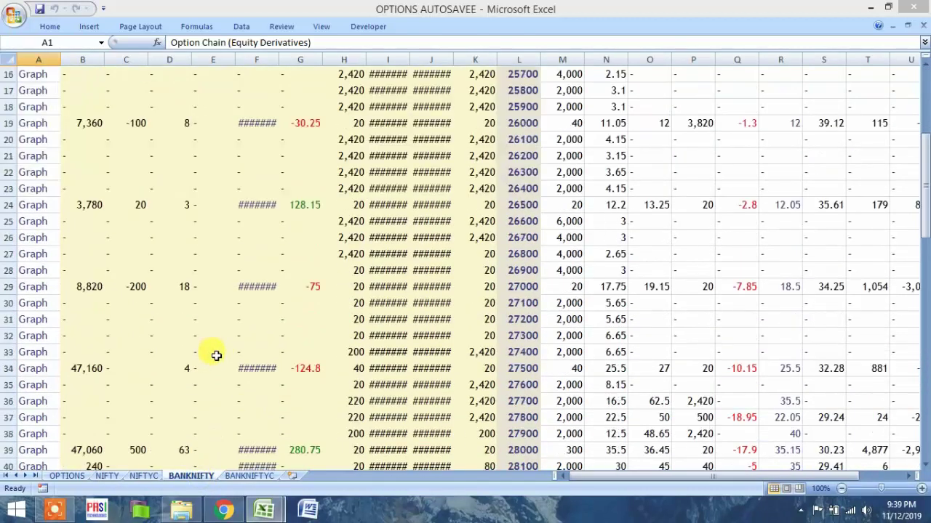
pyautogui.scroll(3, 216, 354)
pyautogui.scroll(-3, 215, 355)
pyautogui.scroll(10, 216, 354)
pyautogui.scroll(9, 215, 354)
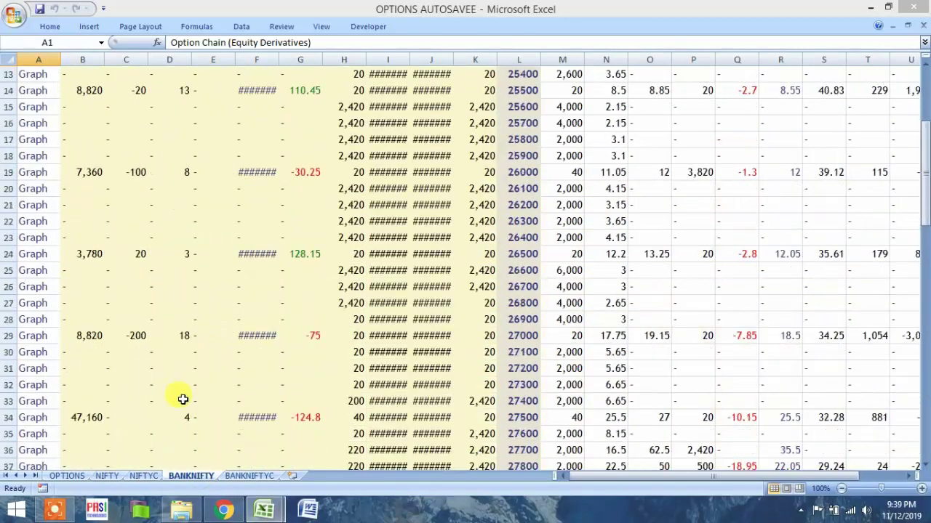
pyautogui.click(109, 477)
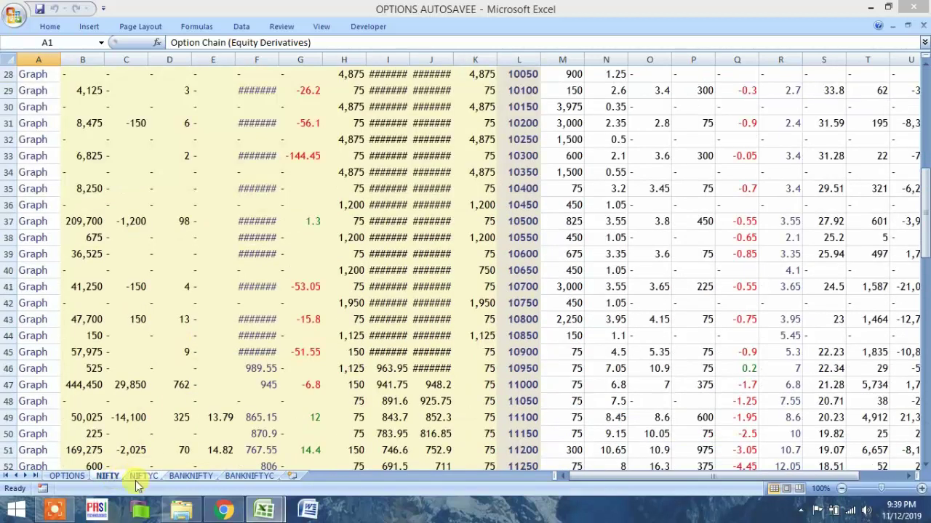
pyautogui.click(142, 474)
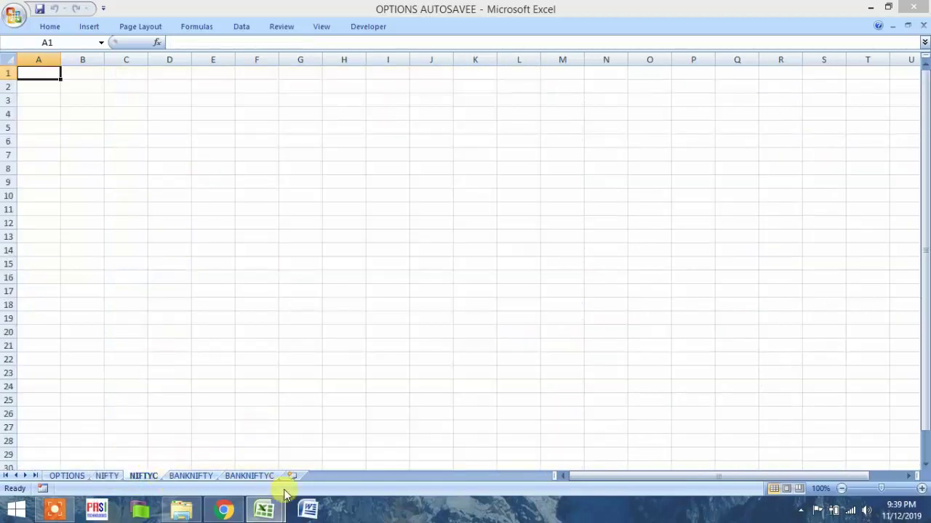
# - Copy header row 9 of the NIFTY sheet into row 1 of the NIFTYC sheet
pyautogui.click(111, 473)
pyautogui.scroll(9, 218, 287)
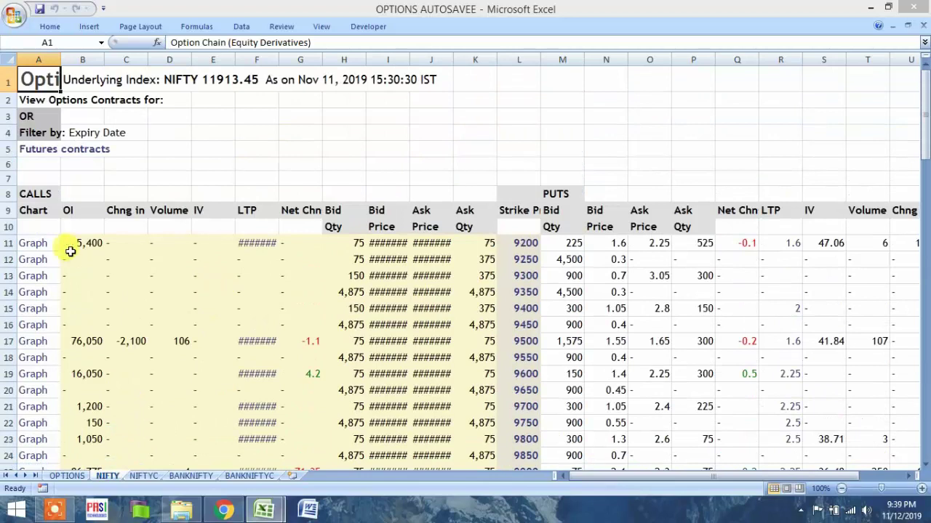
pyautogui.click(8, 210)
pyautogui.hotkey('ctrl', 'c')
pyautogui.click(138, 476)
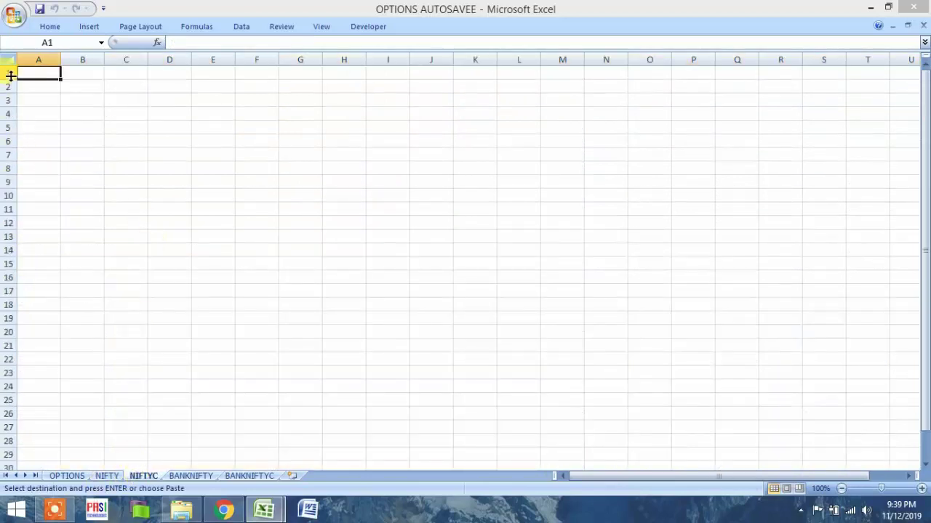
pyautogui.click(9, 73)
pyautogui.hotkey('ctrl', 'v')
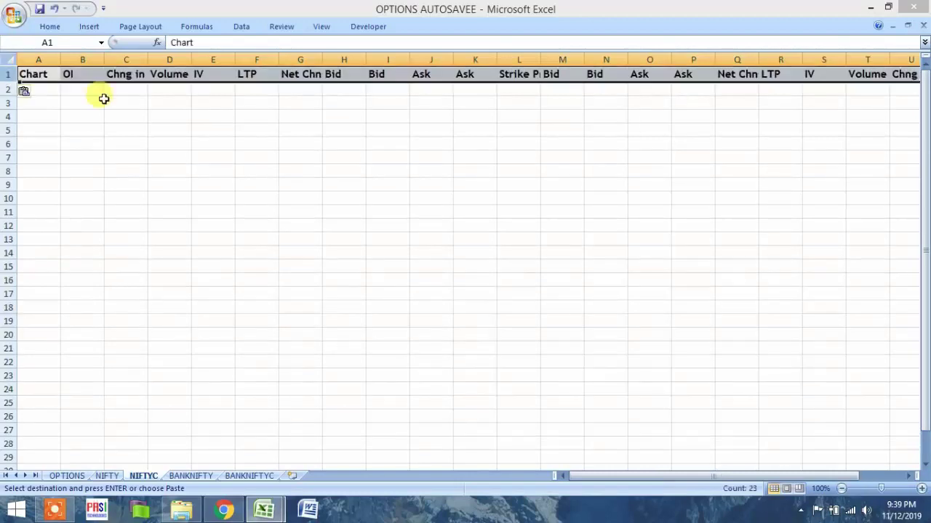
pyautogui.click(44, 128)
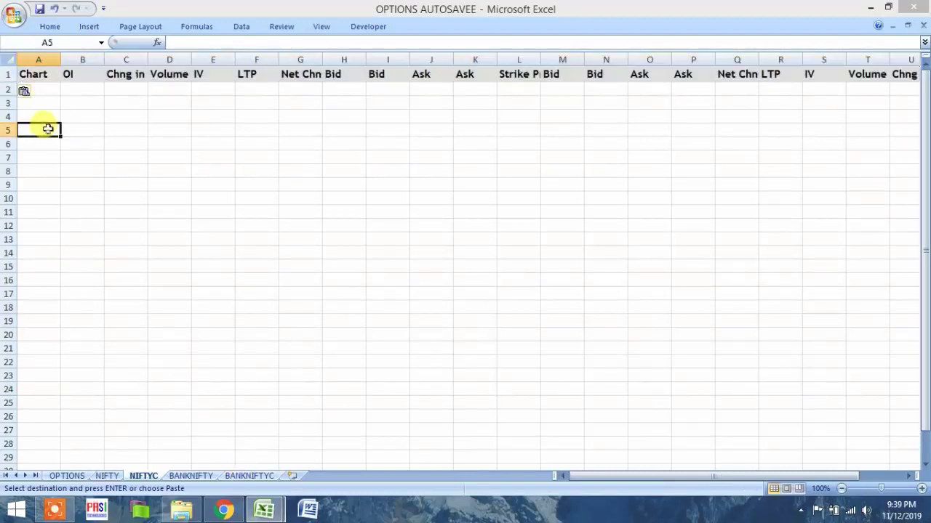
# - Delete the first Chart column A and the Bid and Ask columns H to K and M to P from the NIFTYC sheet
pyautogui.click(38, 59)
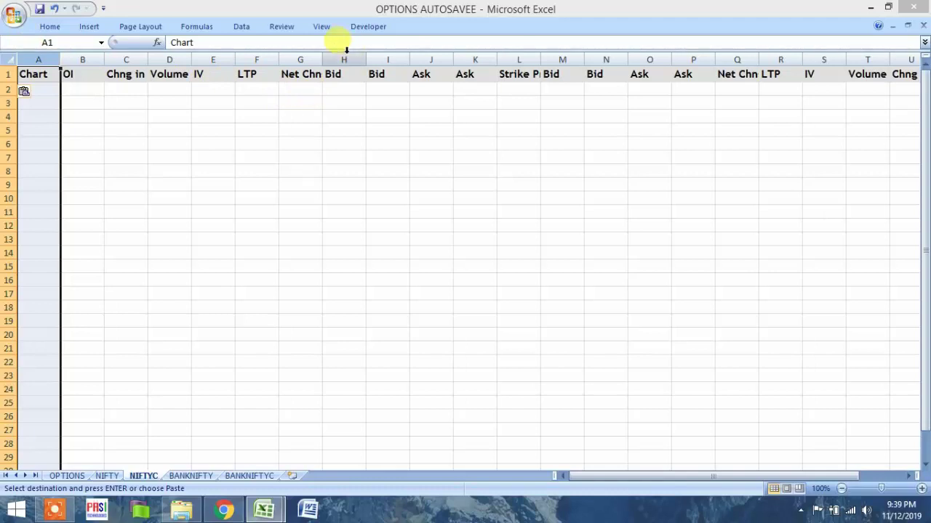
pyautogui.moveTo(346, 58); pyautogui.dragTo(457, 58)
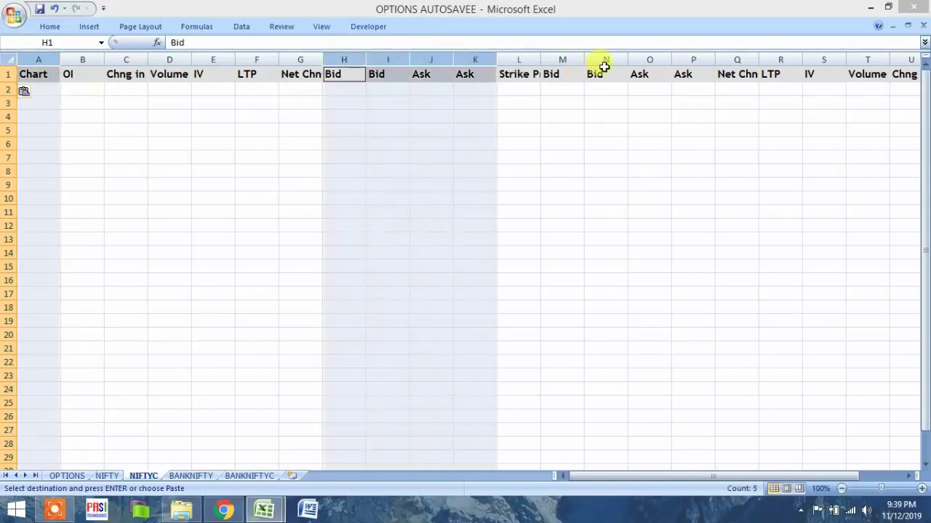
pyautogui.moveTo(560, 58); pyautogui.dragTo(694, 61)
pyautogui.rightClick(694, 61)
pyautogui.click(727, 150)
pyautogui.click(528, 171)
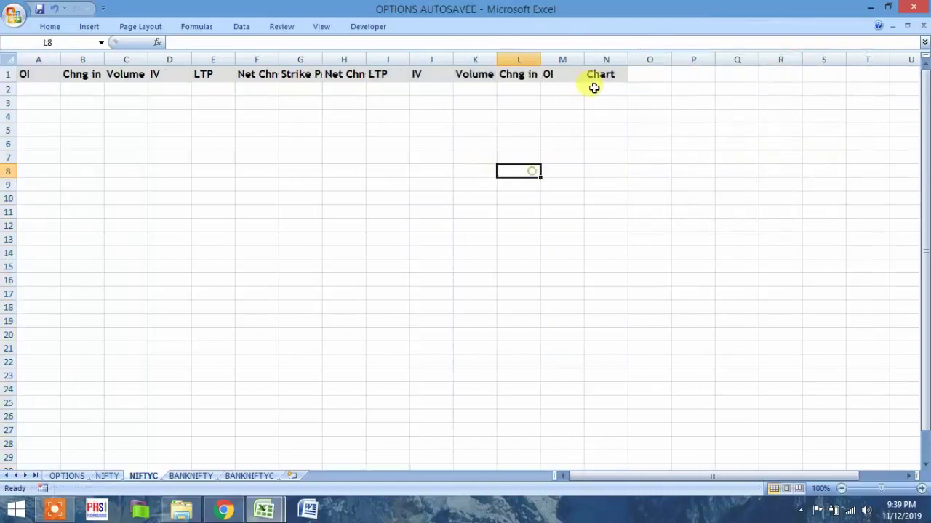
# - Delete the remaining Chart column N from the NIFTYC sheet and check the header row
pyautogui.rightClick(605, 59)
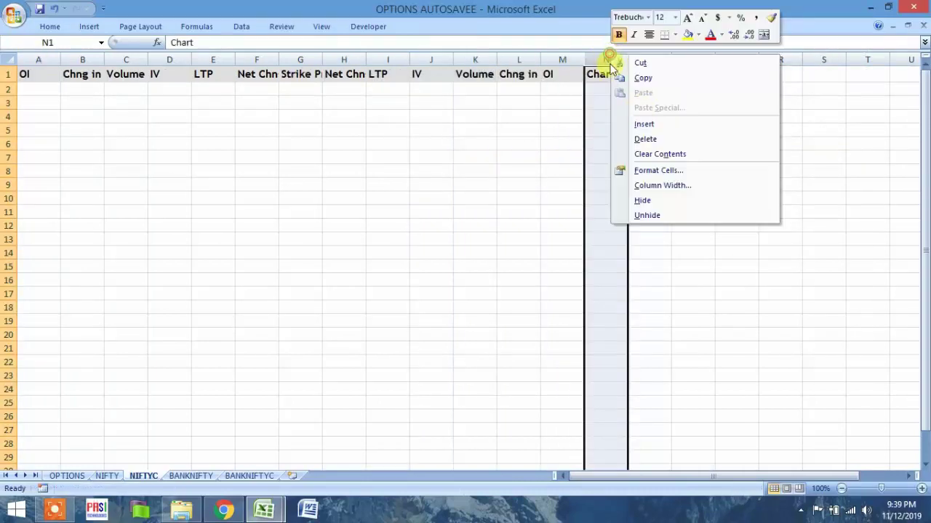
pyautogui.click(652, 139)
pyautogui.click(495, 170)
pyautogui.click(257, 157)
pyautogui.moveTo(29, 73); pyautogui.dragTo(544, 73)
pyautogui.click(385, 115)
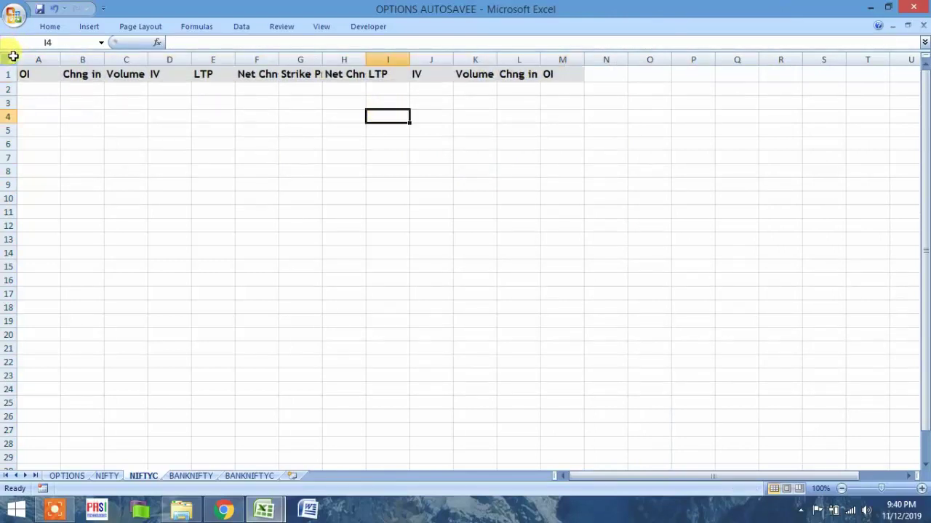
pyautogui.click(7, 57)
pyautogui.click(80, 156)
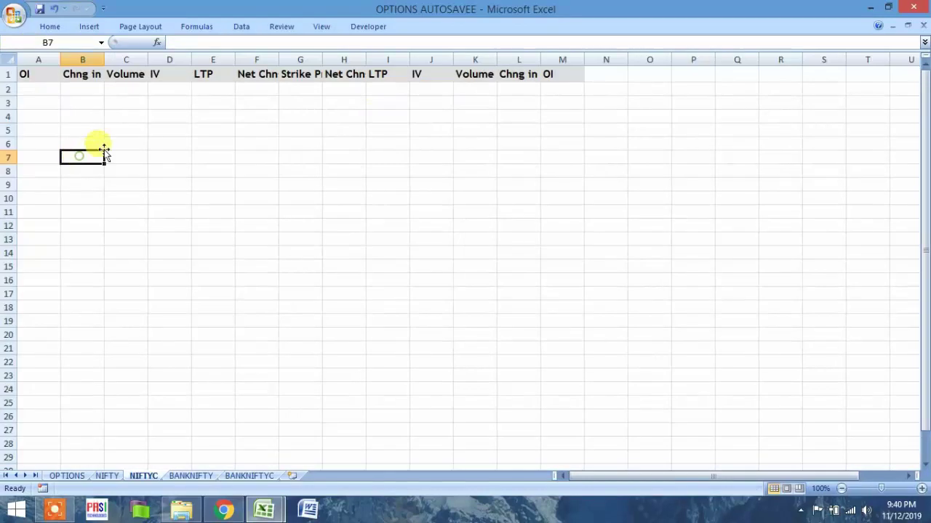
# - Copy header row 1 of the NIFTYC sheet into row 1 of the BANKNIFTYC sheet
pyautogui.click(9, 74)
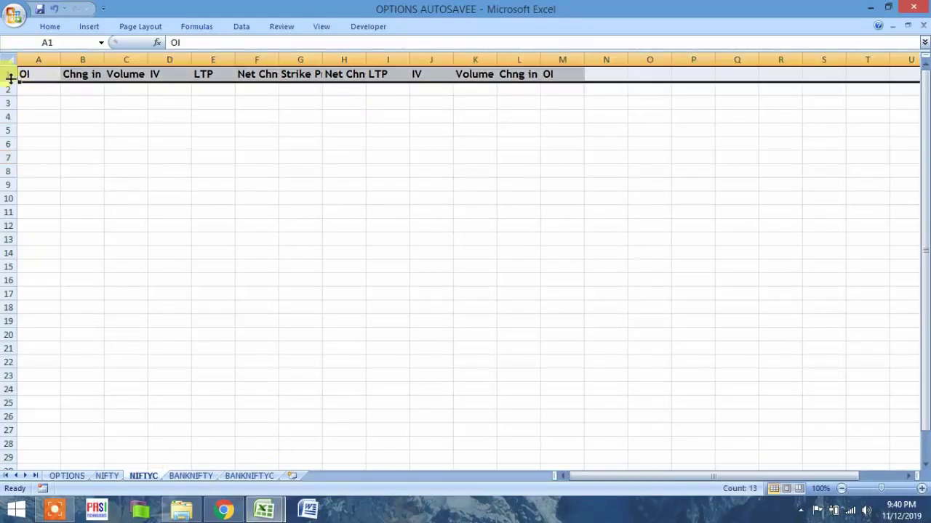
pyautogui.hotkey('ctrl', 'c')
pyautogui.click(249, 476)
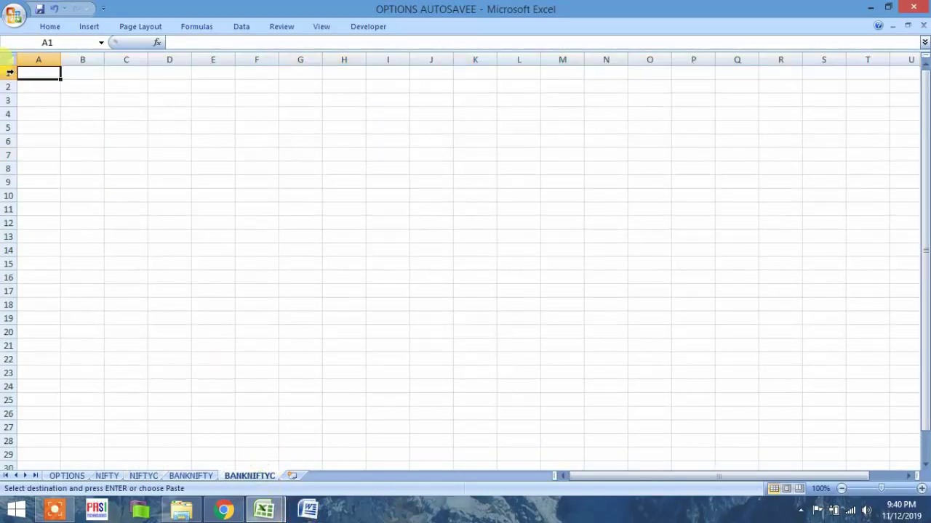
pyautogui.click(10, 73)
pyautogui.hotkey('ctrl', 'v')
pyautogui.click(520, 306)
pyautogui.click(301, 183)
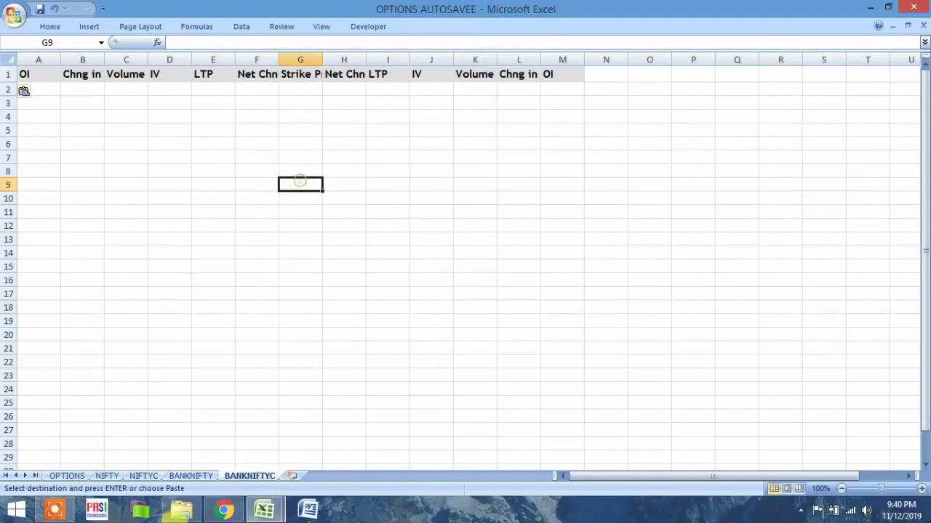
pyautogui.click(170, 401)
# - Go back to the OPTIONS sheet and reopen the workbook's Module1 code in the Visual Basic editor
pyautogui.click(67, 475)
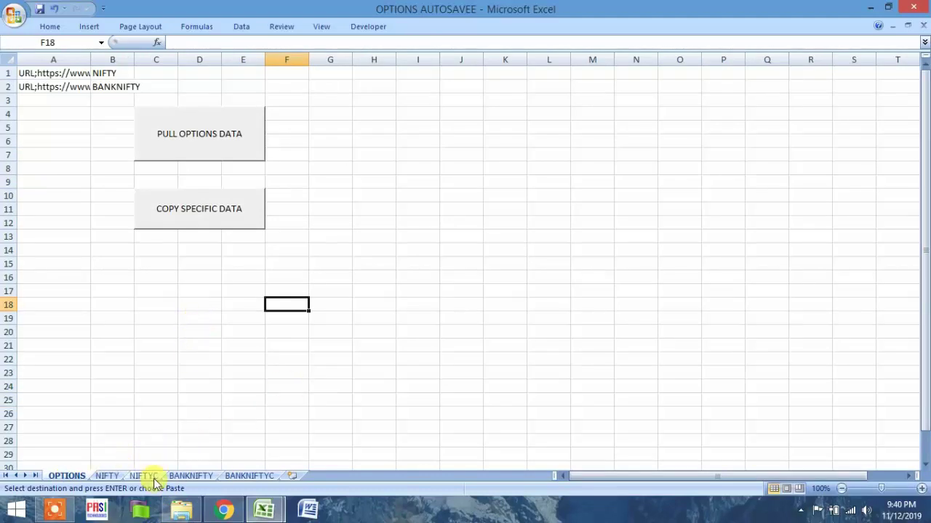
pyautogui.click(371, 27)
pyautogui.click(18, 60)
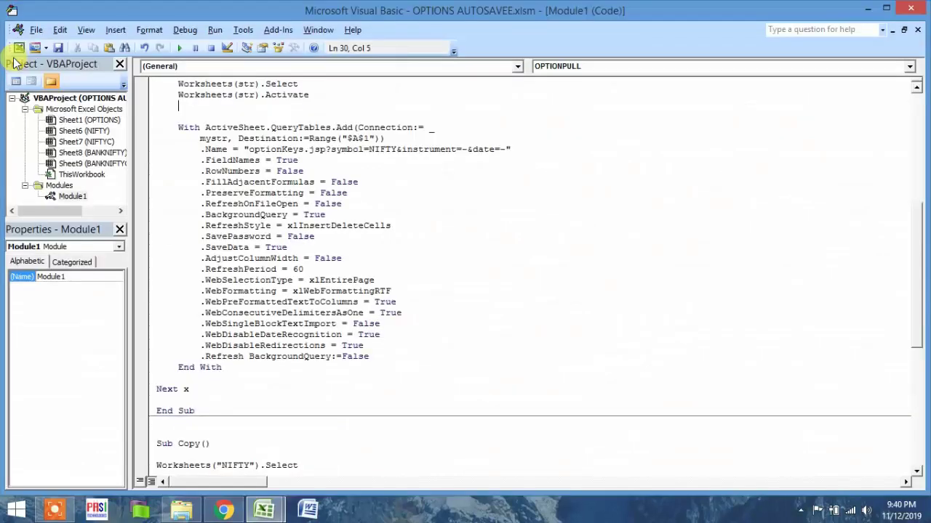
# - In the Copy macro, replace COPYHERE with NIFTYC as the sheet name in the lastrow assignment
pyautogui.click(323, 420)
pyautogui.scroll(-2, 342, 429)
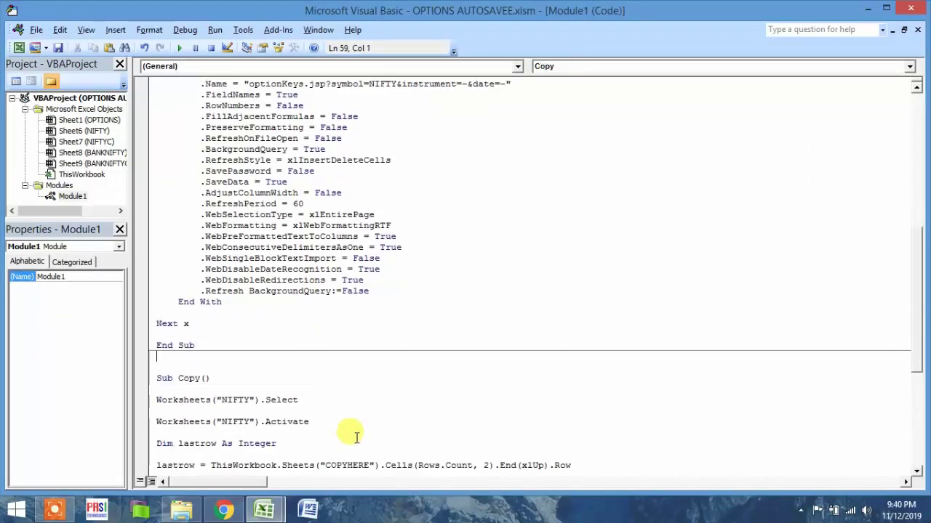
pyautogui.scroll(-4, 349, 425)
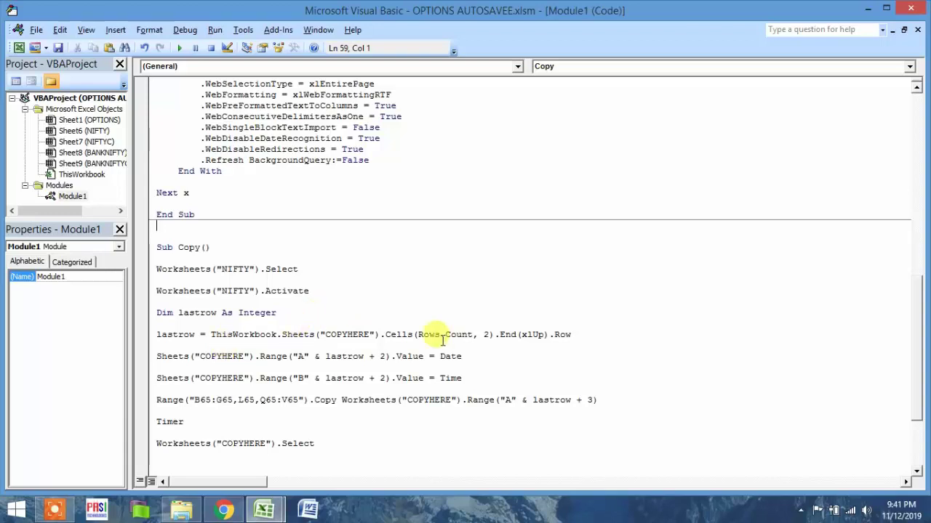
pyautogui.doubleClick(224, 356)
pyautogui.doubleClick(346, 334)
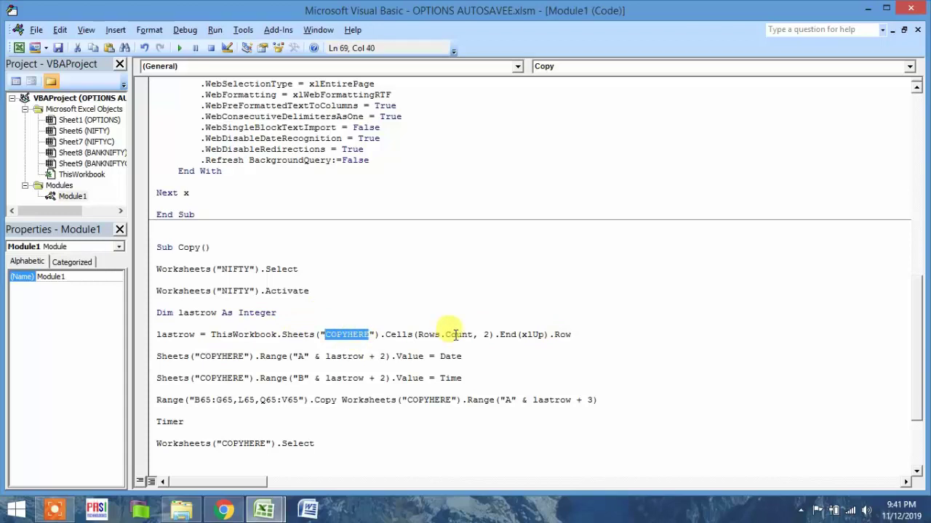
pyautogui.write('NIFTYC')
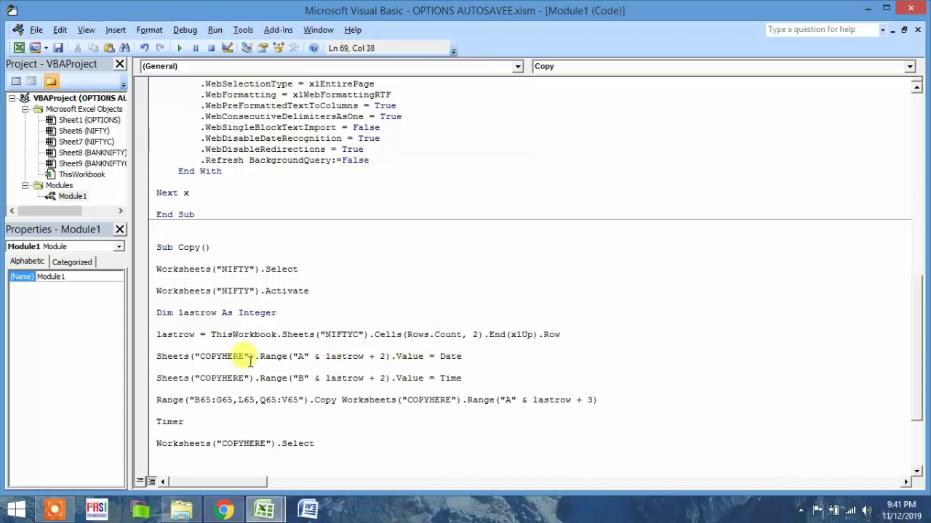
# - Replace COPYHERE with NIFTYC in the Copy macro's Date, Time and Range copy lines
pyautogui.doubleClick(222, 356)
pyautogui.write('NIFTYC')
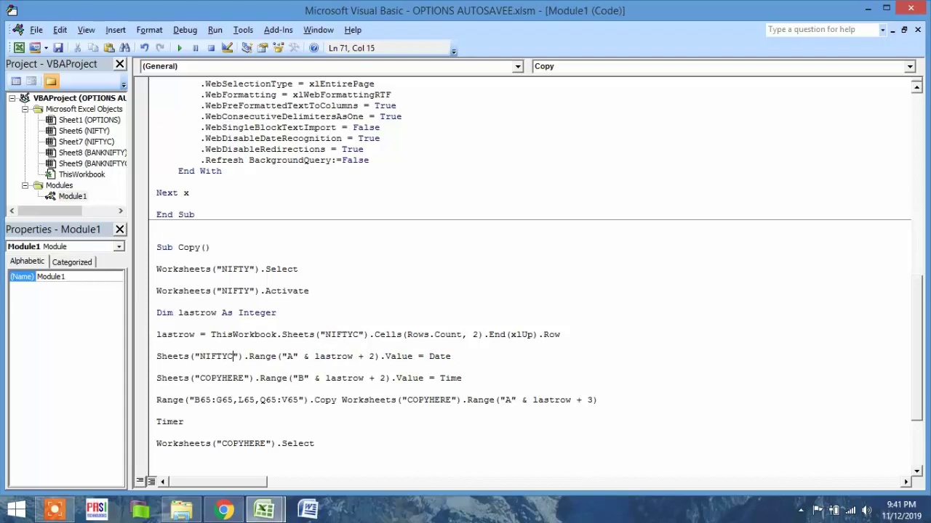
pyautogui.doubleClick(222, 378)
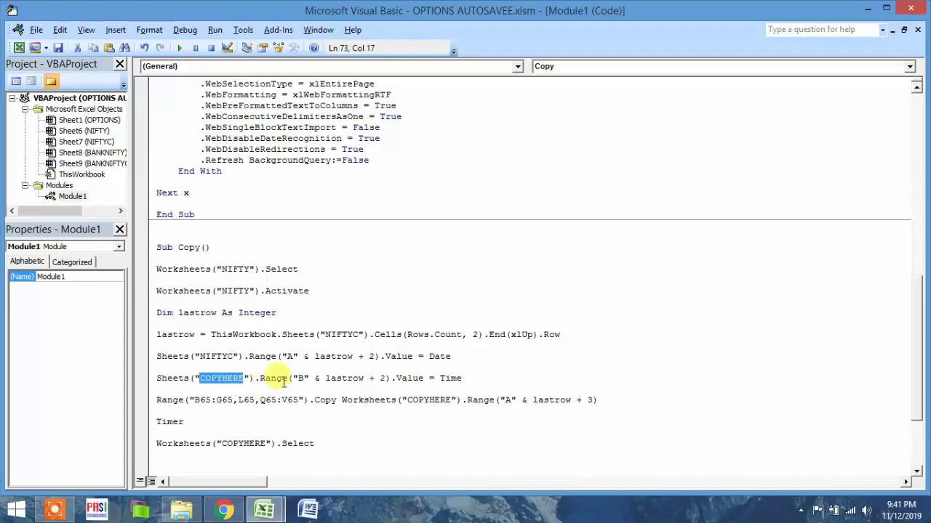
pyautogui.press('BackSpace')
pyautogui.write('NIFTYC')
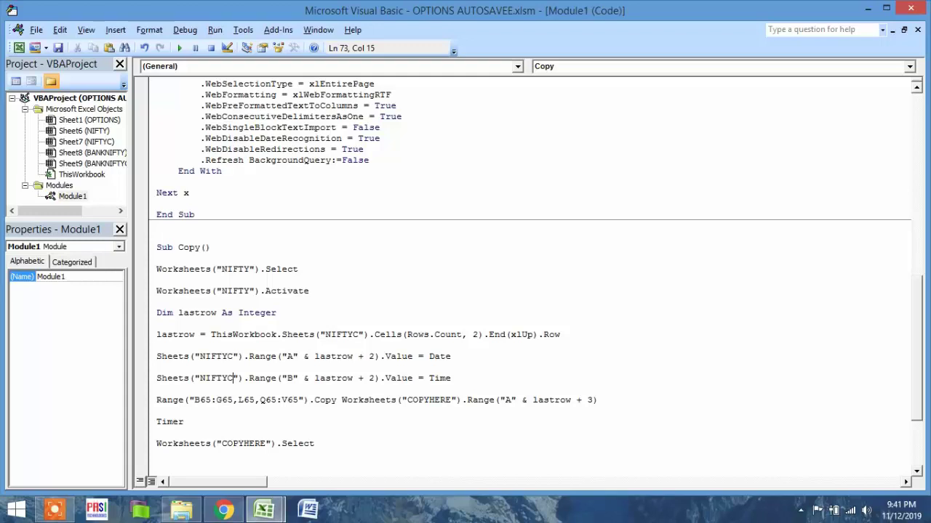
pyautogui.doubleClick(425, 400)
pyautogui.write('NIFTYC')
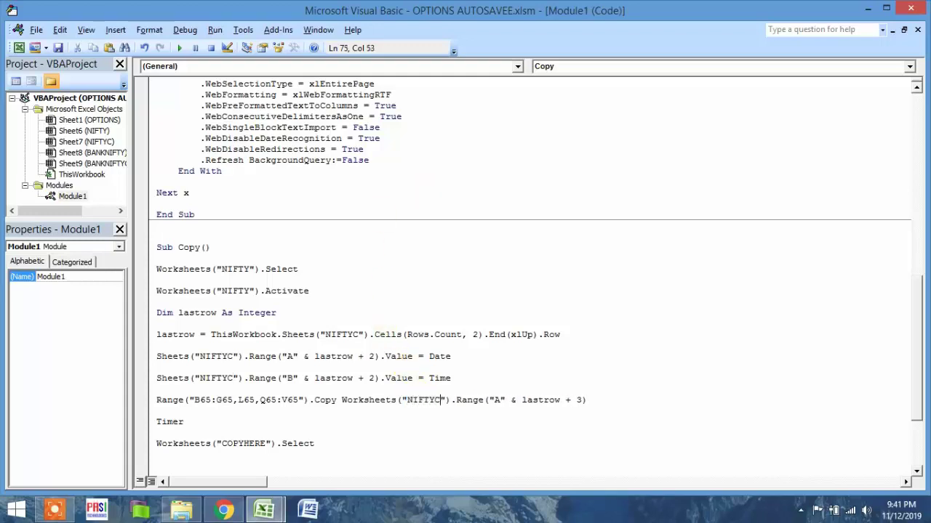
# - Delete the Worksheets("COPYHERE").Select line and comment out the Timer call in the Copy macro
pyautogui.click(415, 432)
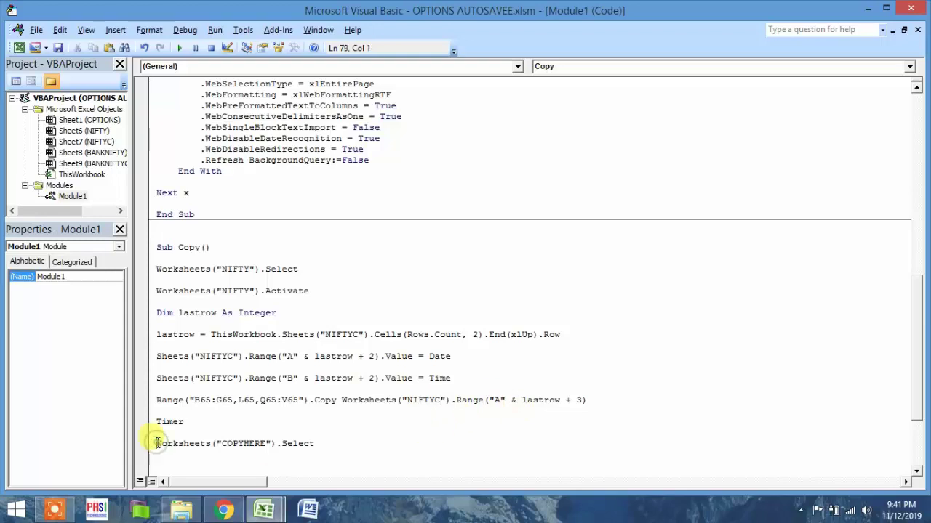
pyautogui.moveTo(153, 443); pyautogui.dragTo(316, 445)
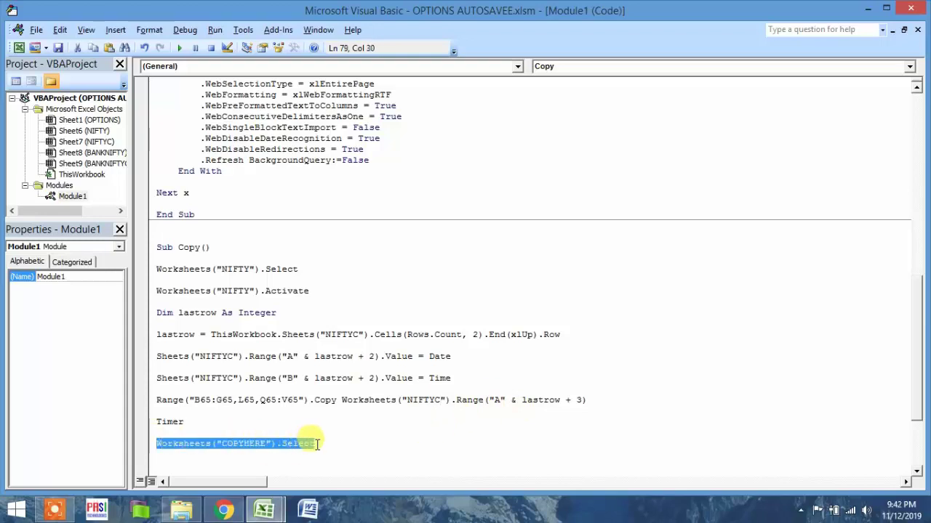
pyautogui.press('Delete')
pyautogui.click(159, 421)
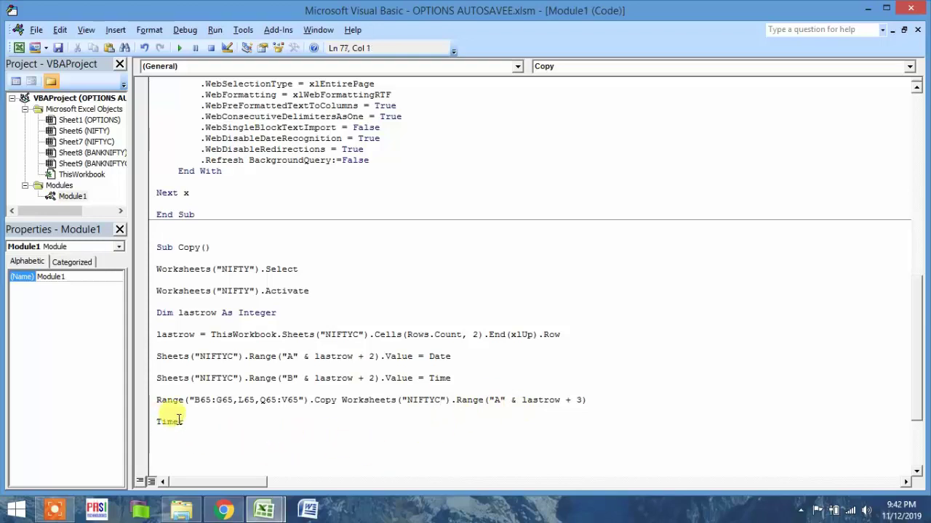
pyautogui.write("'")
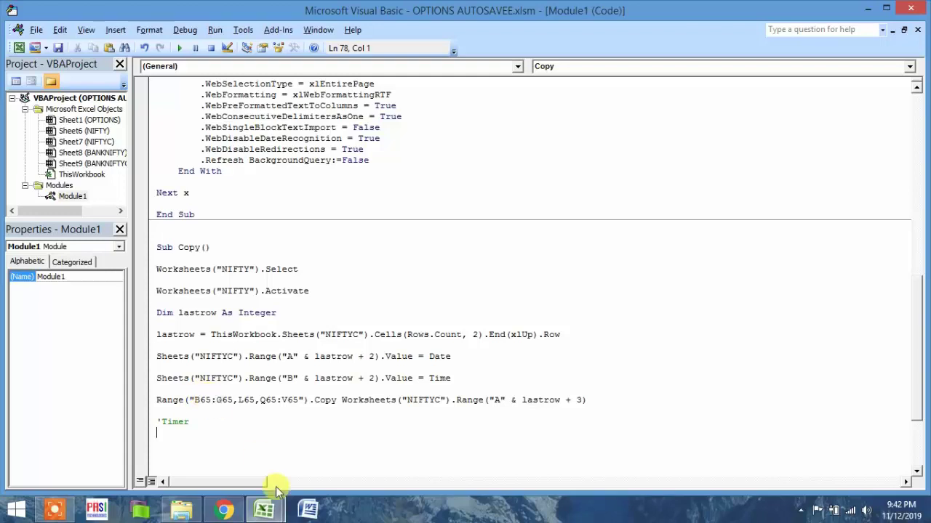
# - Switch to the Excel workbook and copy cells B65:G65, L65 and Q65:V65 of the NIFTY sheet
pyautogui.moveTo(267, 512)
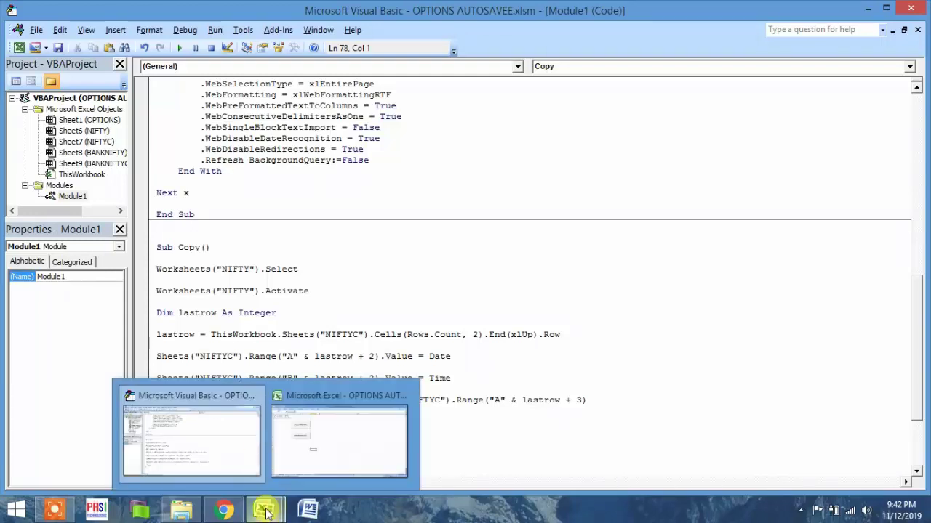
pyautogui.click(306, 446)
pyautogui.click(107, 476)
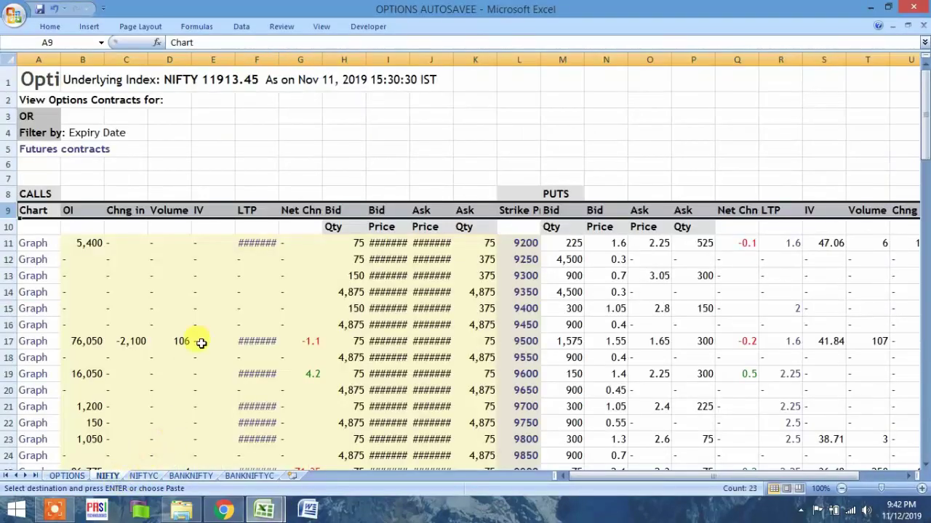
pyautogui.click(230, 144)
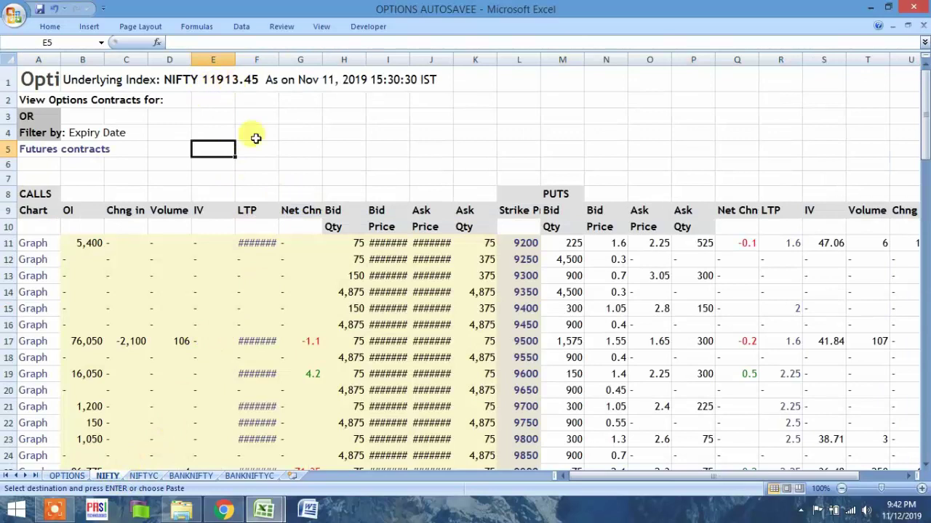
pyautogui.scroll(-18, 318, 269)
pyautogui.scroll(-1, 321, 272)
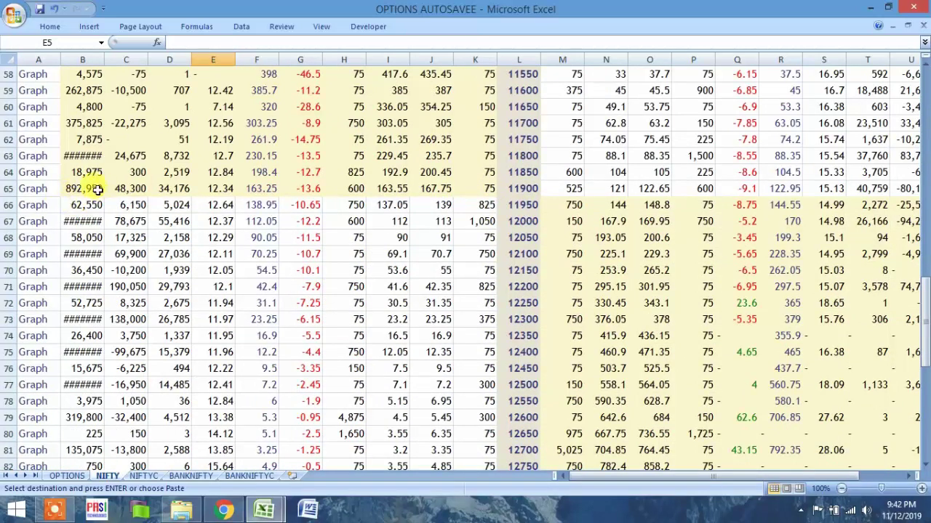
pyautogui.moveTo(86, 189); pyautogui.dragTo(294, 195)
pyautogui.click(145, 475)
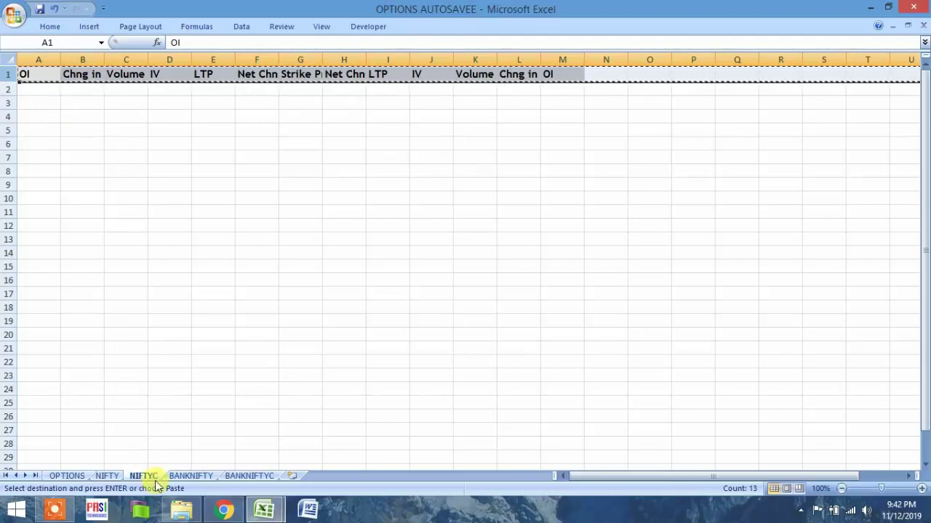
pyautogui.click(107, 476)
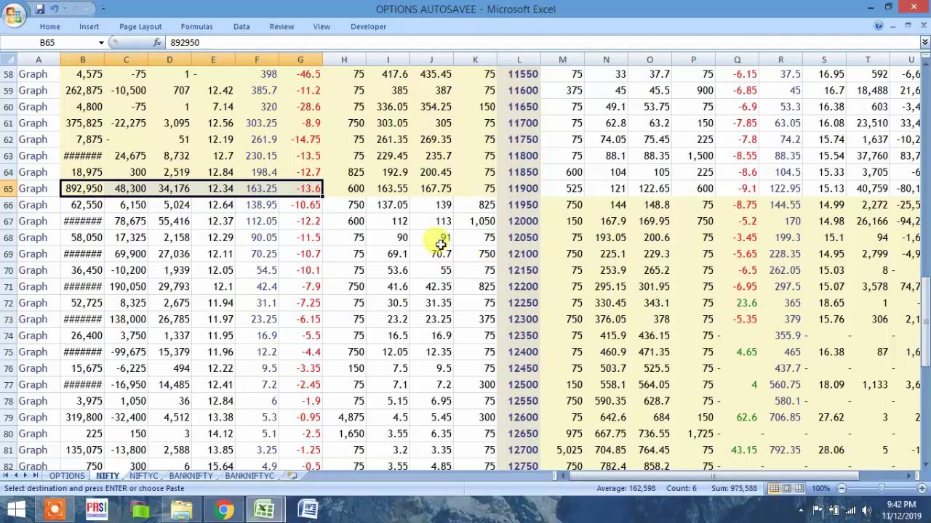
pyautogui.keyDown('ctrl'); pyautogui.click(520, 188); pyautogui.keyUp('ctrl')
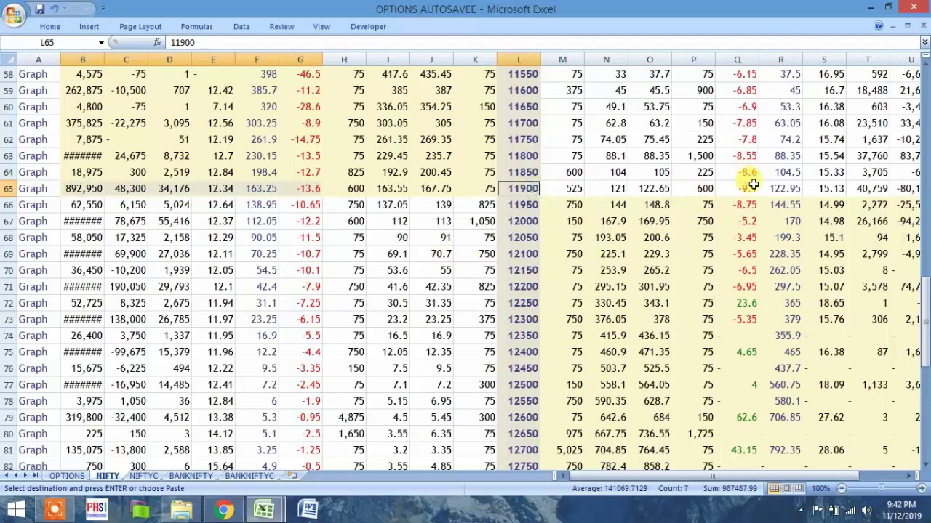
pyautogui.moveTo(748, 188); pyautogui.dragTo(824, 193)
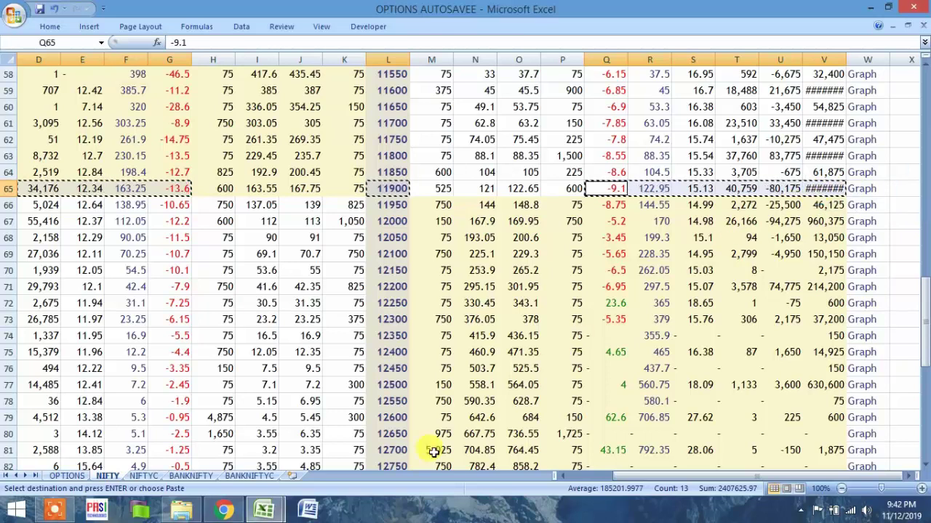
# - Paste the copied NIFTY row 65 cells into the NIFTYC sheet starting at cell A4
pyautogui.click(144, 476)
pyautogui.click(39, 105)
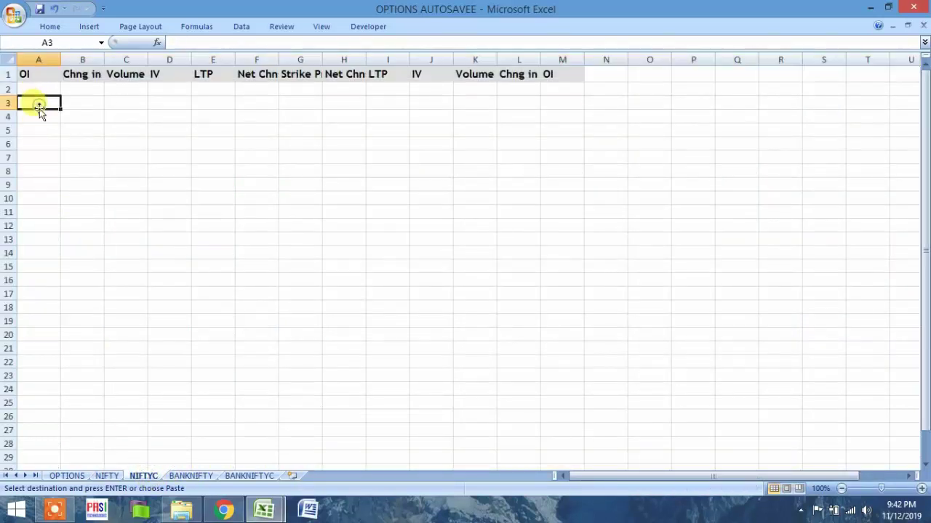
pyautogui.click(39, 117)
pyautogui.write('892,950\t48,300\t34,176\t12.34\t163.25\t-13.6\t11900\t-9.1\t122.95\t15.13\t40,759\t-80,175\t#######')
pyautogui.click(388, 201)
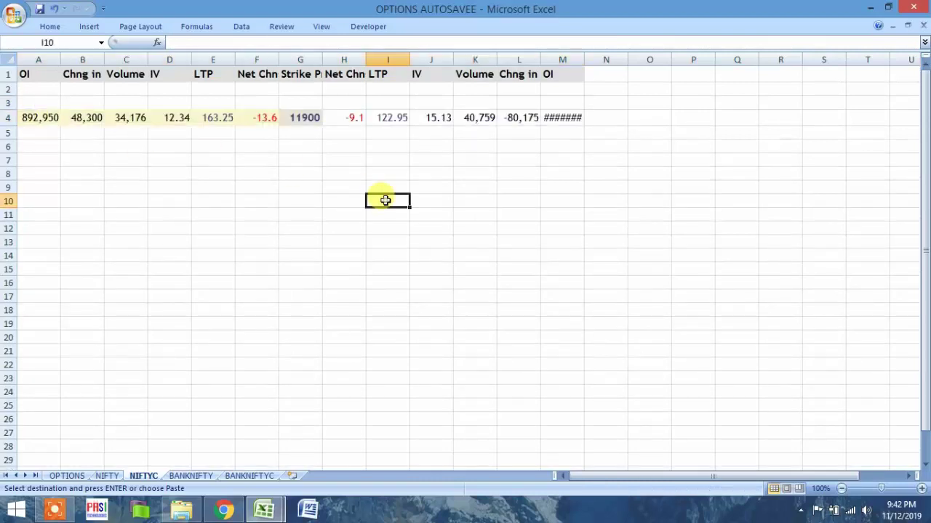
# - Fit the width of all columns on the NIFTYC sheet to their contents
pyautogui.click(11, 59)
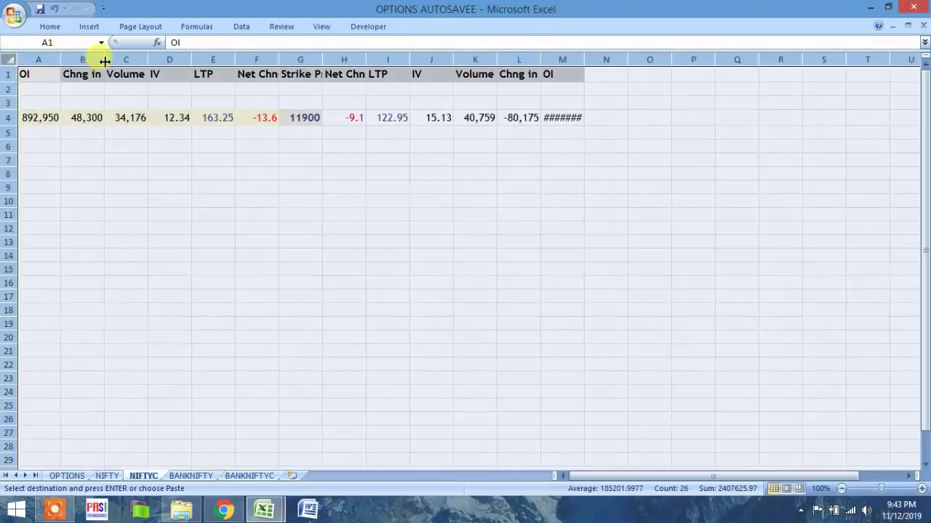
pyautogui.doubleClick(104, 60)
pyautogui.click(422, 258)
pyautogui.click(423, 268)
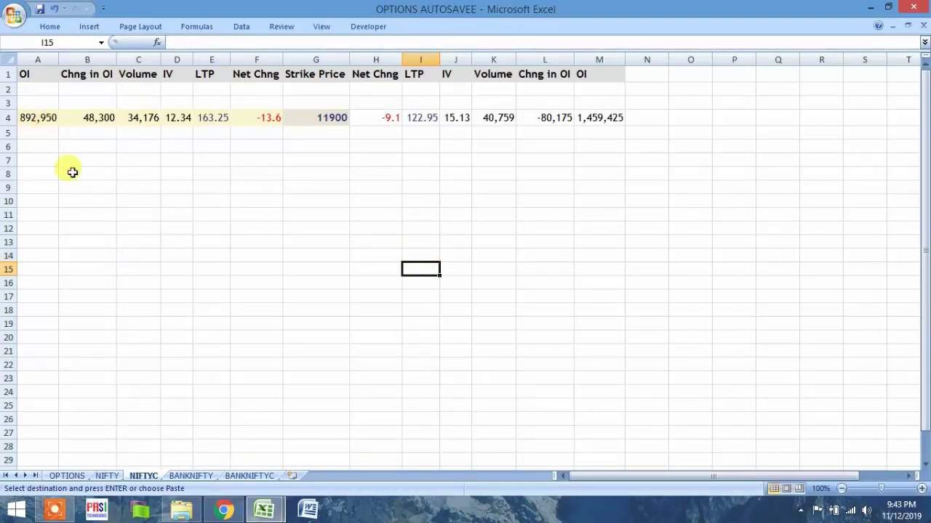
# - Clear the copy marquee on the NIFTY sheet and review the Copy macro's source ranges and destination in the Visual Basic editor
pyautogui.click(106, 477)
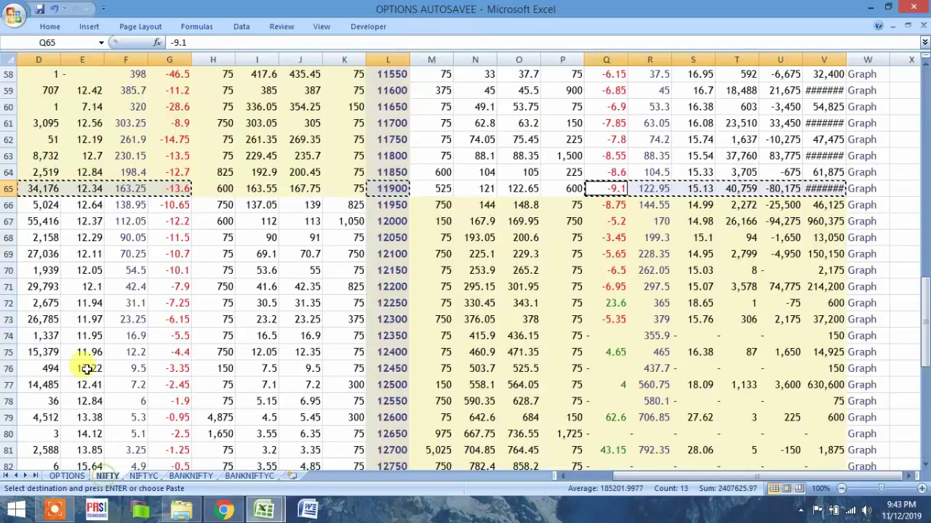
pyautogui.press('Escape')
pyautogui.moveTo(280, 514)
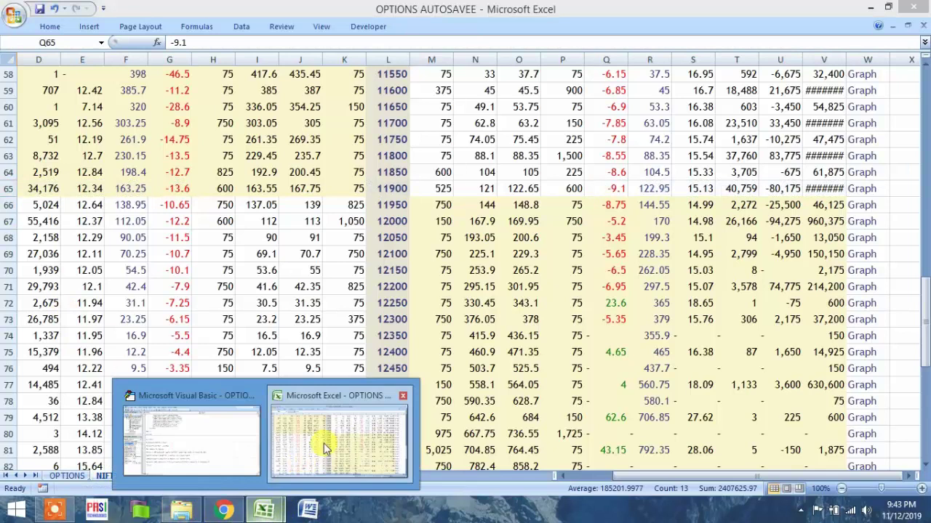
pyautogui.click(148, 437)
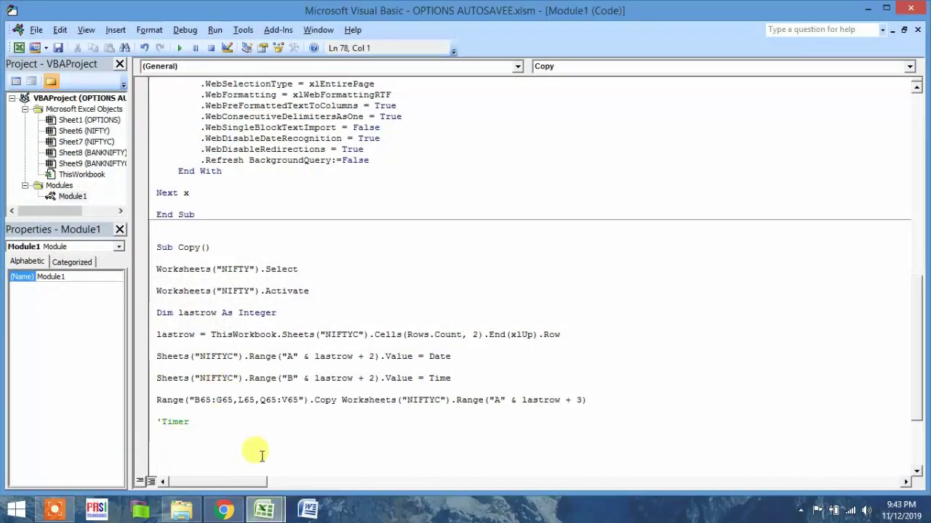
pyautogui.click(211, 400)
pyautogui.click(226, 399)
pyautogui.click(248, 400)
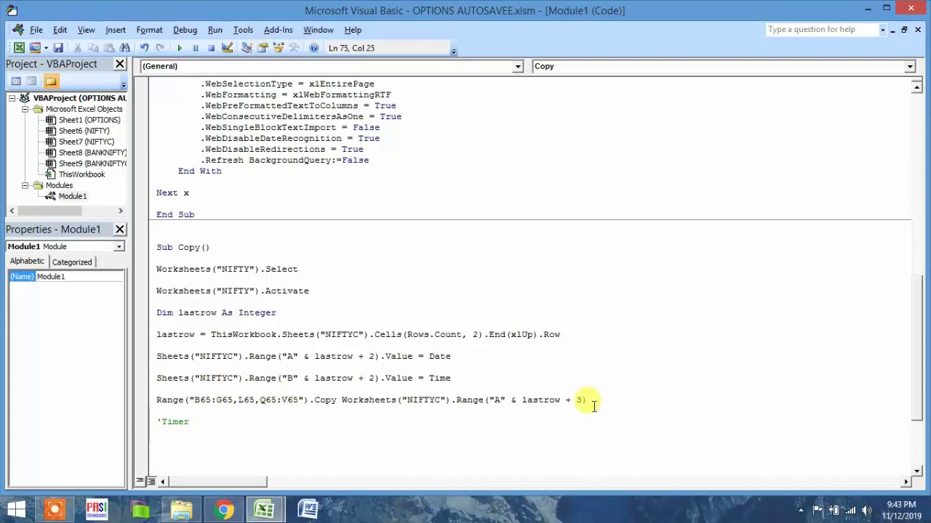
pyautogui.click(498, 428)
pyautogui.scroll(-3, 343, 424)
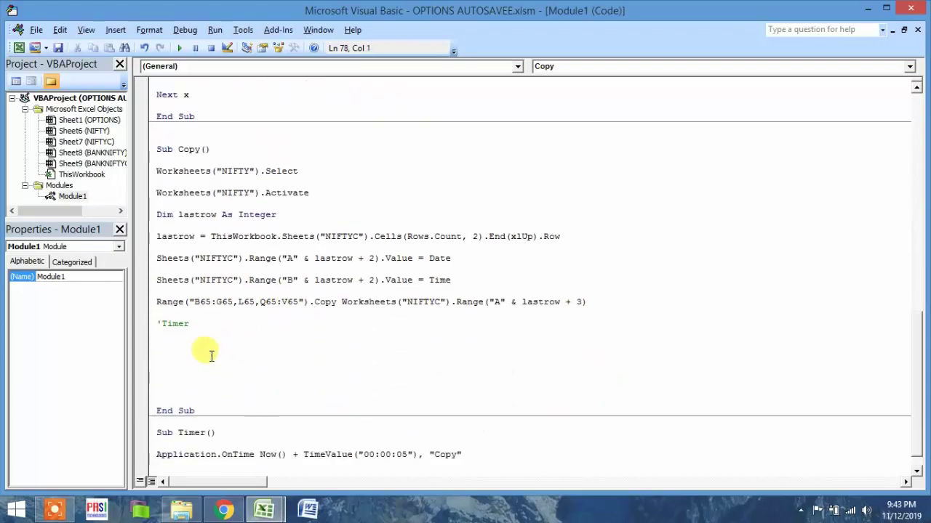
# - Run the COPY SPECIFIC DATA macro from the OPTIONS sheet and fit column A of the NIFTYC sheet to its contents
pyautogui.click(868, 11)
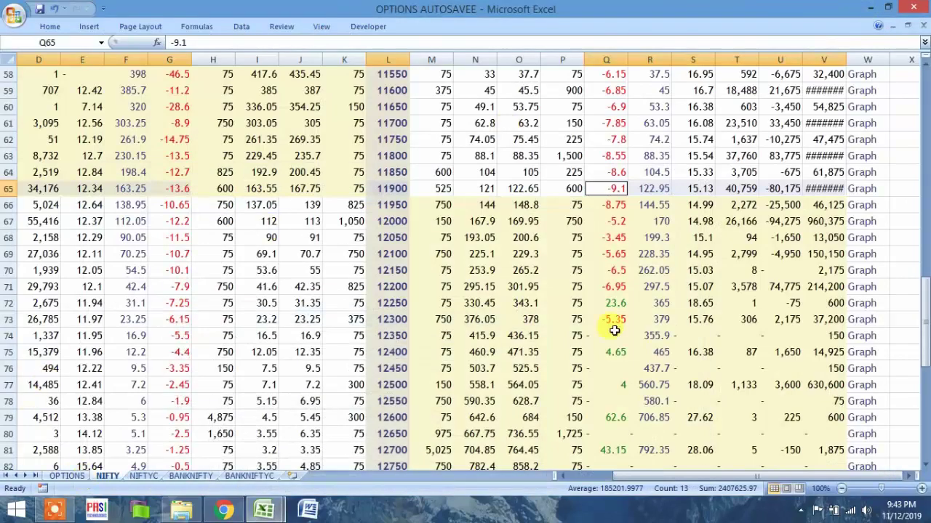
pyautogui.click(67, 476)
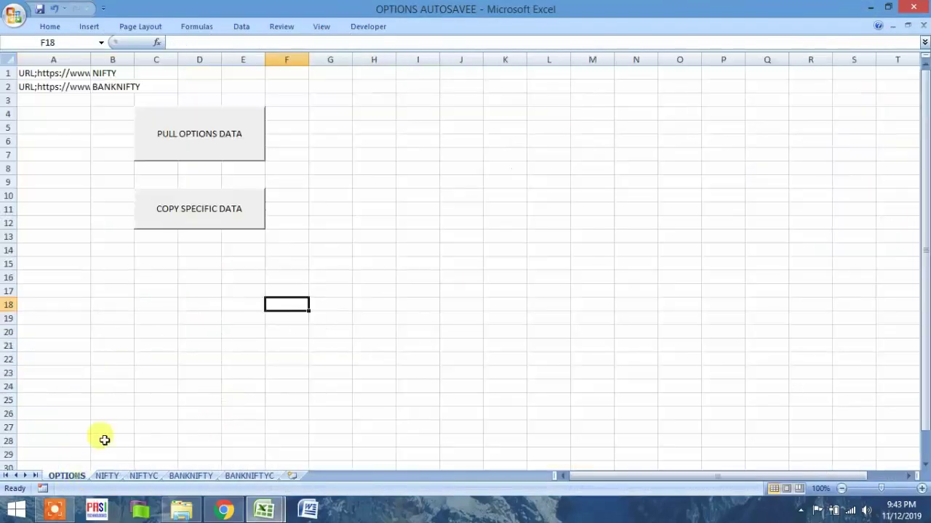
pyautogui.click(216, 211)
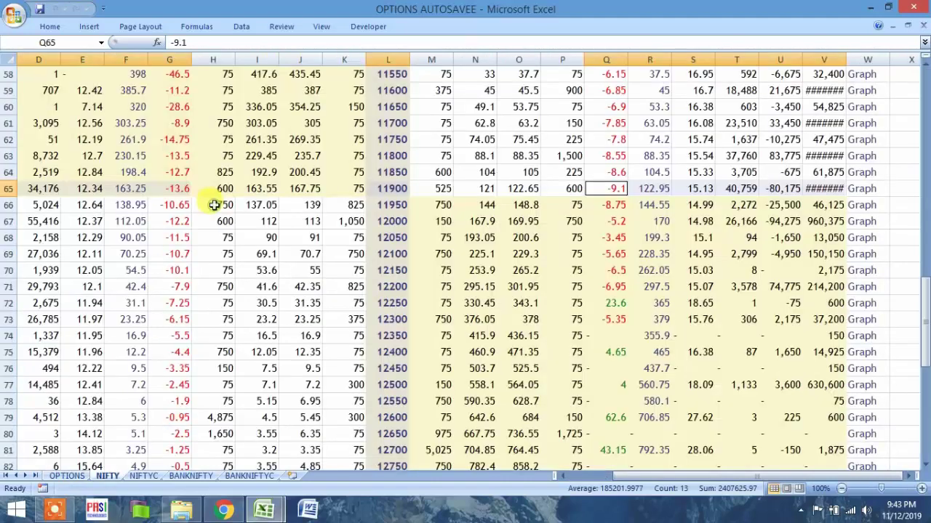
pyautogui.click(141, 476)
pyautogui.doubleClick(59, 59)
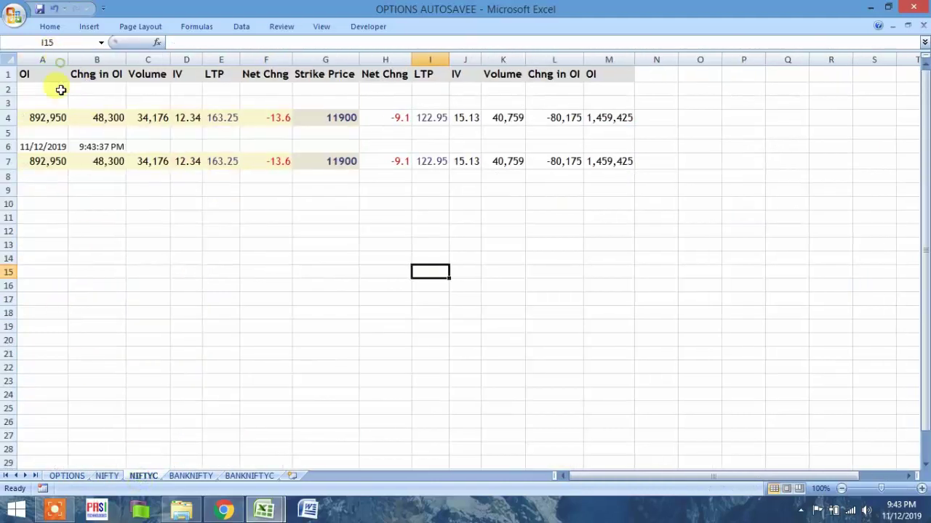
# - Examine the date, time and data copied into rows 6 and 7 of NIFTYC and return to the NIFTY sheet
pyautogui.moveTo(45, 148); pyautogui.dragTo(610, 163)
pyautogui.click(465, 380)
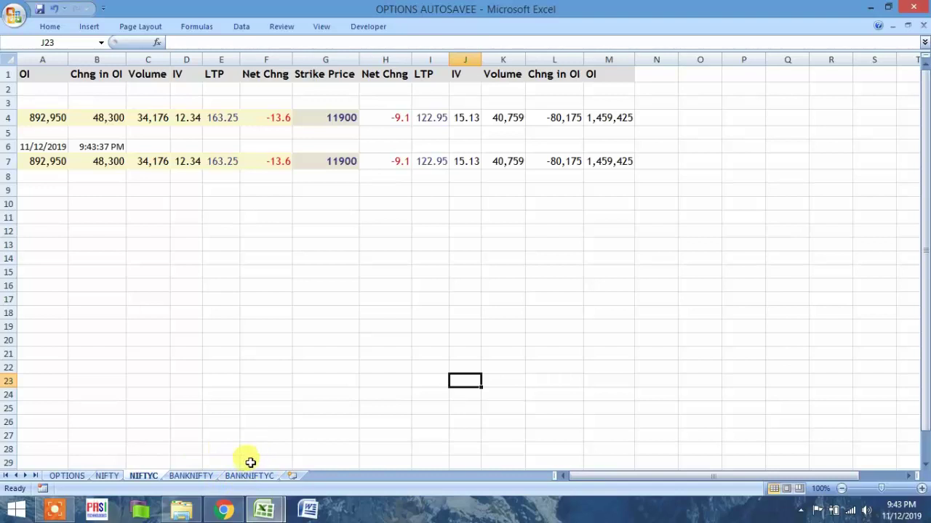
pyautogui.click(107, 477)
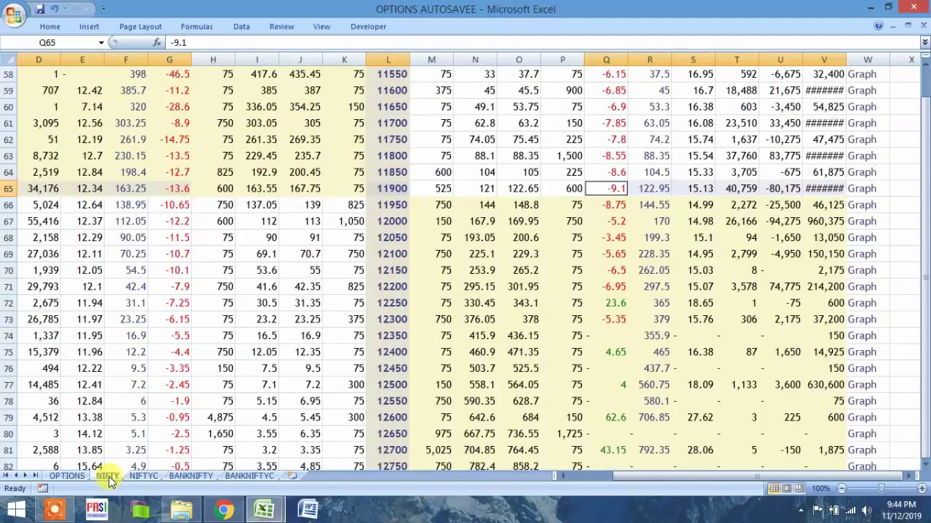
# - Examine the first and last strike rows of the option chain on the NIFTY sheet and on the BANKNIFTY sheet
pyautogui.moveTo(9, 244); pyautogui.dragTo(20, 249)
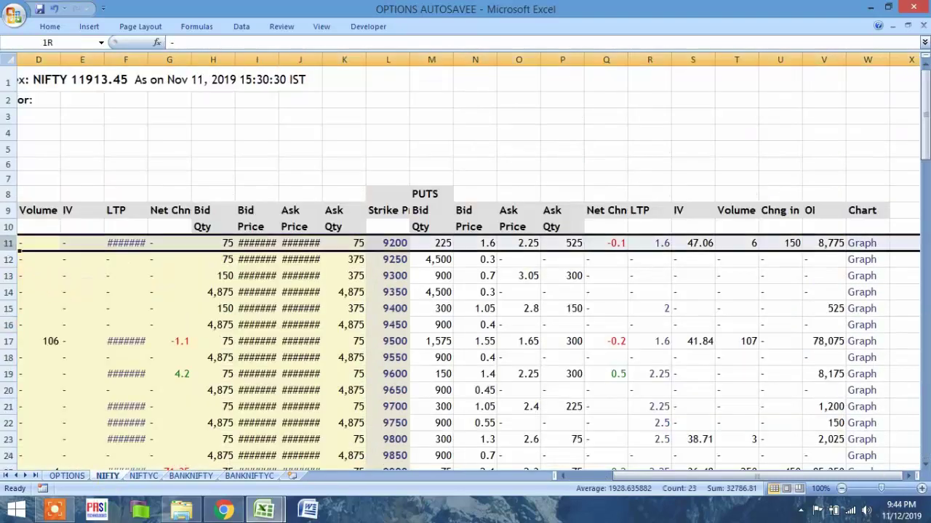
pyautogui.scroll(-20, 156, 356)
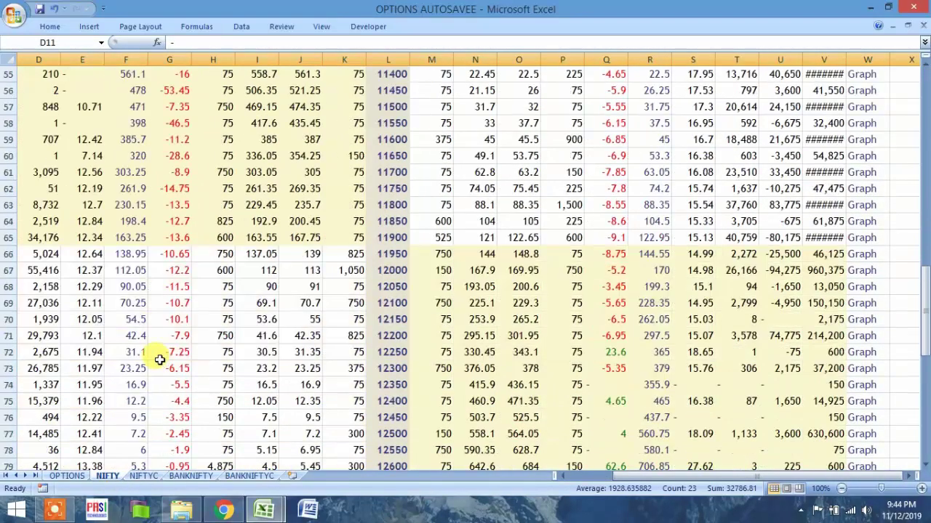
pyautogui.scroll(-1, 104, 354)
pyautogui.click(10, 335)
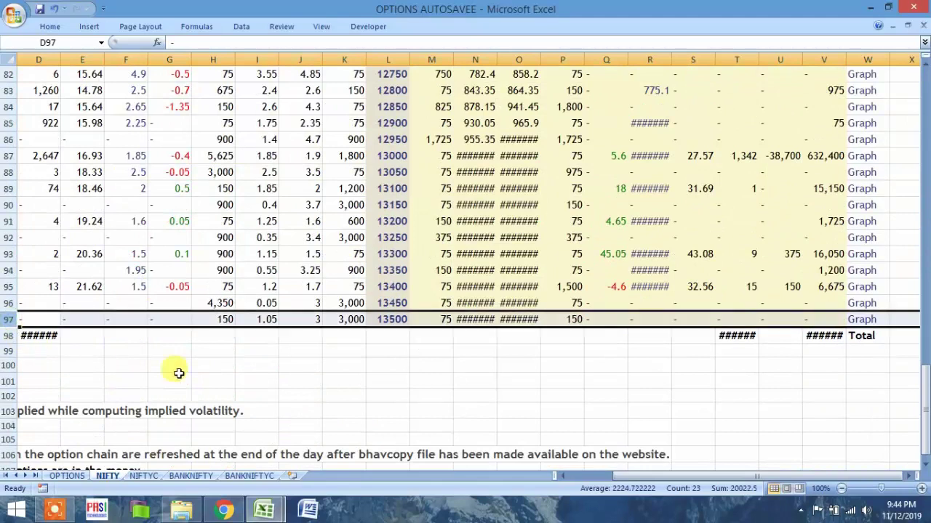
pyautogui.click(207, 376)
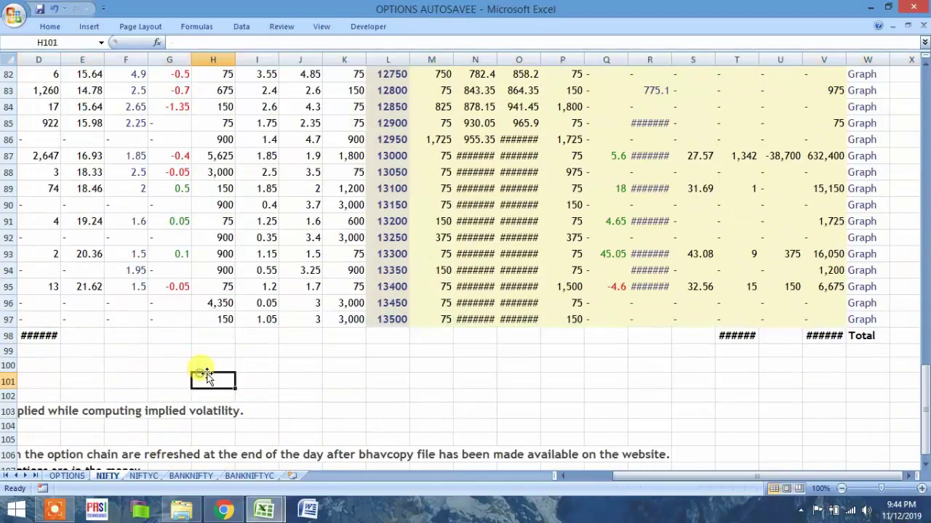
pyautogui.click(190, 477)
pyautogui.click(9, 244)
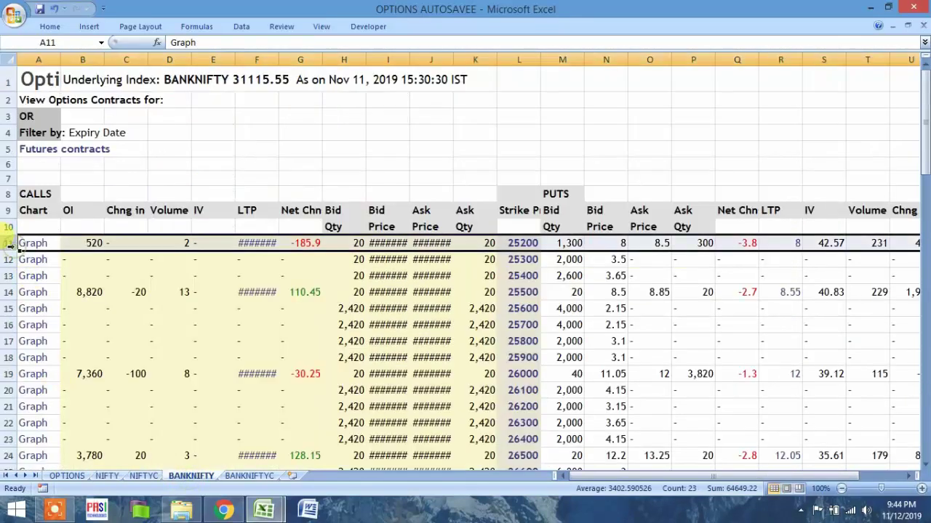
pyautogui.scroll(-17, 179, 429)
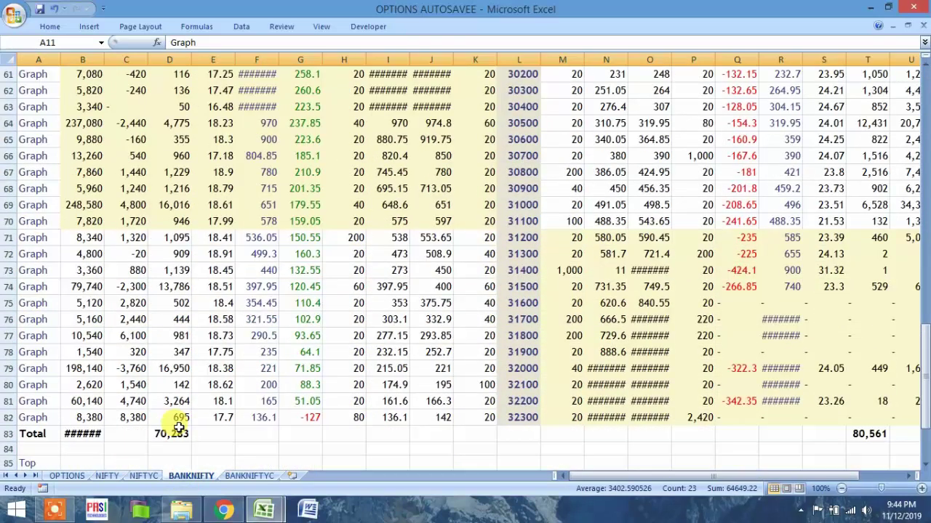
pyautogui.scroll(-3, 180, 429)
pyautogui.click(8, 270)
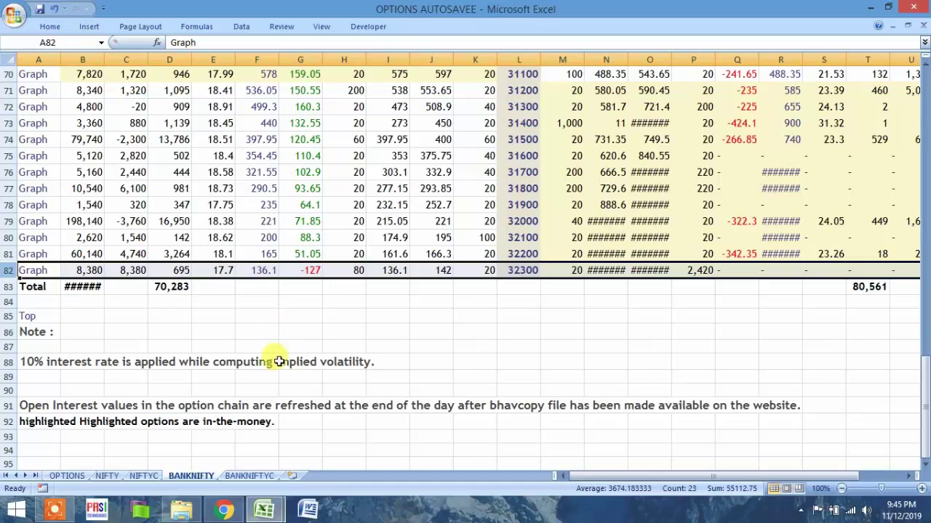
# - Check the underlying index value in the BANKNIFTY sheet's header and locate the row with the nearest strike price
pyautogui.scroll(6, 128, 308)
pyautogui.scroll(-2, 332, 308)
pyautogui.scroll(2, 380, 306)
pyautogui.scroll(17, 380, 306)
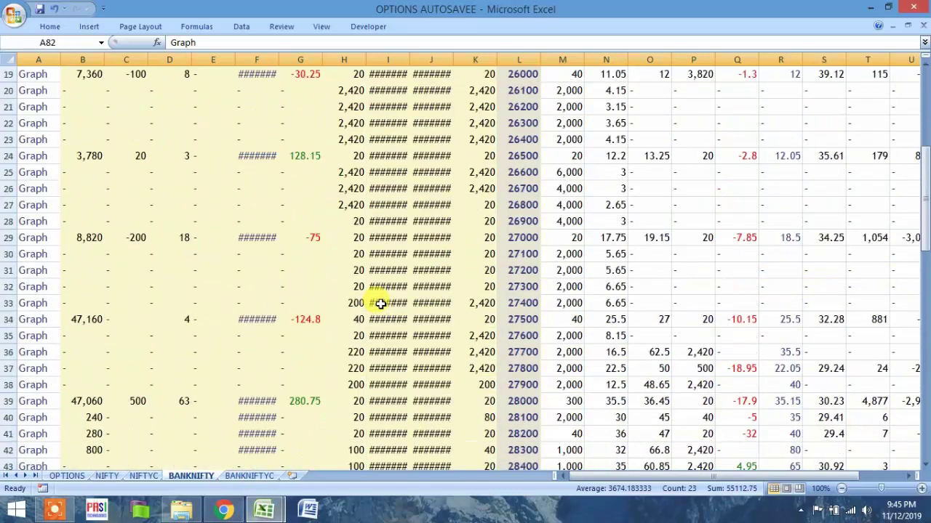
pyautogui.click(252, 80)
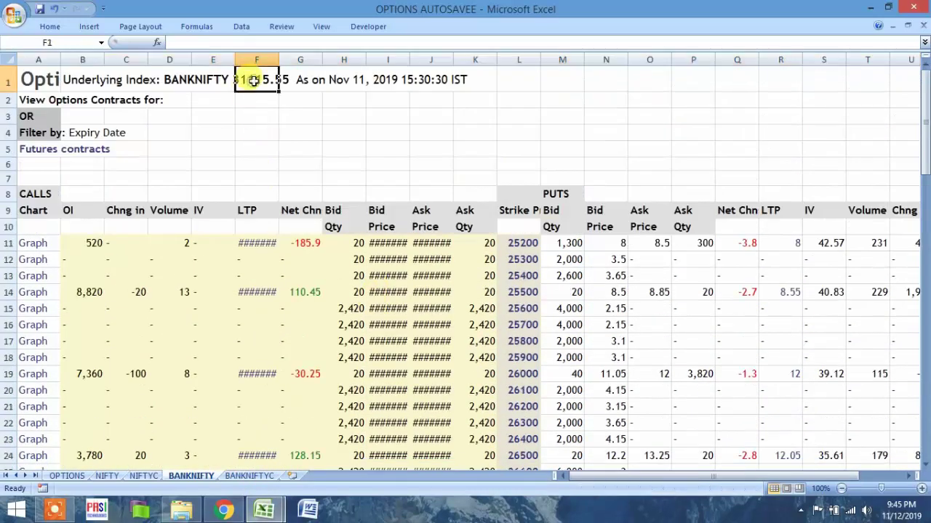
pyautogui.click(371, 146)
pyautogui.scroll(-16, 235, 225)
pyautogui.scroll(-3, 236, 227)
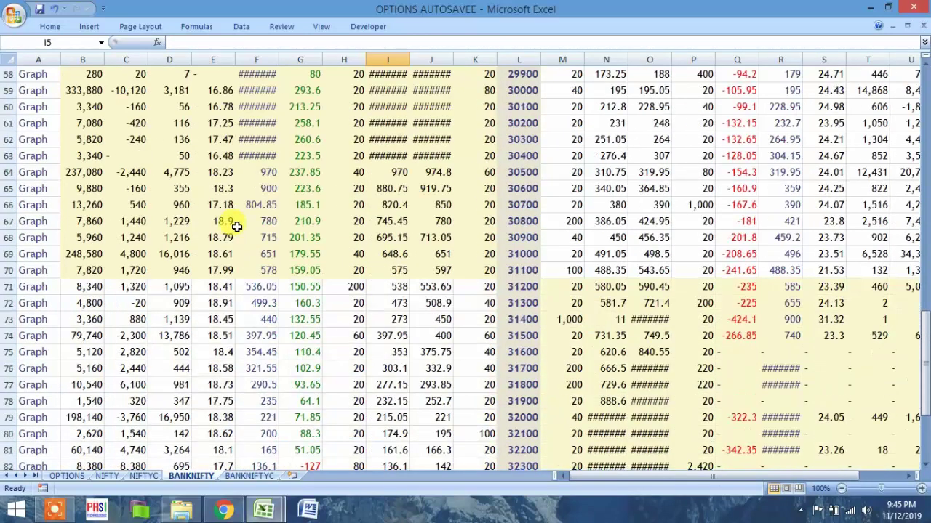
pyautogui.click(93, 272)
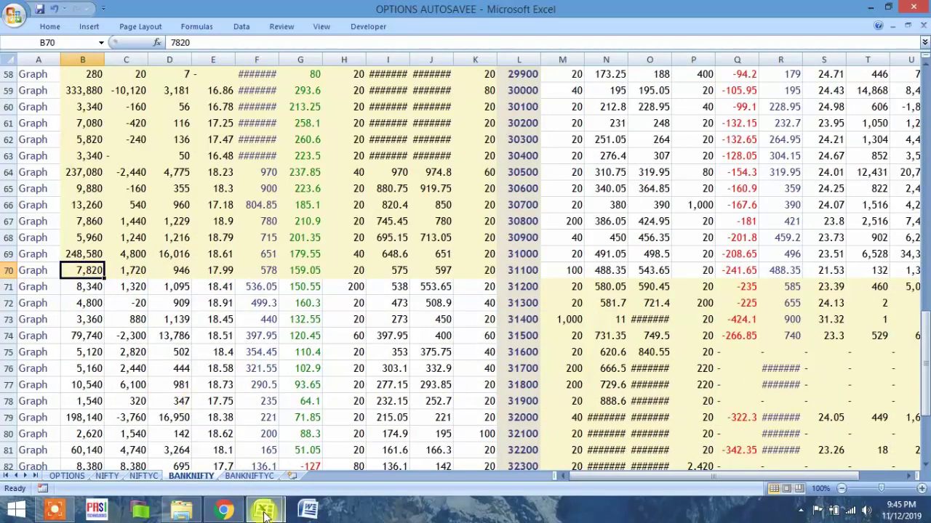
# - Switch to the Visual Basic editor and duplicate the Copy macro's NIFTY statements, from Worksheets("NIFTY").Select through the Range copy line, directly below the originals
pyautogui.moveTo(265, 514)
pyautogui.click(223, 457)
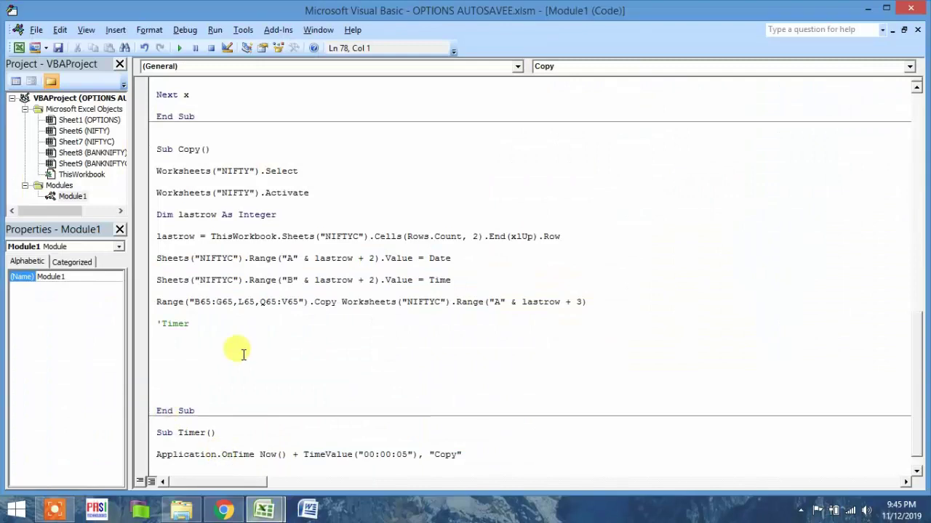
pyautogui.click(155, 171)
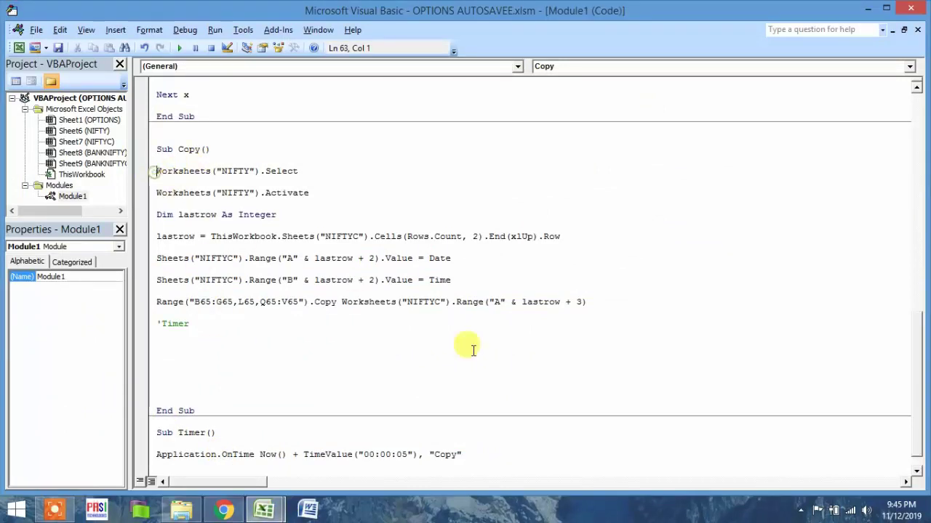
pyautogui.keyDown('shift'); pyautogui.click(588, 304); pyautogui.keyUp('shift')
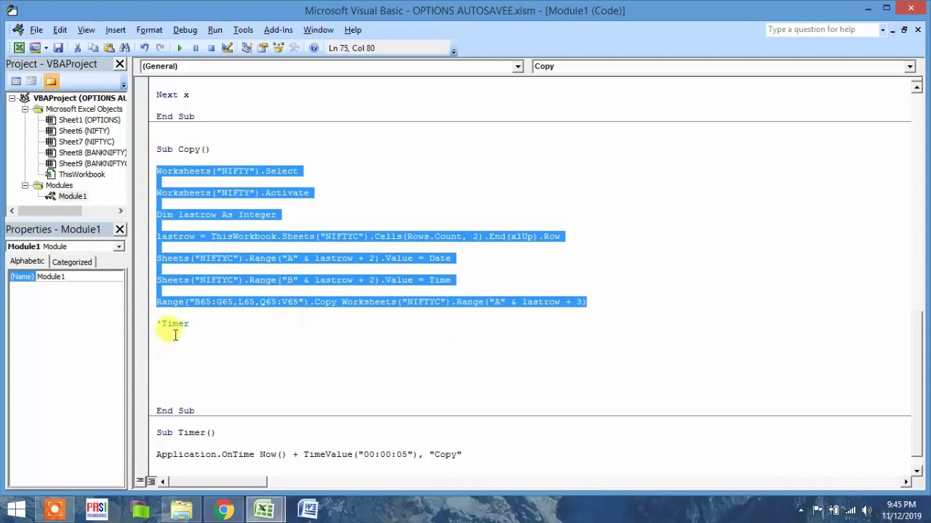
pyautogui.click(618, 304)
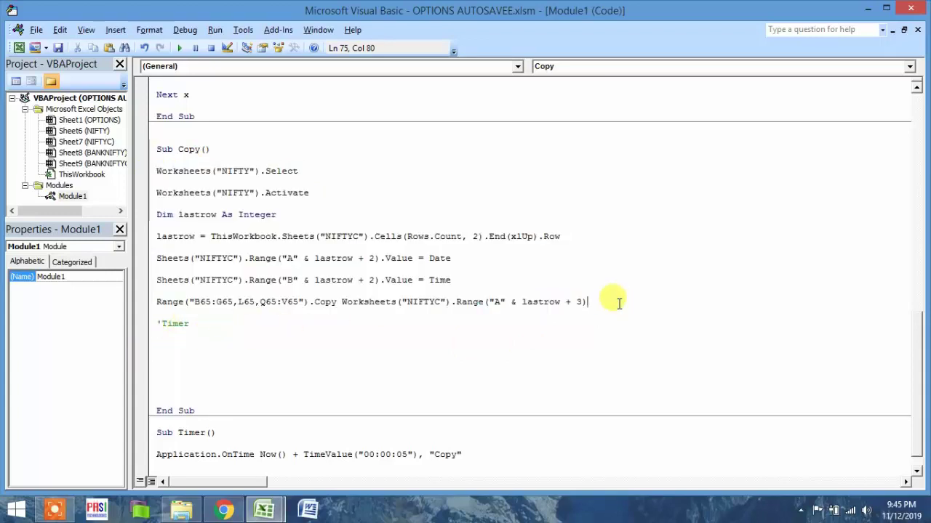
pyautogui.press('Return')
pyautogui.press('Return')
pyautogui.hotkey('ctrl', 'v')
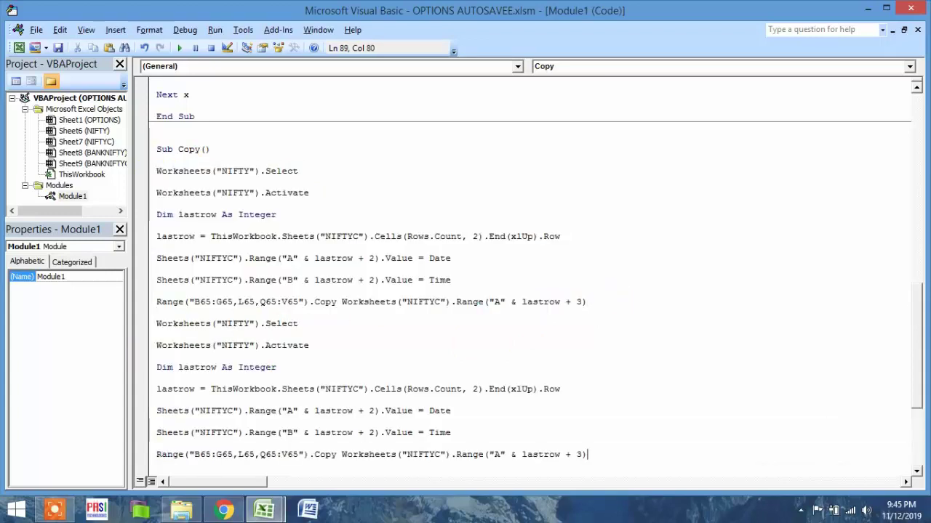
# - Change the sheet name to BANKNIFTY in the duplicated Select and Activate lines of the Copy macro
pyautogui.doubleClick(235, 323)
pyautogui.write('BANKN')
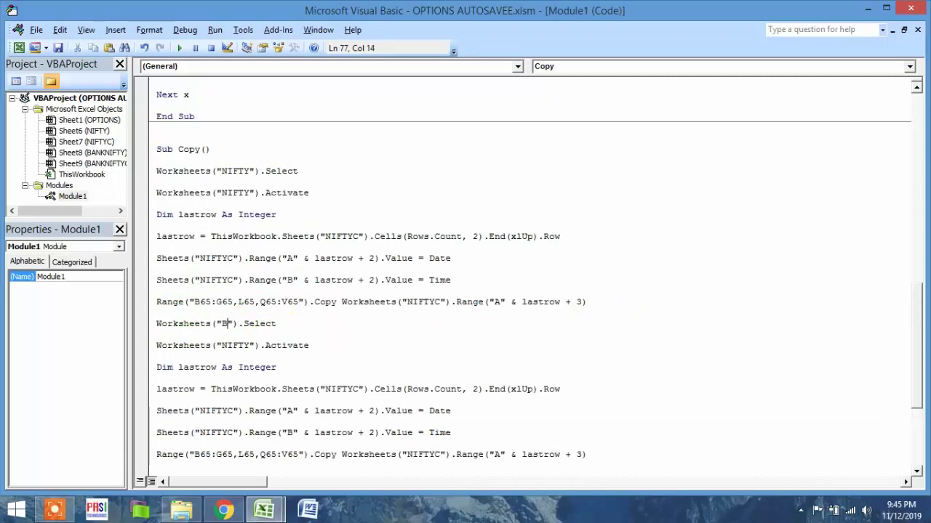
pyautogui.write('IFTY')
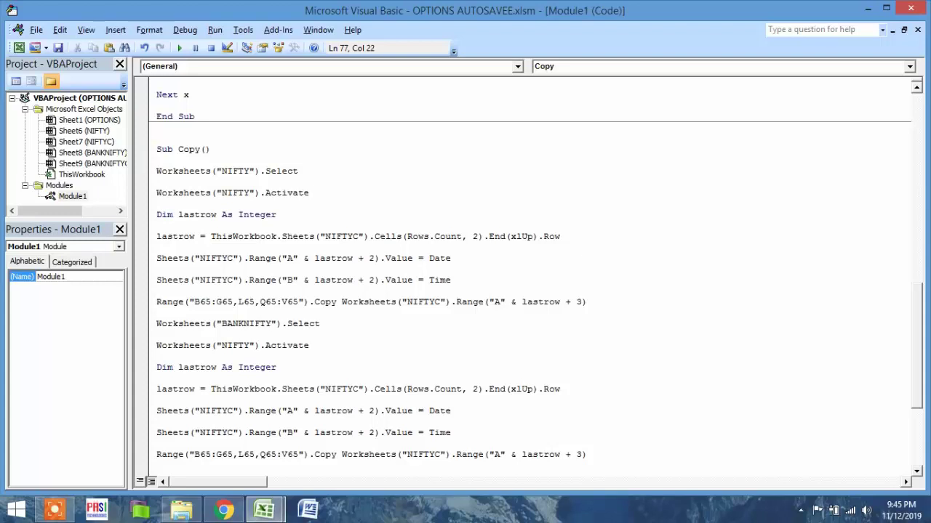
pyautogui.doubleClick(234, 345)
pyautogui.write('BANKNIFTY')
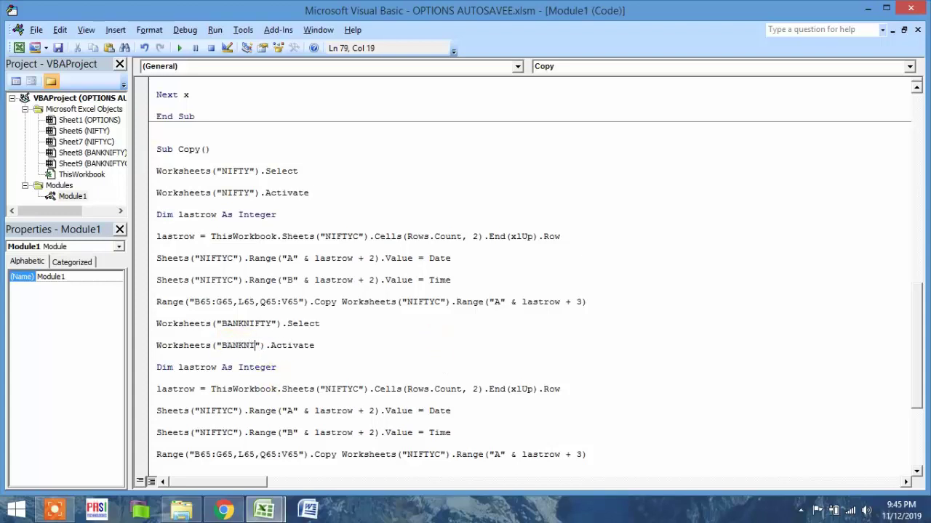
# - Replace NIFTYC with BANKNIFTYC in the duplicated last-row, date, time and copy-destination lines
pyautogui.click(331, 389)
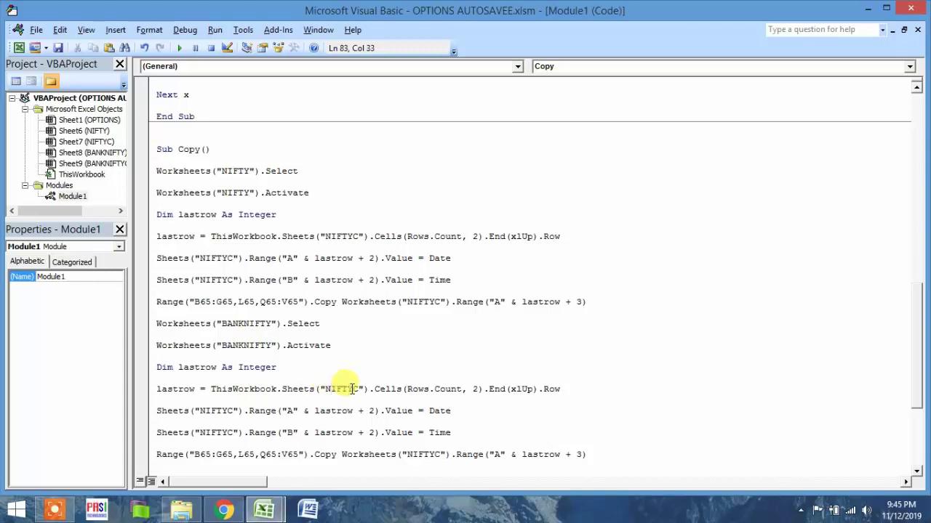
pyautogui.moveTo(358, 389); pyautogui.dragTo(325, 389)
pyautogui.write('BANKNIFTY')
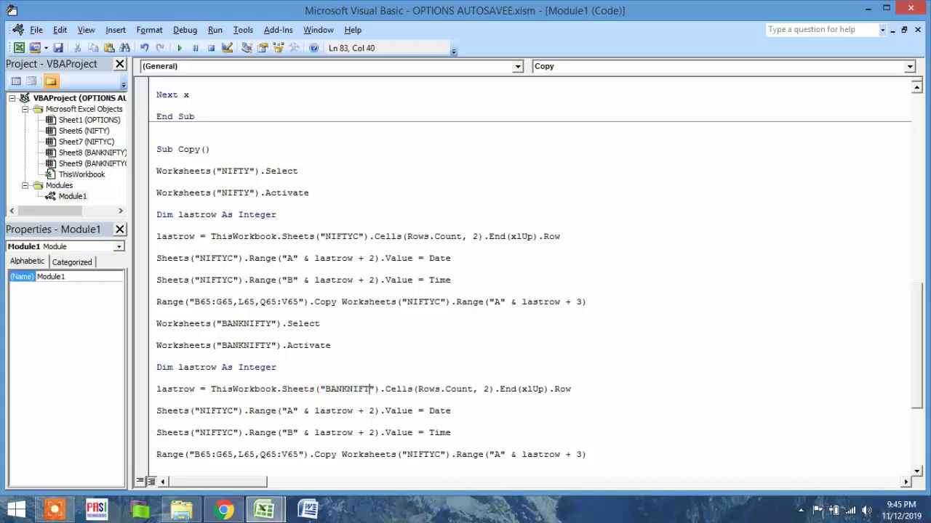
pyautogui.doubleClick(208, 411)
pyautogui.write('BANKNIFTYC')
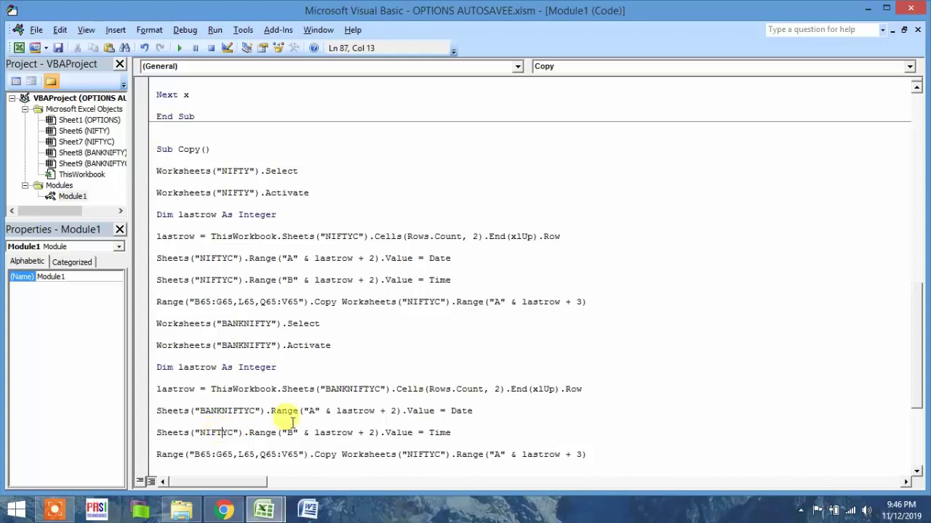
pyautogui.doubleClick(212, 433)
pyautogui.write('BANKNIF')
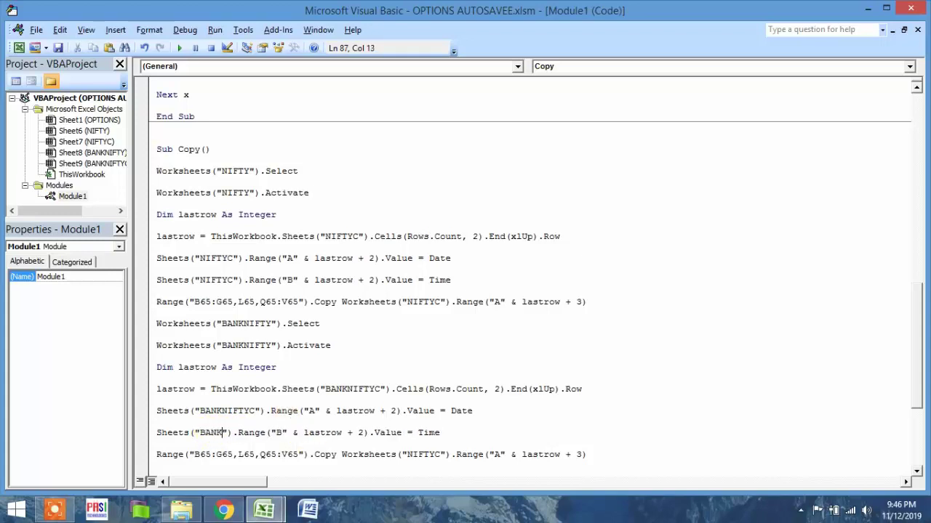
pyautogui.write('TYC')
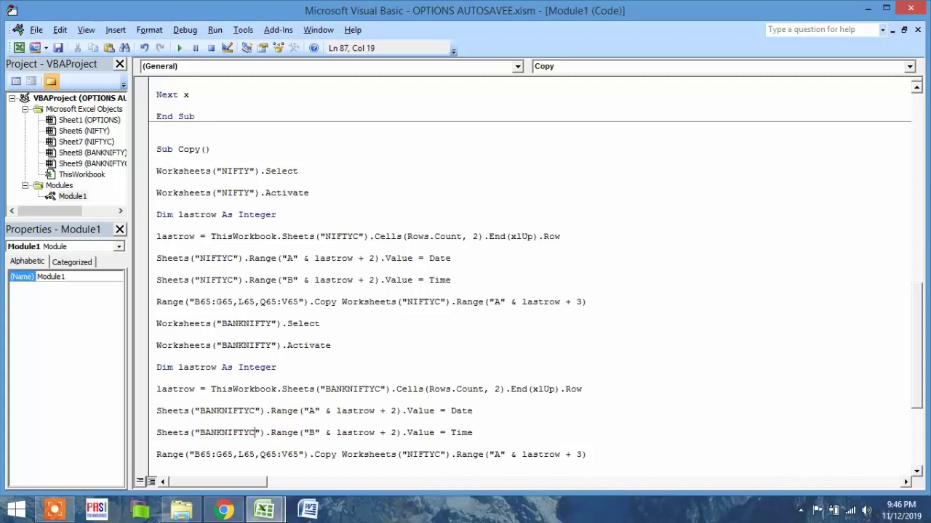
pyautogui.doubleClick(422, 457)
pyautogui.write('BANKNIFTYC')
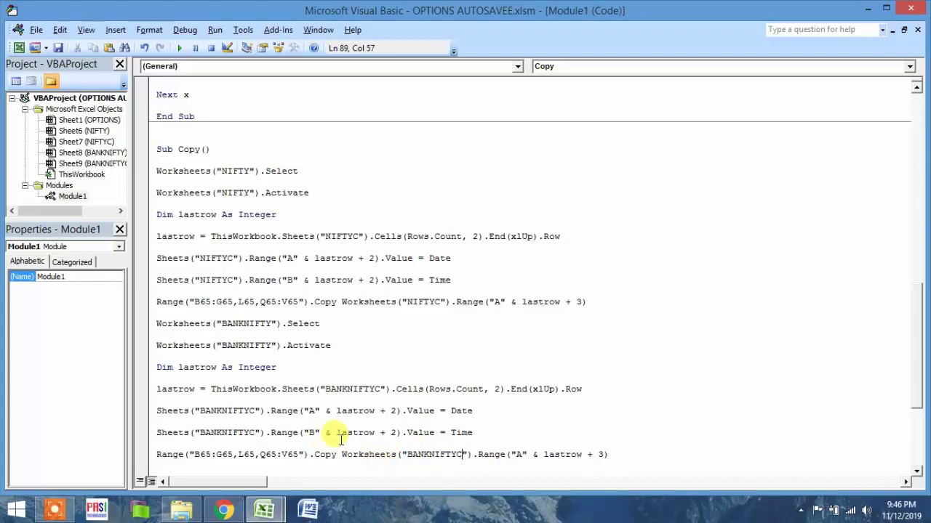
pyautogui.click(340, 439)
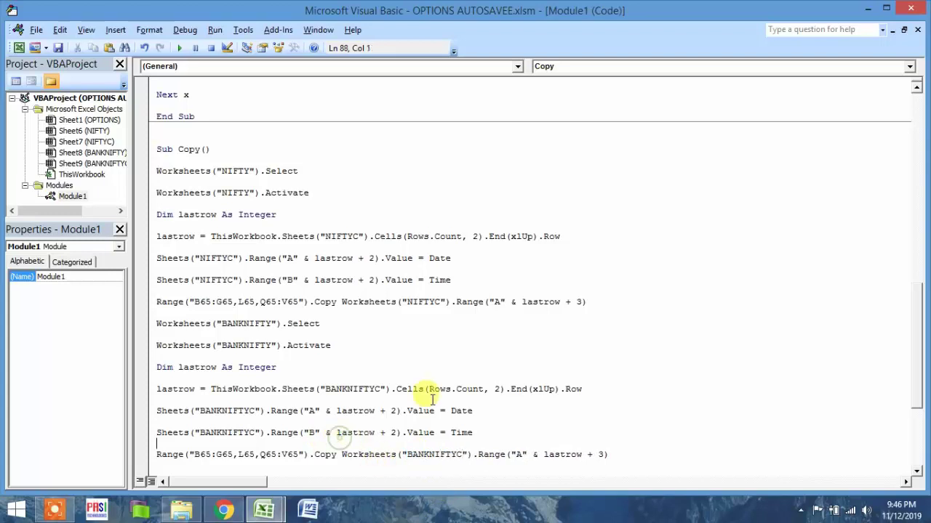
# - Rename the variable to lastrow1 in the second block's Dim declaration and its last-row assignment
pyautogui.click(181, 216)
pyautogui.click(209, 214)
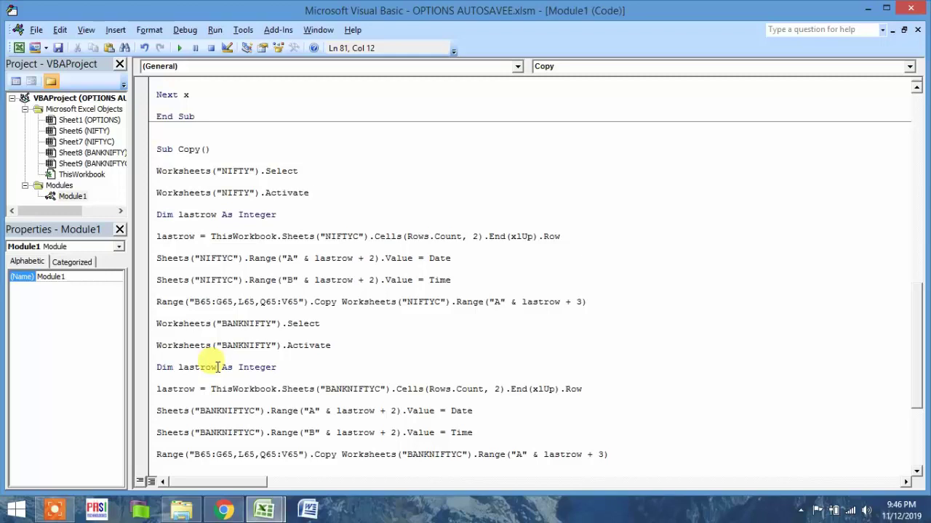
pyautogui.write('1')
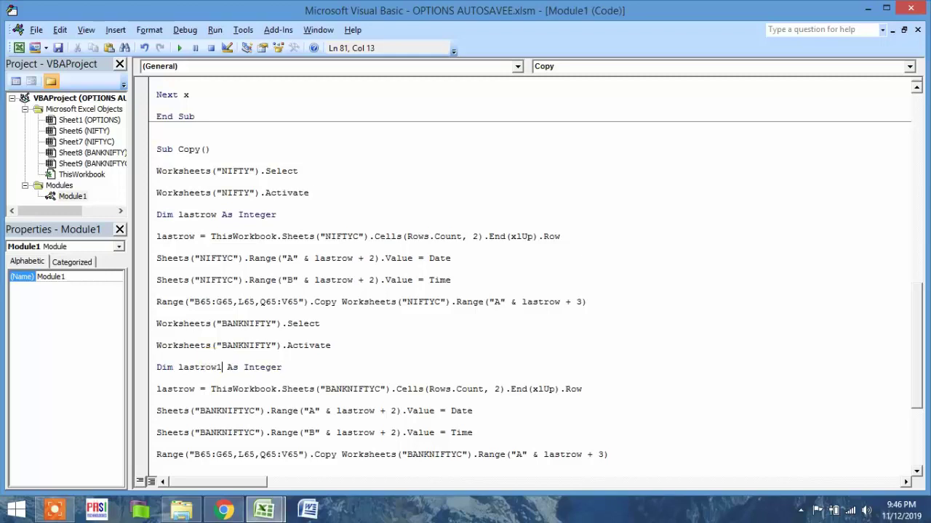
pyautogui.click(195, 389)
pyautogui.write('1')
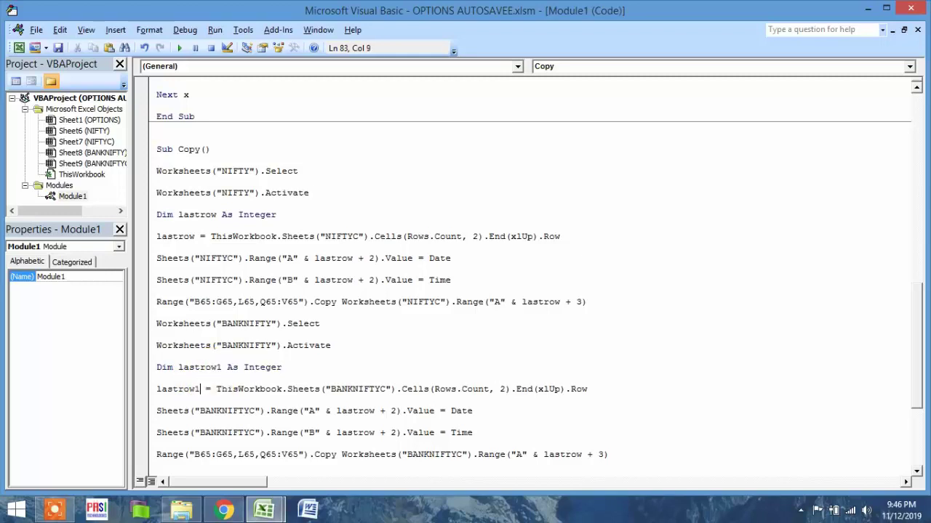
# - Change the first source range in the BANKNIFTY copy line to B70:G70
pyautogui.click(390, 432)
pyautogui.scroll(-1, 528, 430)
pyautogui.scroll(-1, 528, 430)
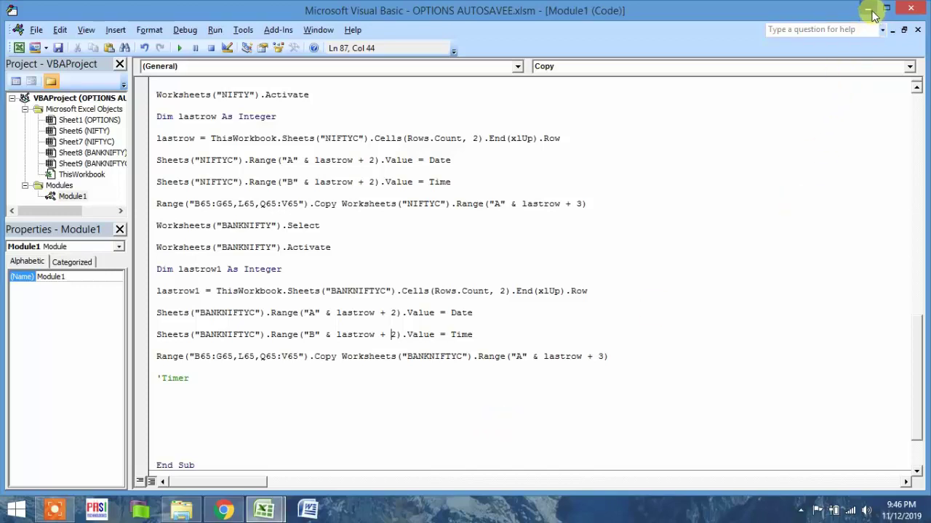
pyautogui.doubleClick(202, 355)
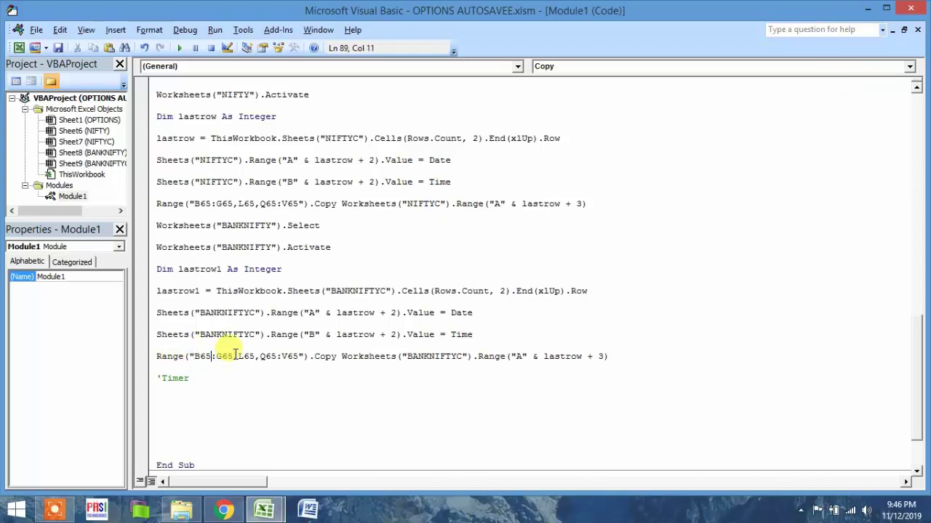
pyautogui.write('B70')
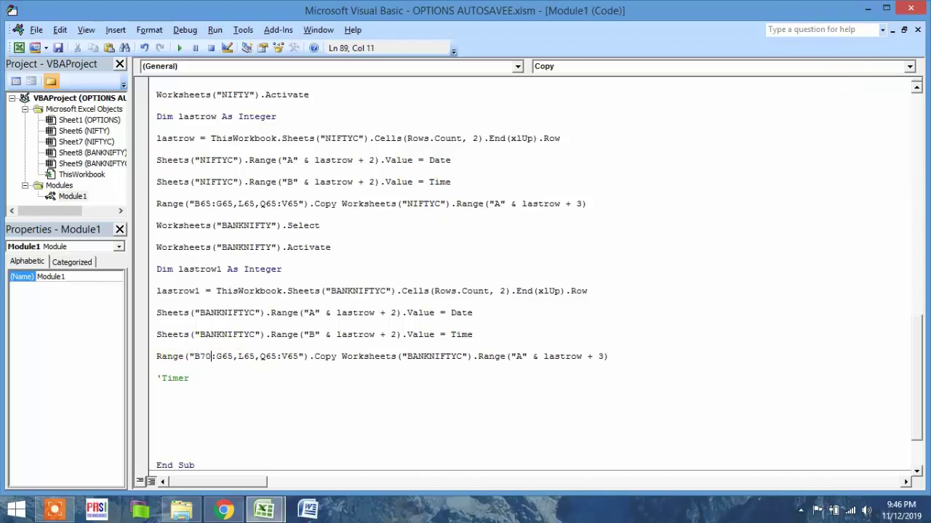
pyautogui.press('BackSpace')
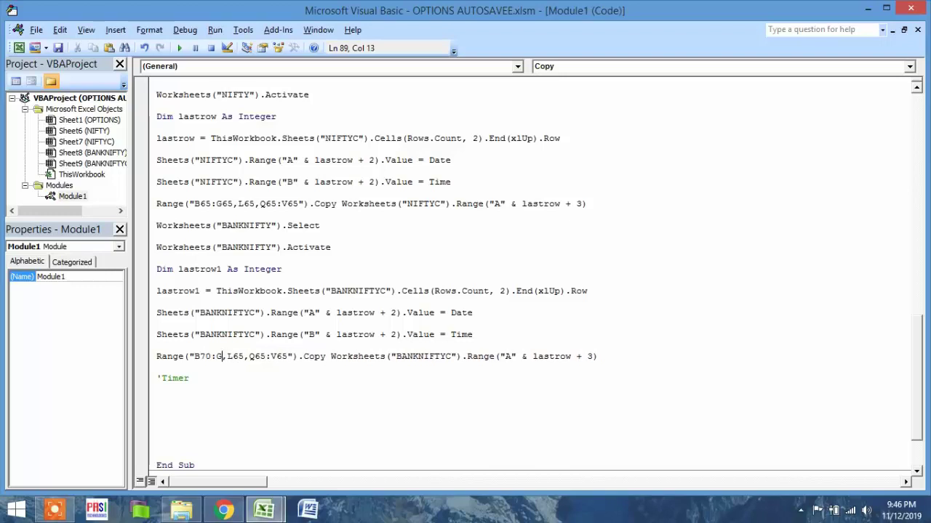
pyautogui.write('7')
pyautogui.press('Delete')
pyautogui.write('0')
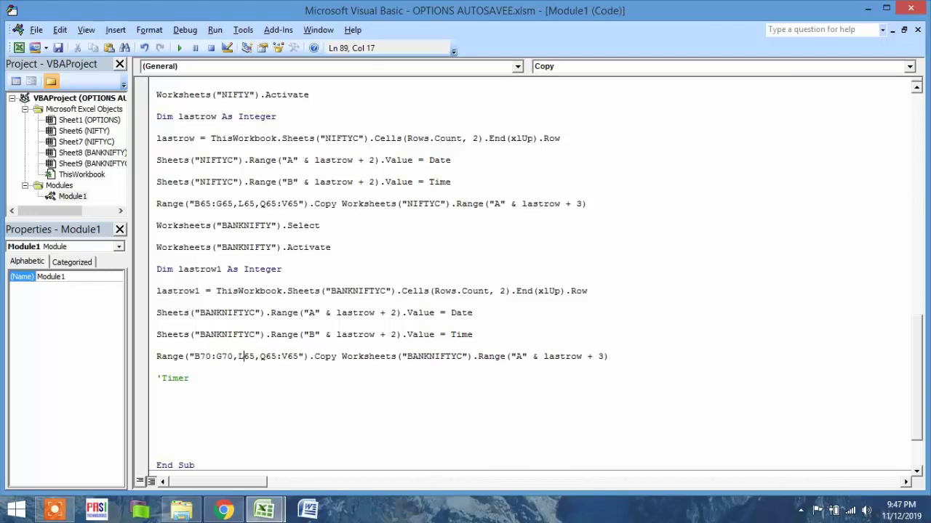
# - Set the remaining source ranges in the BANKNIFTY copy line to L70 and Q70:V70
pyautogui.press('Delete')
pyautogui.press('Delete')
pyautogui.write('70')
pyautogui.press('Delete')
pyautogui.press('Delete')
pyautogui.write('70')
pyautogui.press('Delete')
pyautogui.press('Delete')
pyautogui.write('70')
pyautogui.click(221, 397)
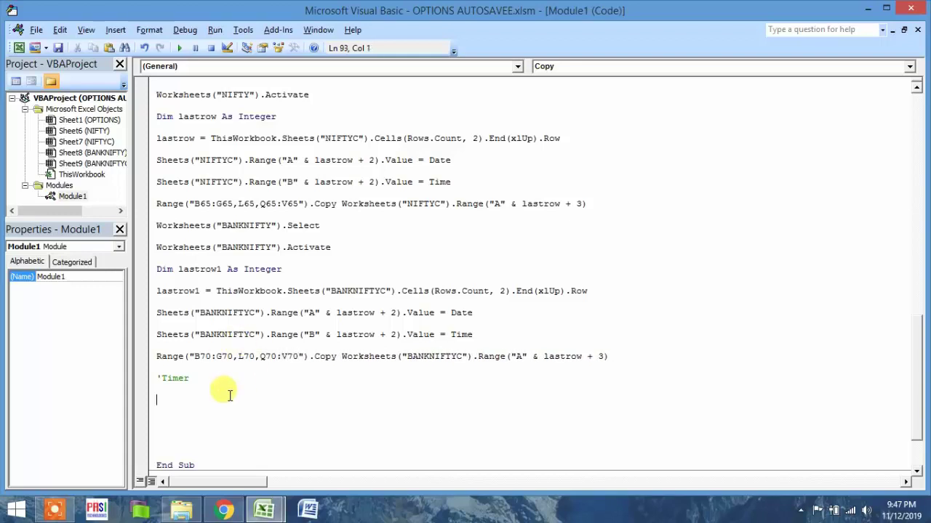
# - Run the COPY SPECIFIC DATA macro from the OPTIONS sheet and check the newest copied row on the NIFTYC sheet
pyautogui.click(871, 10)
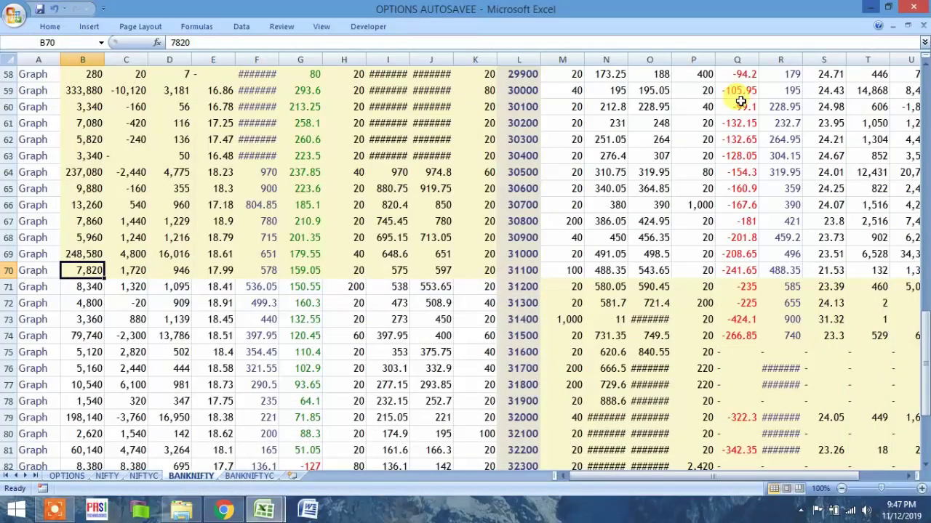
pyautogui.click(73, 477)
pyautogui.click(198, 346)
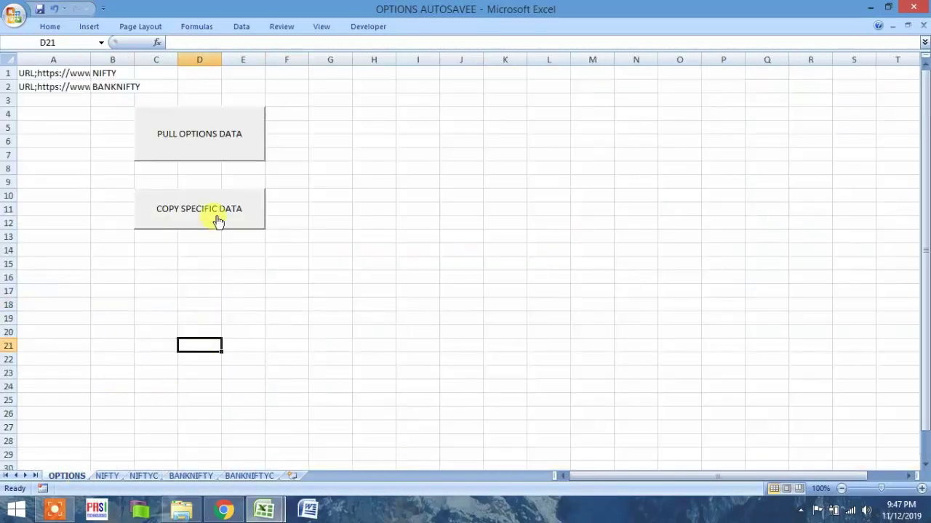
pyautogui.click(215, 226)
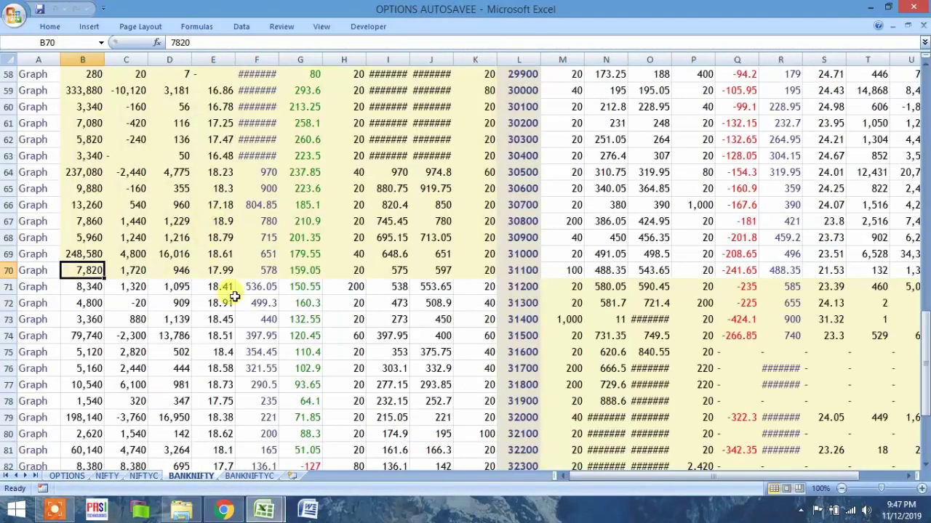
pyautogui.click(144, 476)
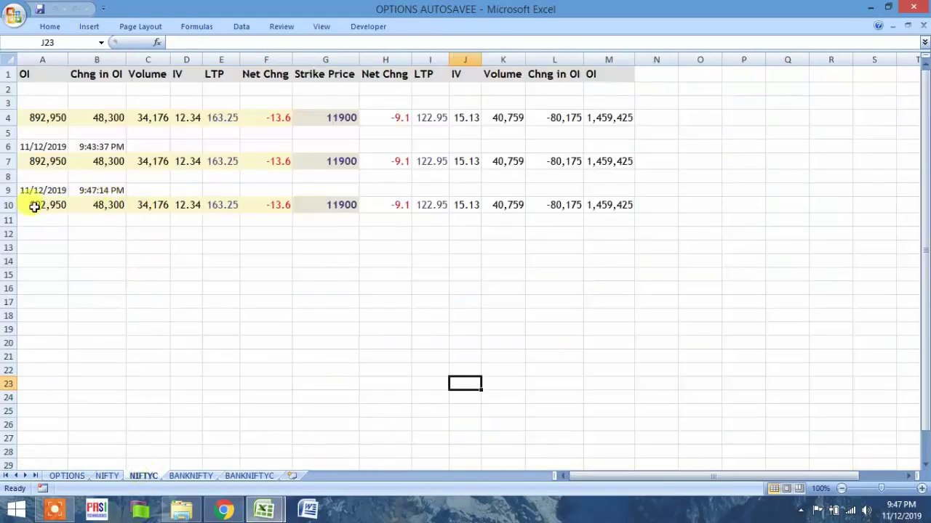
pyautogui.moveTo(36, 205); pyautogui.dragTo(606, 199)
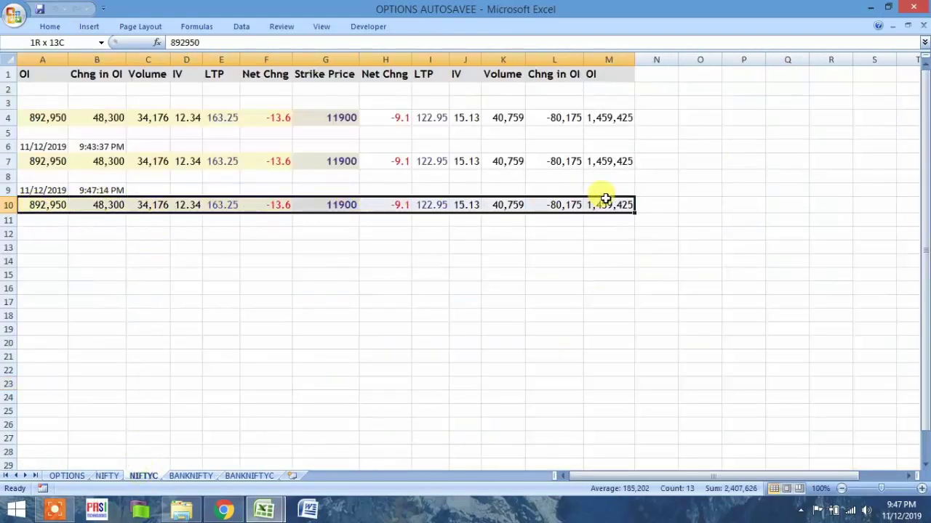
pyautogui.click(329, 356)
# - Autofit the widths of all columns on the BANKNIFTYC sheet
pyautogui.click(250, 476)
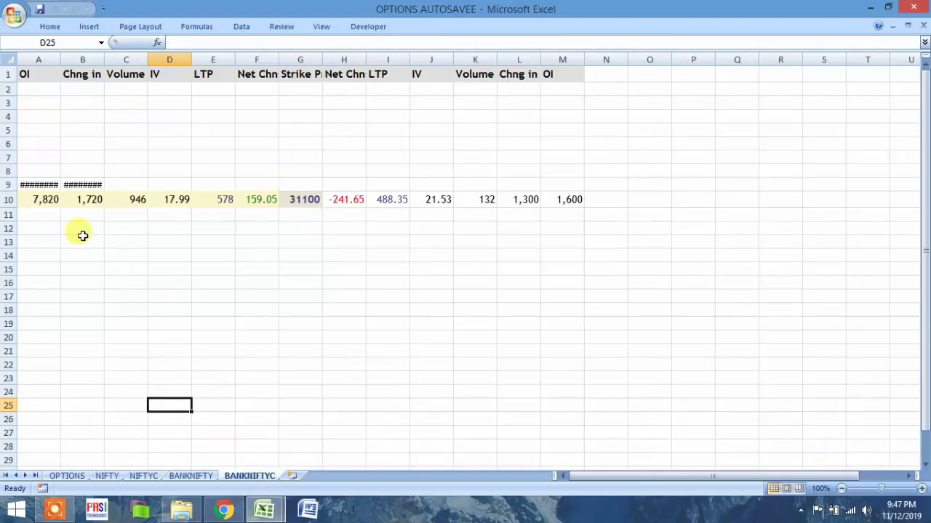
pyautogui.click(16, 61)
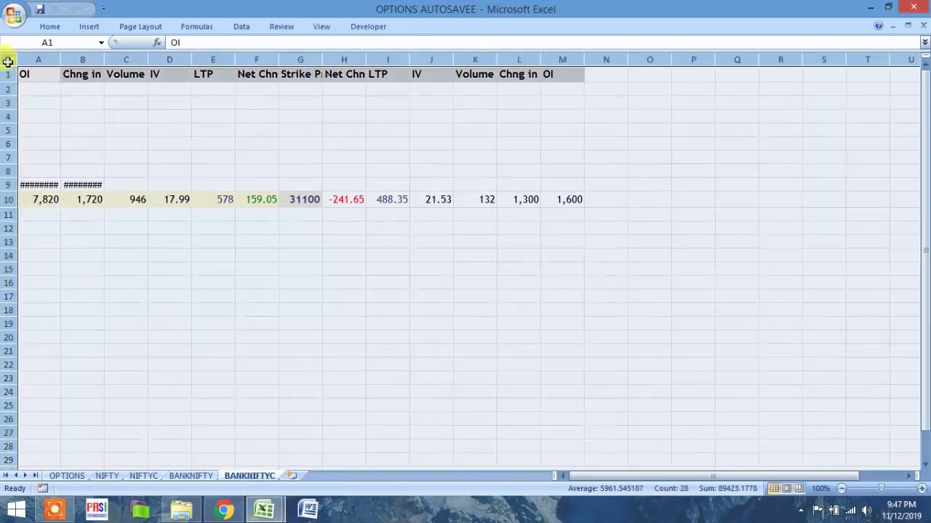
pyautogui.doubleClick(61, 59)
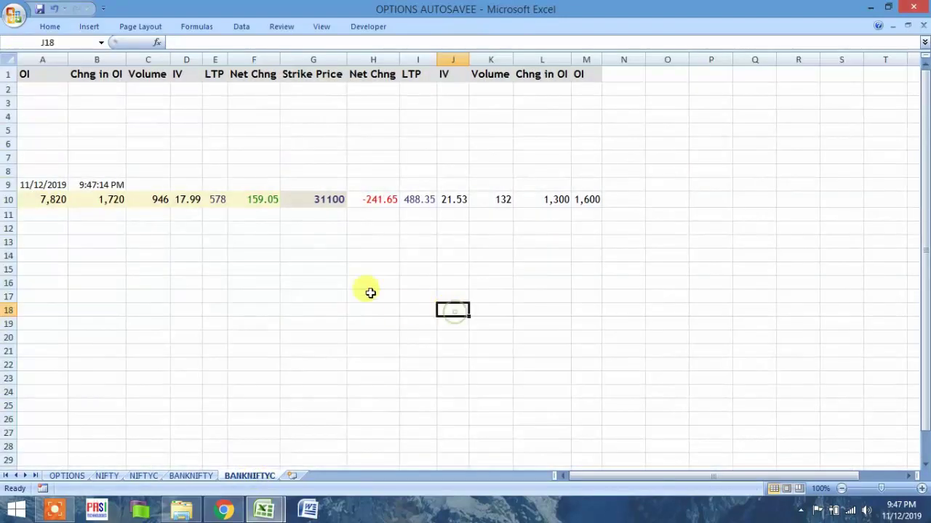
# - Compare the copied Net Chng value on BANKNIFTYC with its source in row 70 of BANKNIFTY, including the column header
pyautogui.click(257, 199)
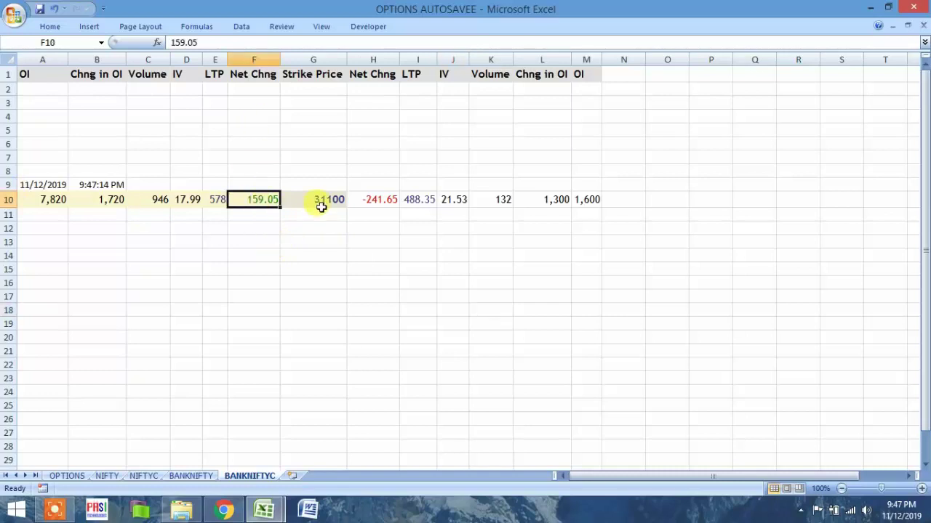
pyautogui.click(190, 476)
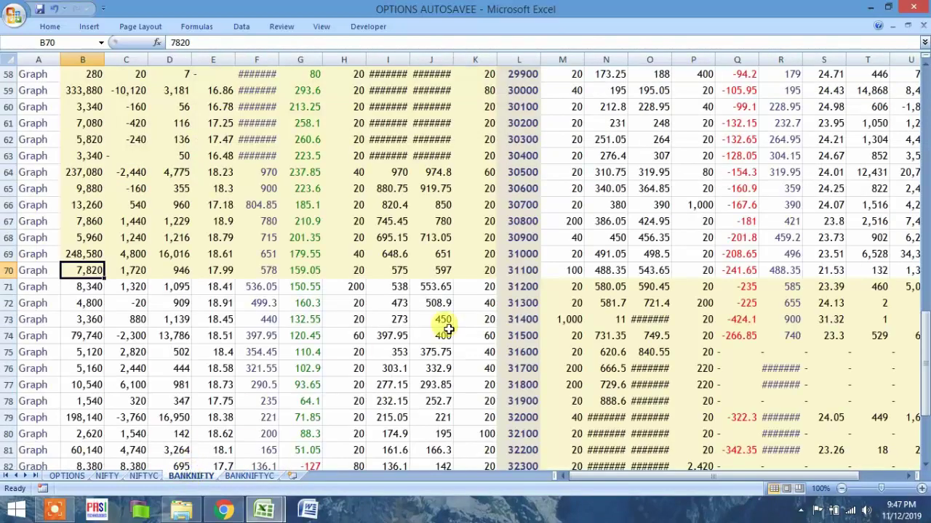
pyautogui.click(300, 269)
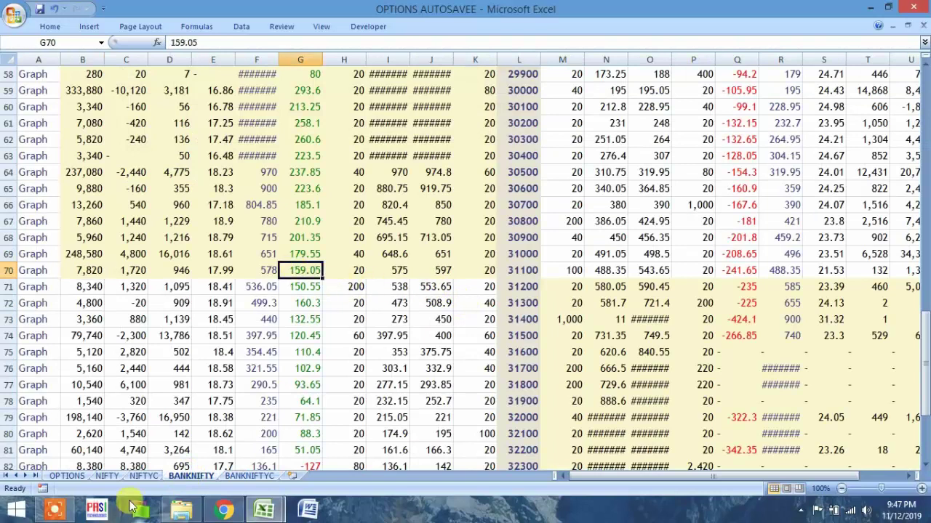
pyautogui.scroll(19, 385, 295)
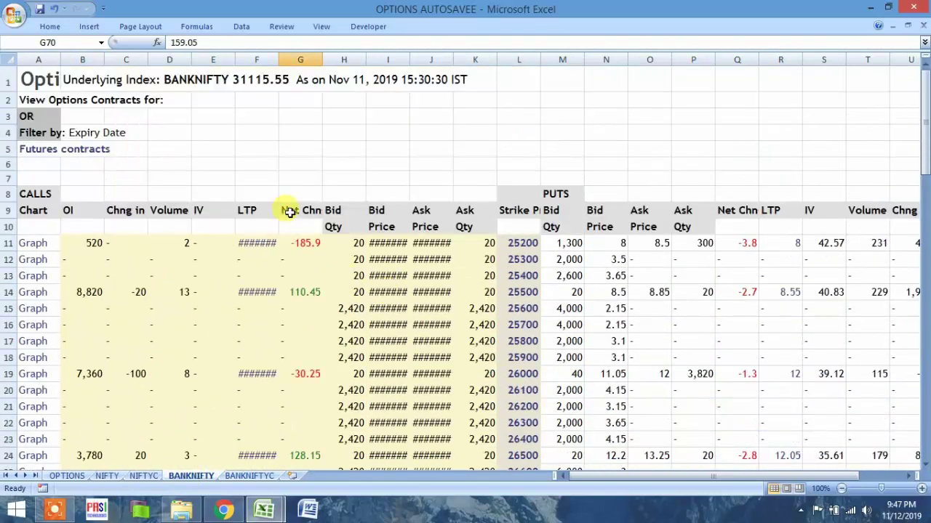
pyautogui.scroll(-9, 332, 334)
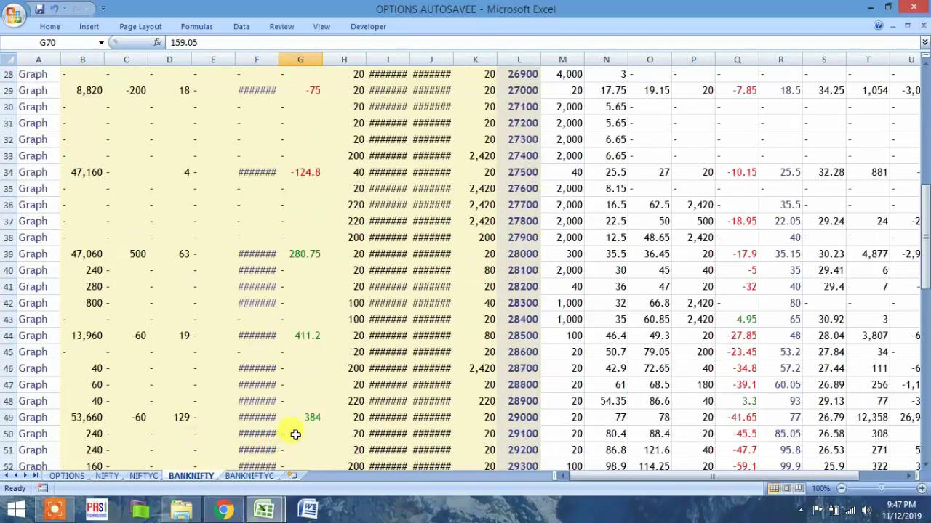
pyautogui.scroll(-6, 298, 432)
pyautogui.scroll(-1, 300, 428)
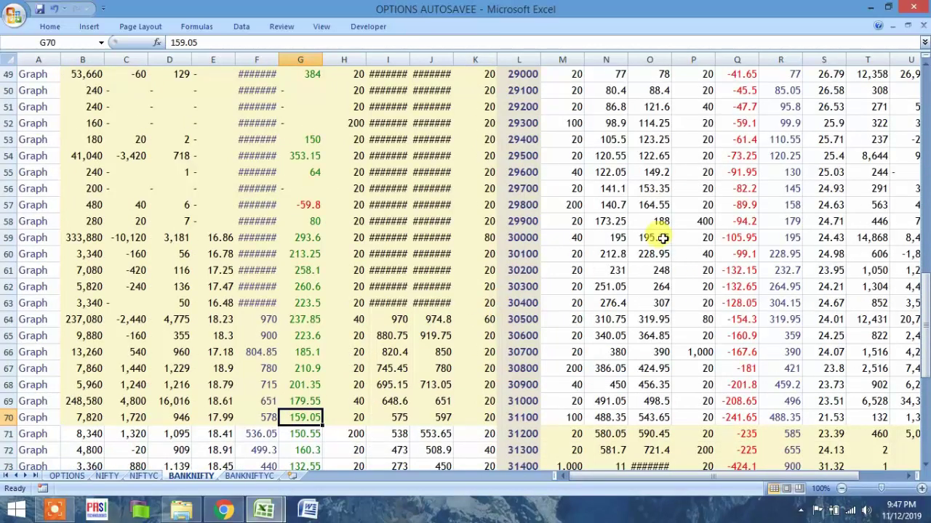
# - Uncomment the Timer call at the end of the Copy macro in the Visual Basic editor and remove surplus blank lines below it
pyautogui.moveTo(263, 509)
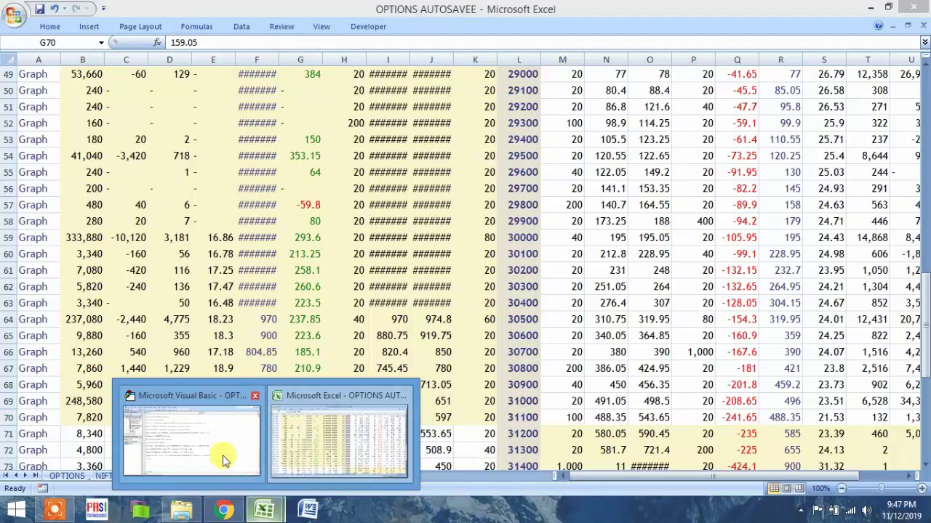
pyautogui.click(224, 459)
pyautogui.scroll(3, 392, 375)
pyautogui.scroll(-4, 364, 363)
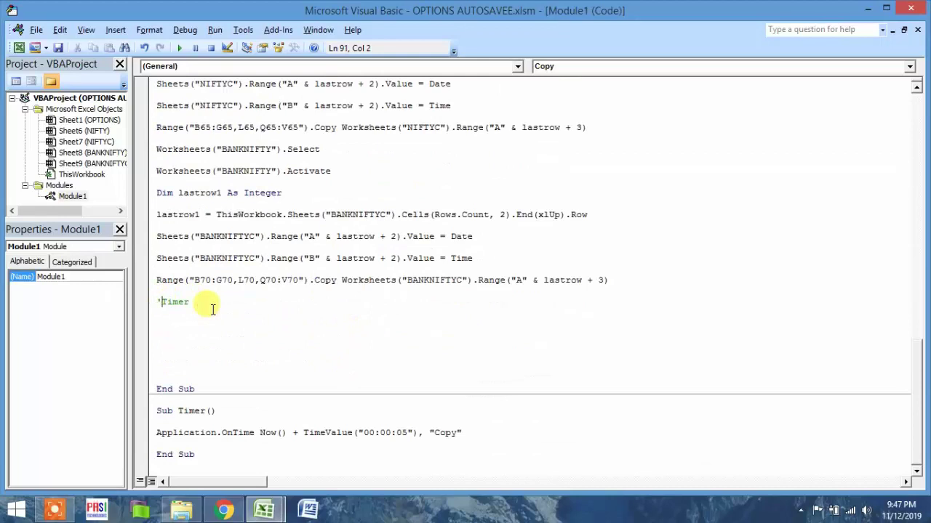
pyautogui.press('BackSpace')
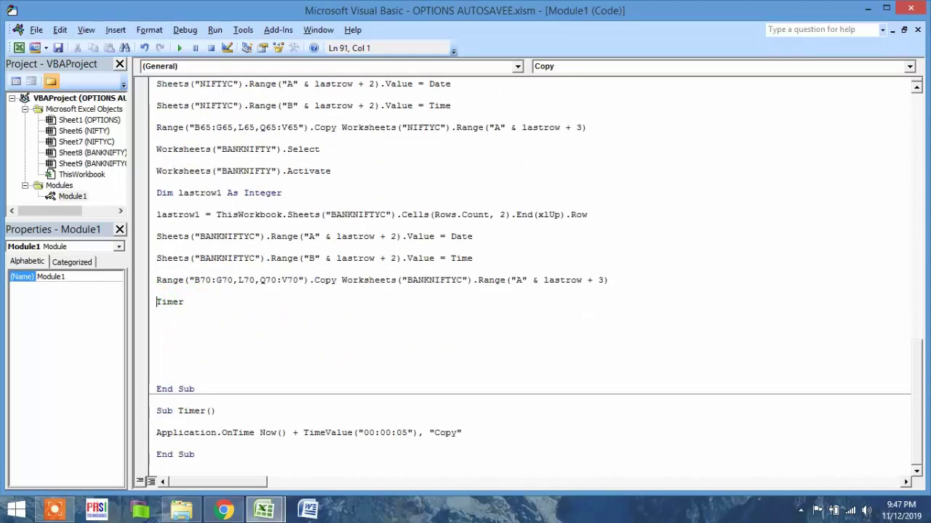
pyautogui.scroll(1, 207, 325)
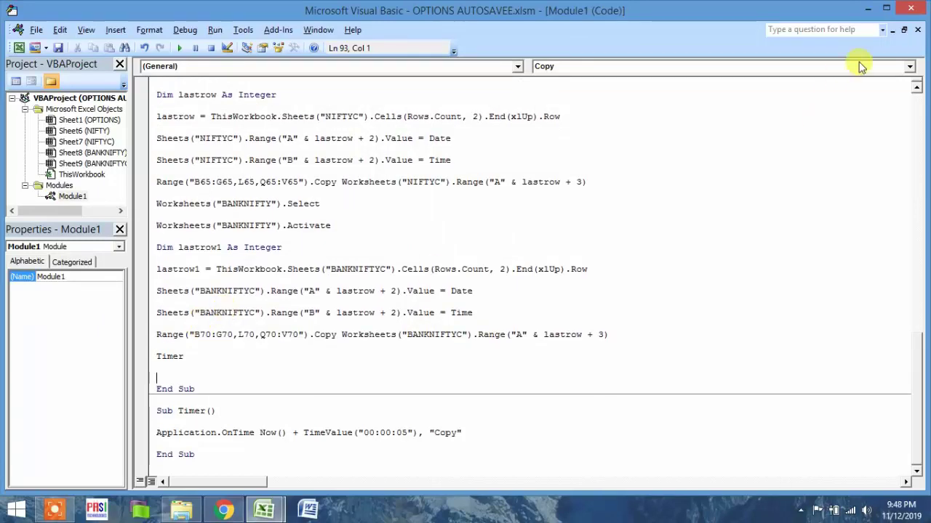
# - Return to the workbook's OPTIONS sheet and start the COPY SPECIFIC DATA macro with the timer active
pyautogui.click(867, 14)
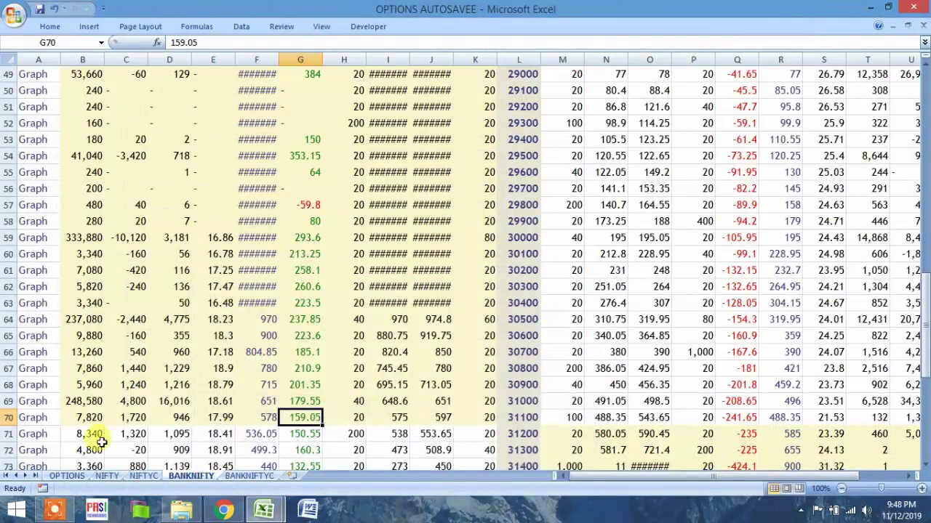
pyautogui.click(67, 476)
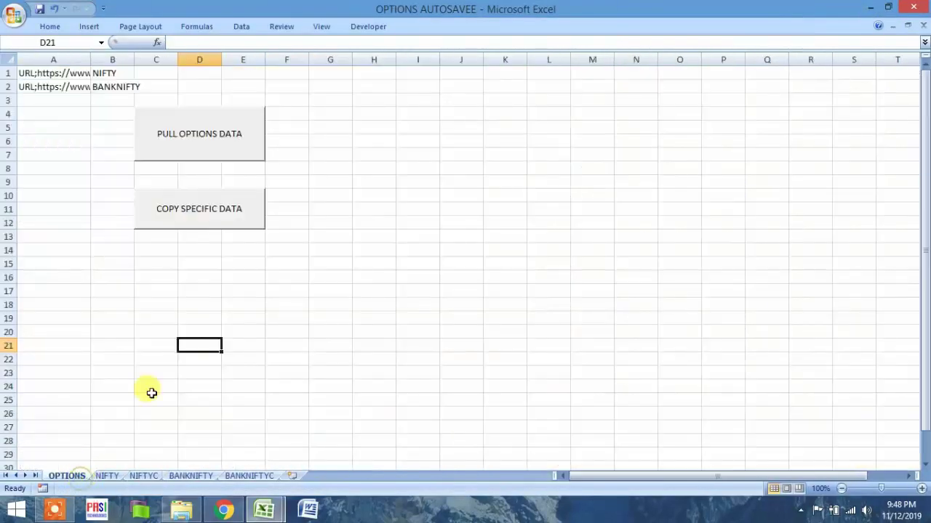
pyautogui.click(213, 221)
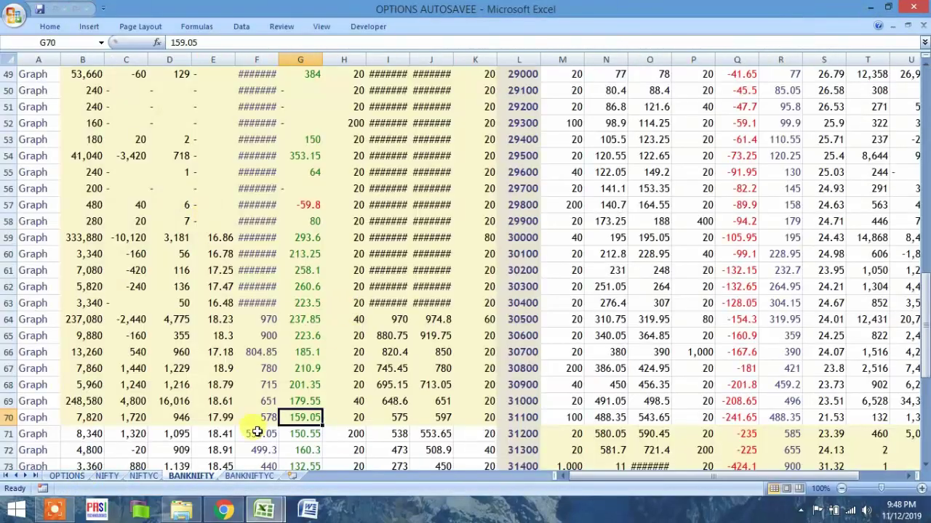
# - Examine the date and time stamps of the rows added by the timer on the NIFTYC and BANKNIFTYC sheets
pyautogui.click(143, 475)
pyautogui.click(142, 290)
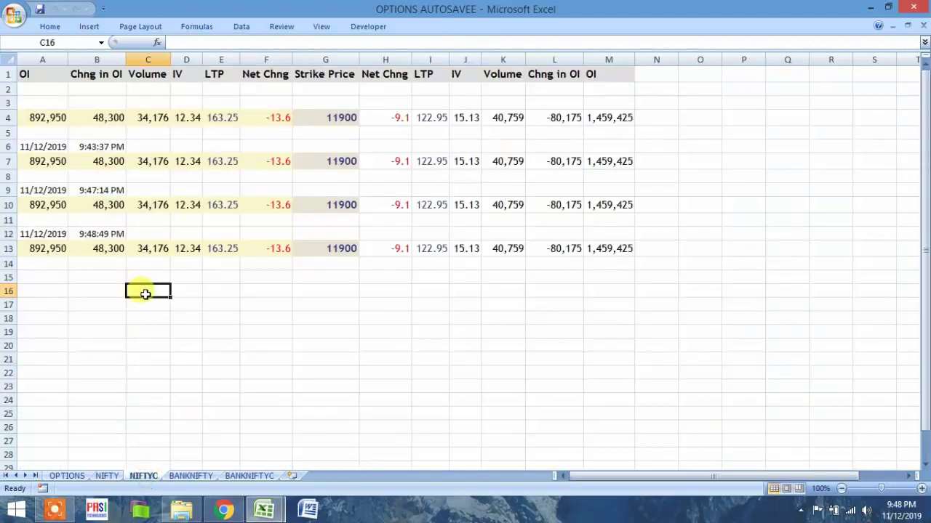
pyautogui.click(108, 234)
pyautogui.hotkey('ctrl', 'pagedown')
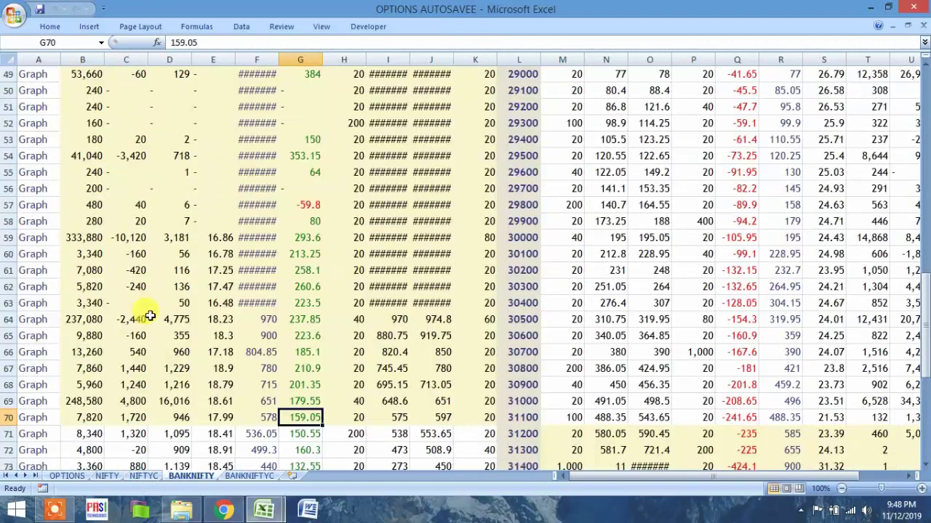
pyautogui.click(144, 476)
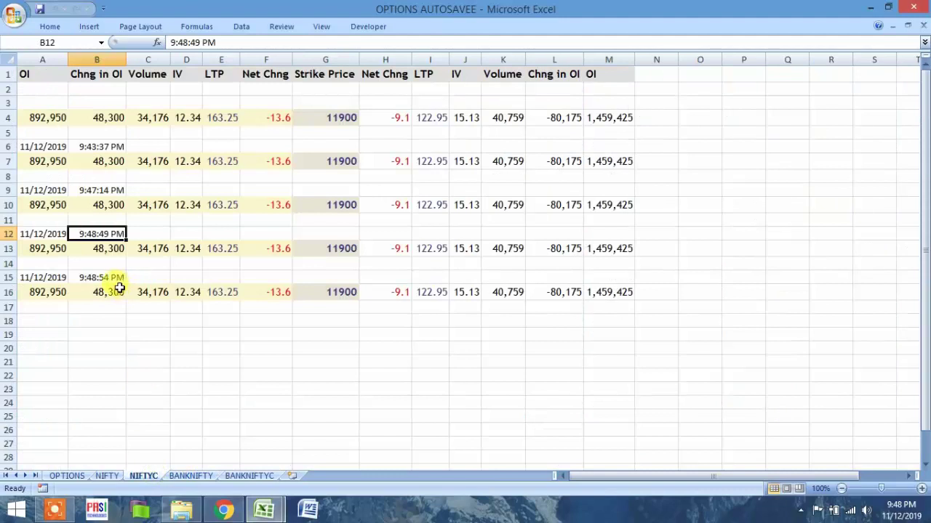
pyautogui.click(250, 476)
pyautogui.click(140, 475)
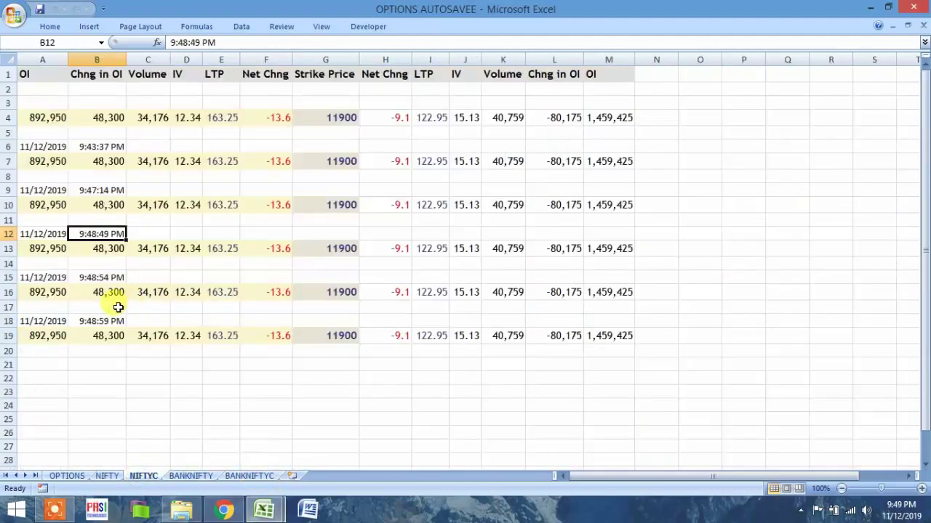
pyautogui.click(249, 476)
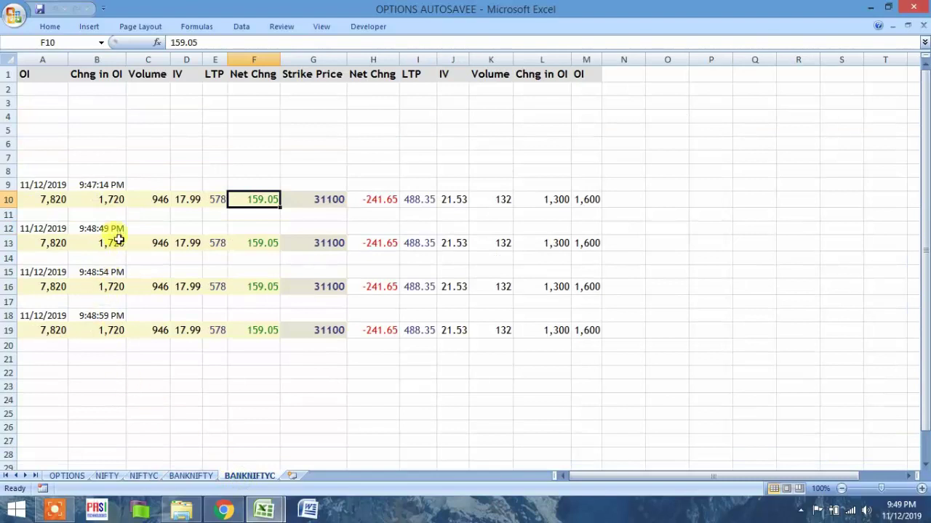
pyautogui.hotkey('ctrl', 'pageup')
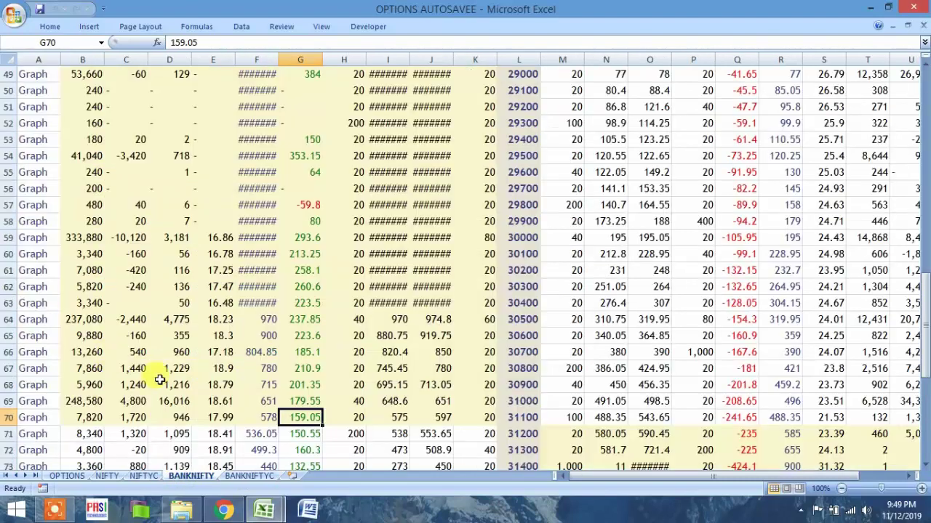
# - Stop the recurring Copy macro in the Visual Basic editor by breaking execution and resetting the project
pyautogui.click(369, 27)
pyautogui.click(17, 55)
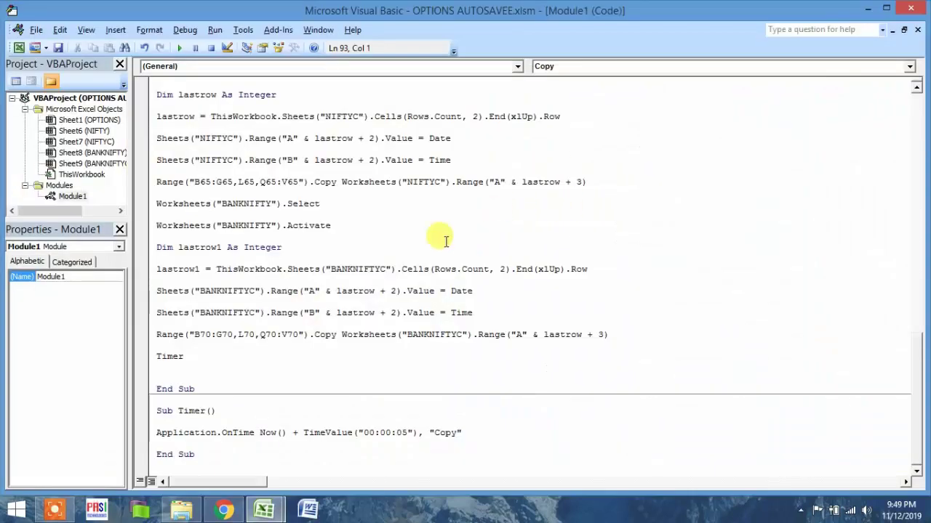
pyautogui.click(196, 50)
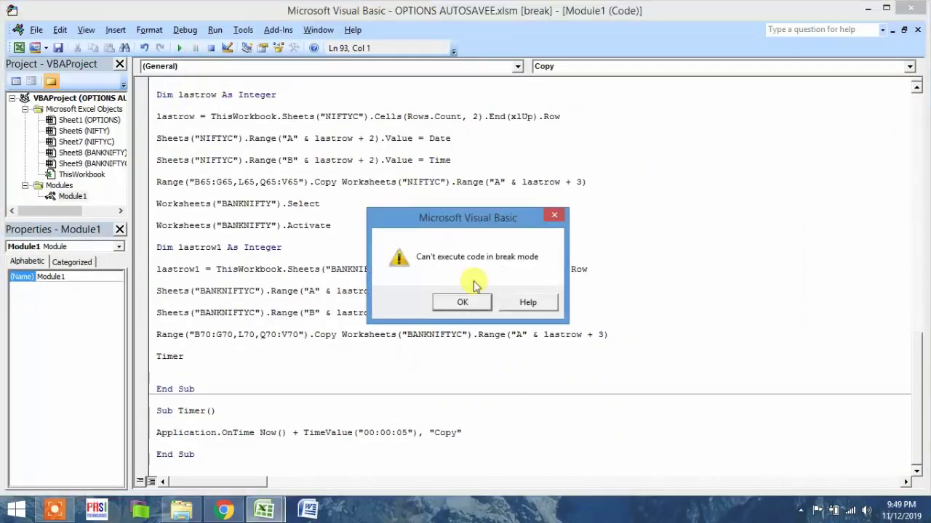
pyautogui.click(464, 303)
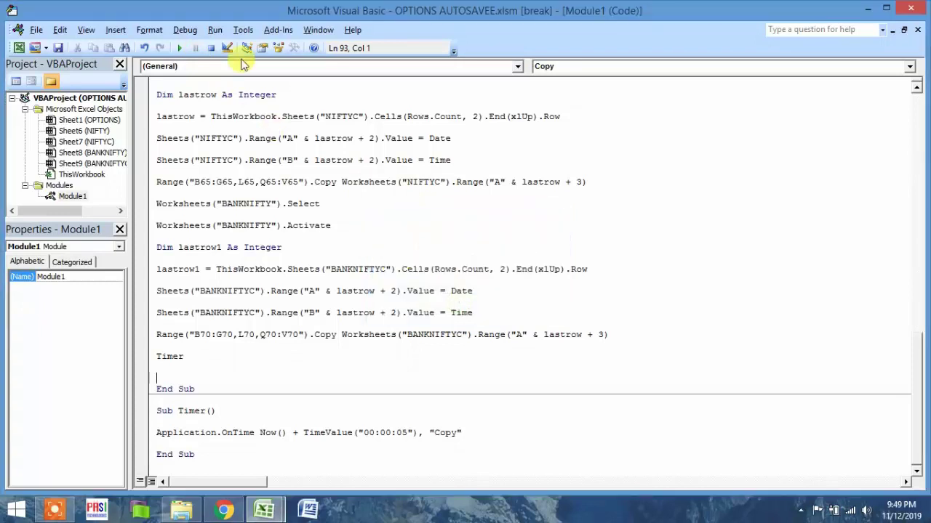
pyautogui.click(211, 49)
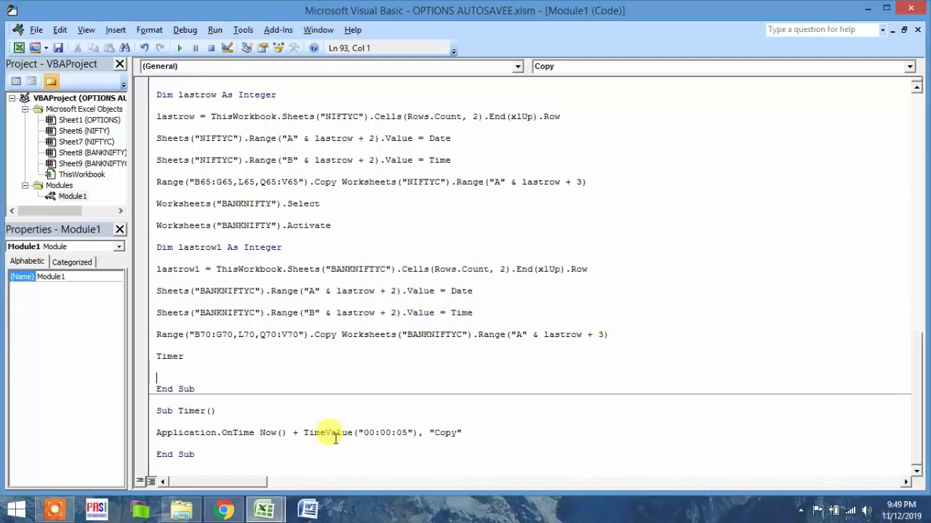
pyautogui.click(869, 12)
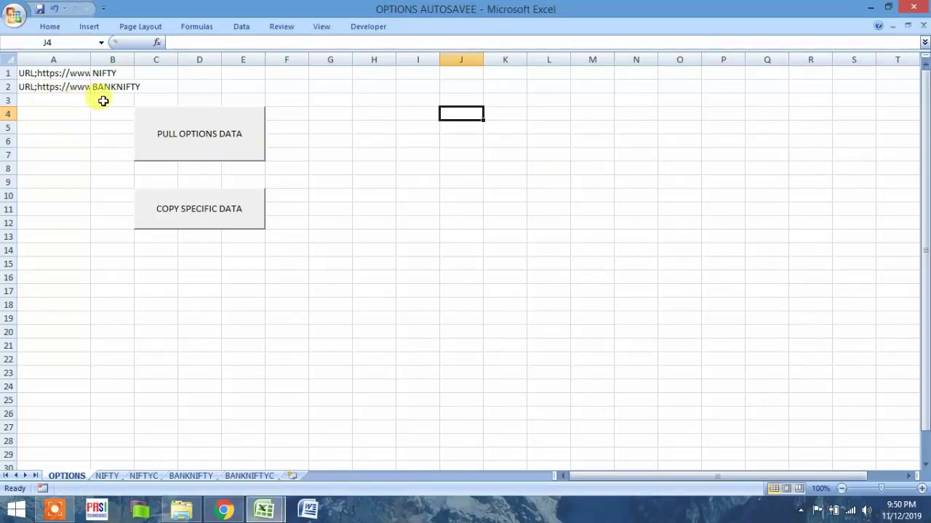
pyautogui.click(263, 508)
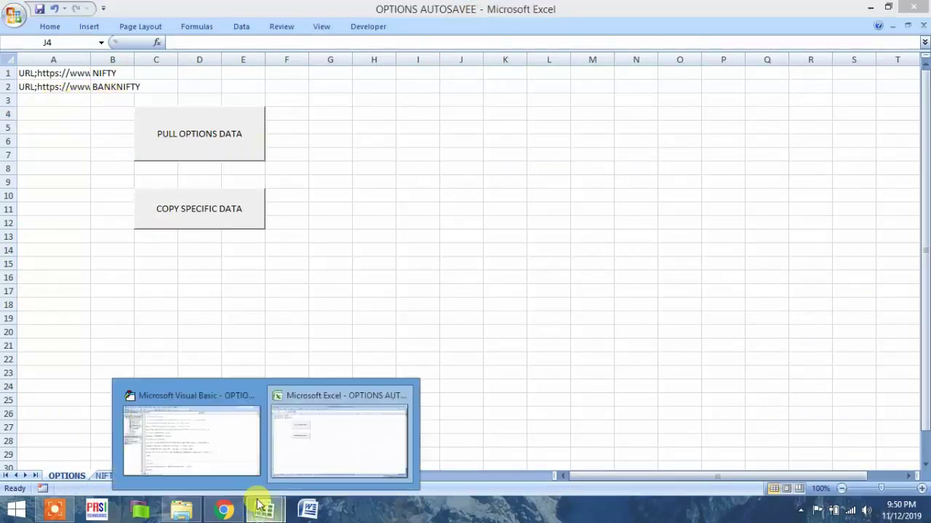
pyautogui.click(227, 464)
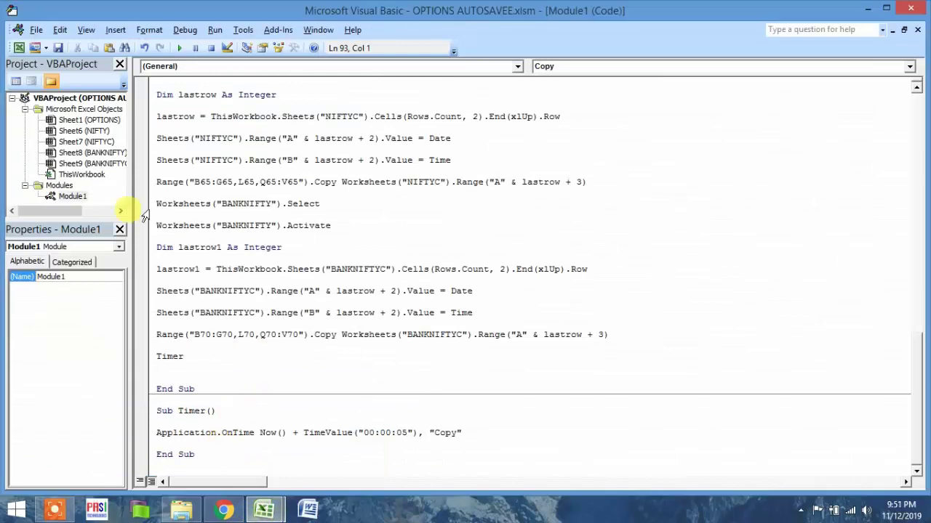
pyautogui.click(869, 11)
pyautogui.click(364, 288)
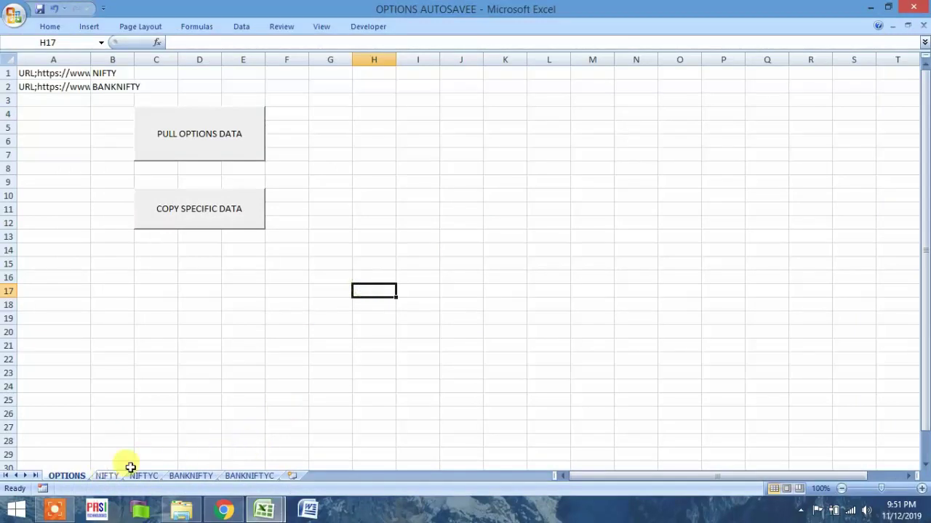